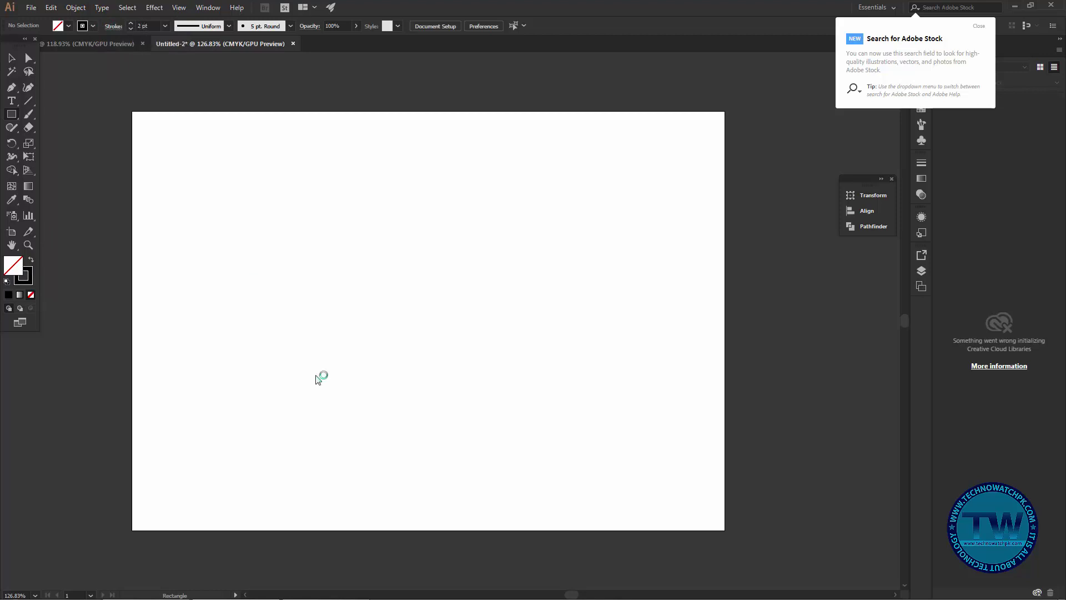
Draw an unfilled square about 150 pt wide near the artboard's upper-left corner.
{"action": "left_click_drag", "start_coordinate": [151, 133], "coordinate": [256, 238]}
{"action": "left_click", "coordinate": [11, 57]}
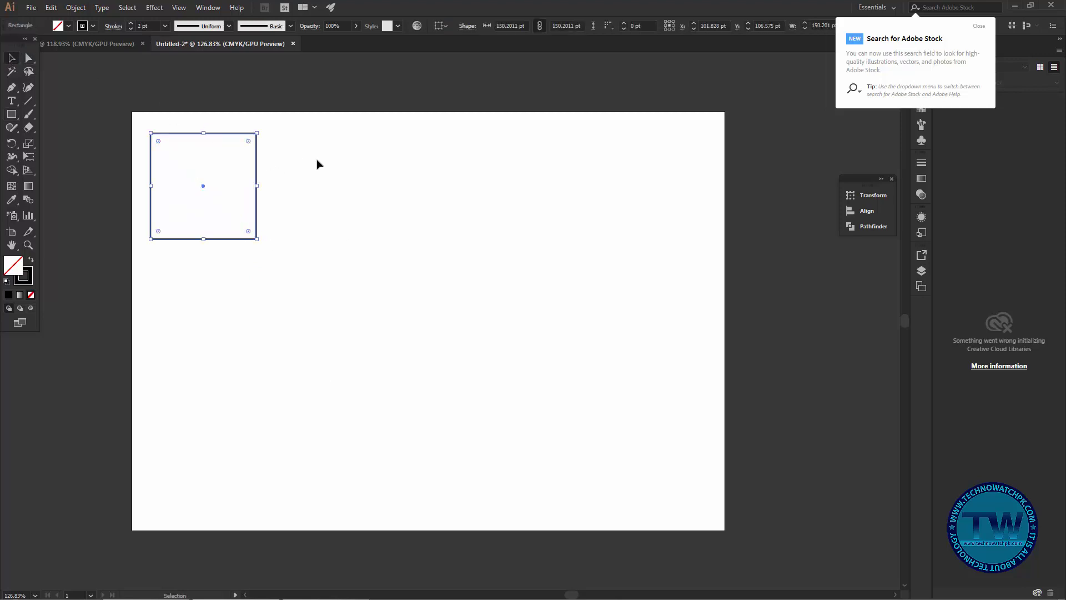
{"action": "left_click", "coordinate": [274, 157]}
{"action": "left_click", "coordinate": [252, 140]}
{"action": "left_click", "coordinate": [302, 133]}
{"action": "left_click", "coordinate": [251, 142]}
{"action": "left_click", "coordinate": [247, 139]}
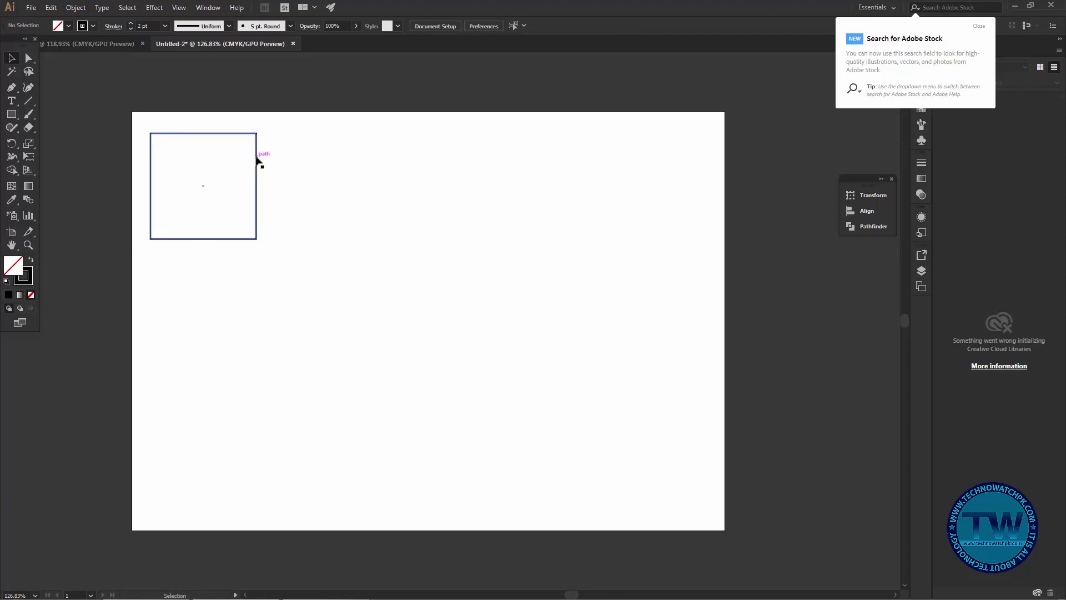
Duplicate the square twice to its right, forming an evenly spaced horizontal row of three.
{"action": "left_click_drag", "start_coordinate": [256, 159], "coordinate": [376, 160]}
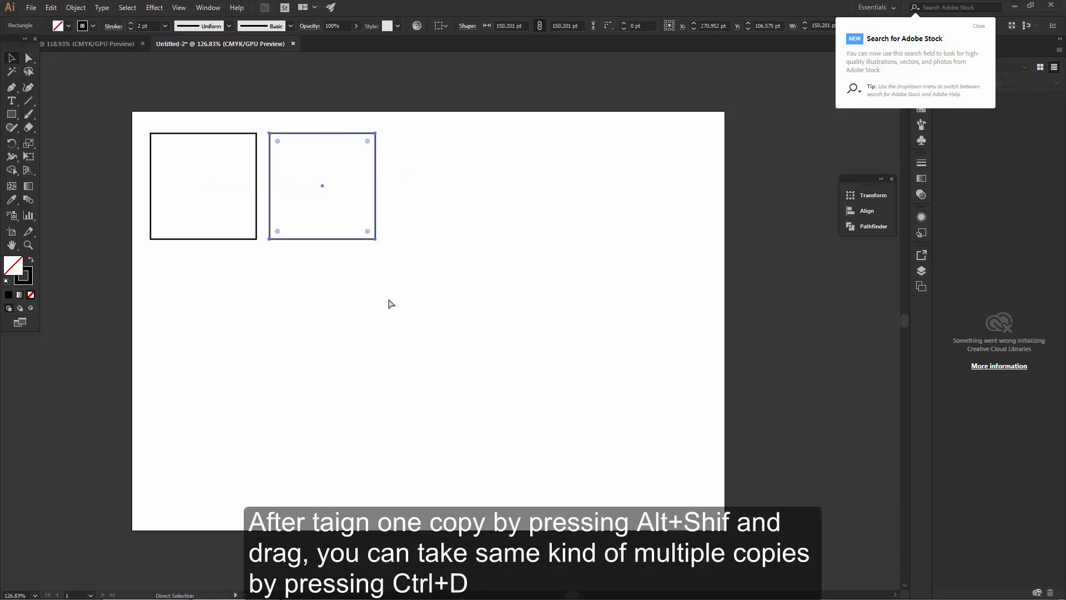
{"action": "key", "text": "ctrl+d"}
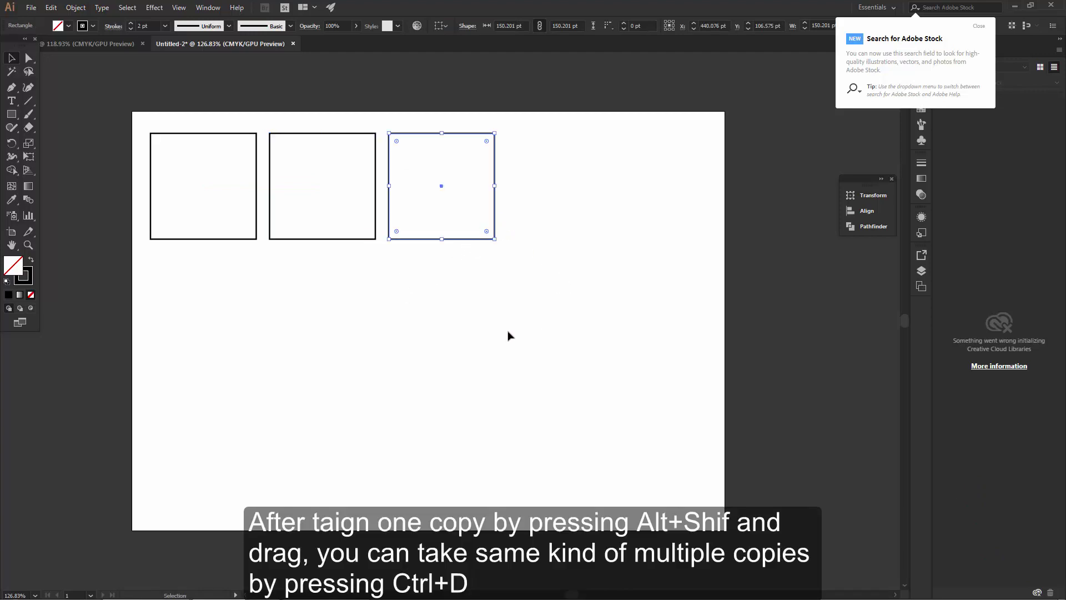
{"action": "left_click", "coordinate": [450, 333]}
Draw a hexagon about 168 × 146 pt with the Polygon tool and place it below the first square.
{"action": "left_click_drag", "start_coordinate": [11, 113], "coordinate": [56, 129]}
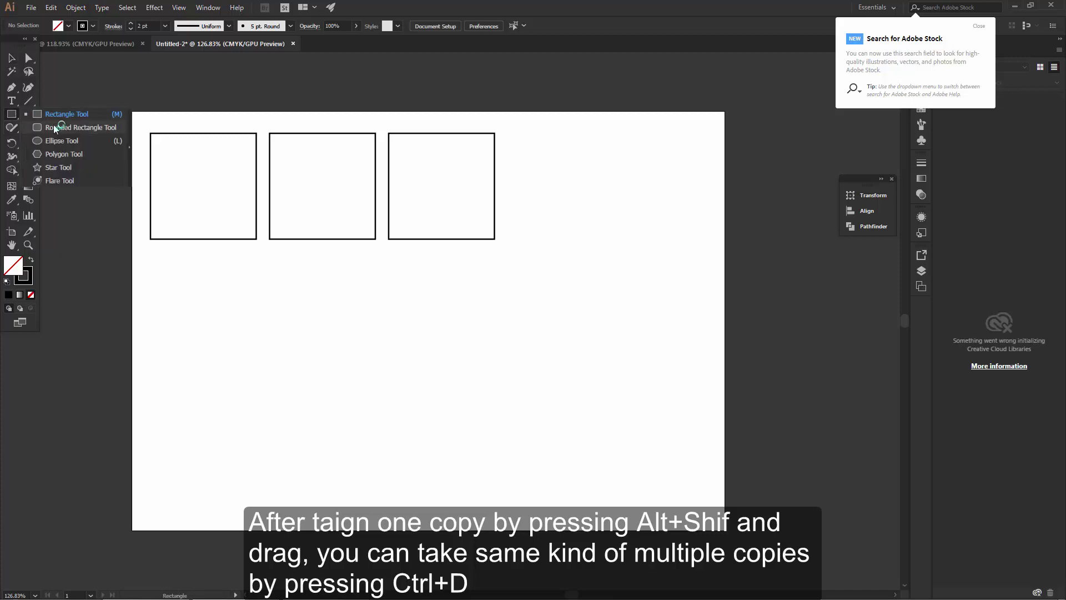
{"action": "left_click", "coordinate": [52, 153]}
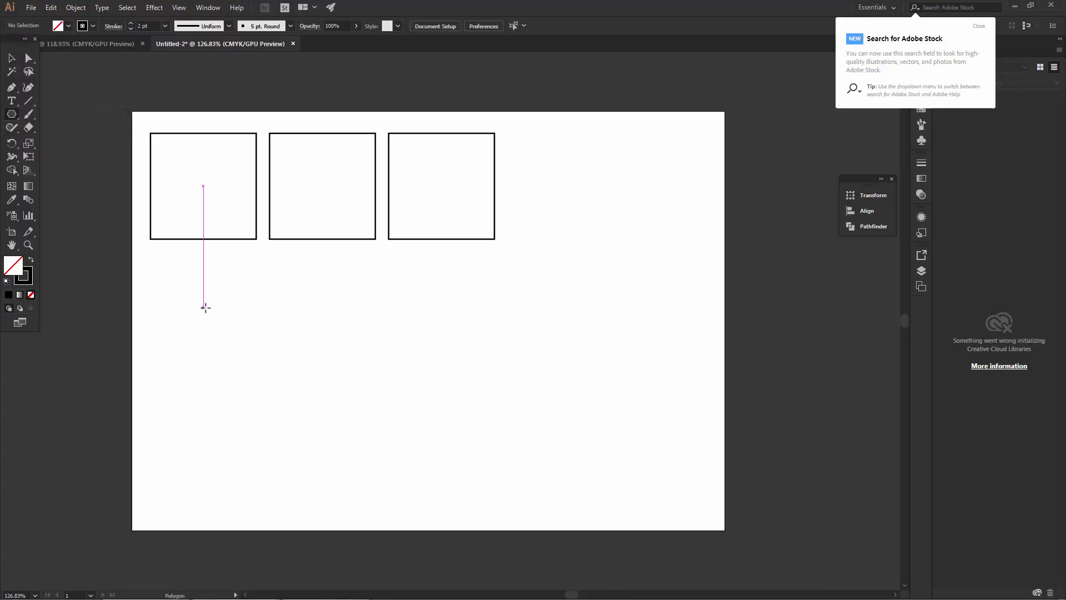
{"action": "left_click_drag", "start_coordinate": [204, 305], "coordinate": [234, 358]}
{"action": "left_click", "coordinate": [11, 58]}
{"action": "left_click", "coordinate": [328, 343]}
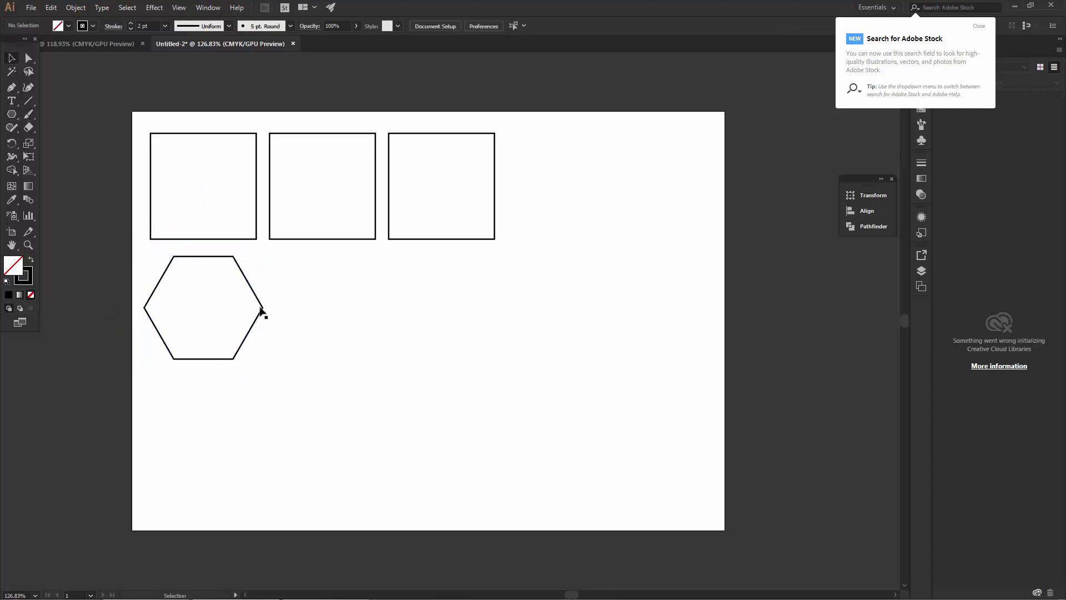
{"action": "left_click_drag", "start_coordinate": [263, 308], "coordinate": [287, 364]}
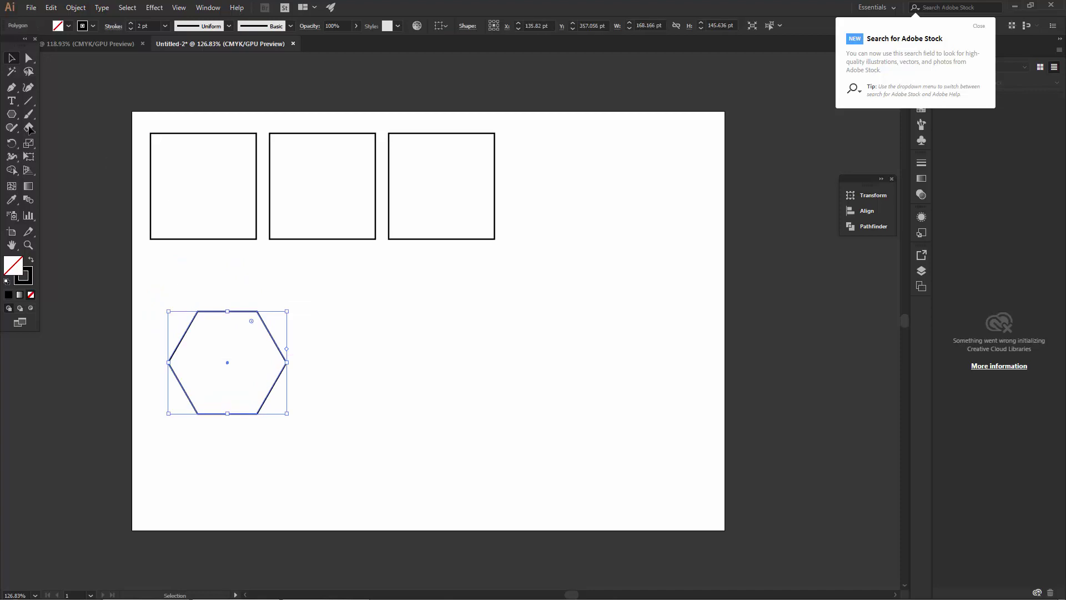
Draw a circle about 168 pt in diameter and align it level with the hexagon on its right.
{"action": "left_click_drag", "start_coordinate": [19, 116], "coordinate": [64, 142]}
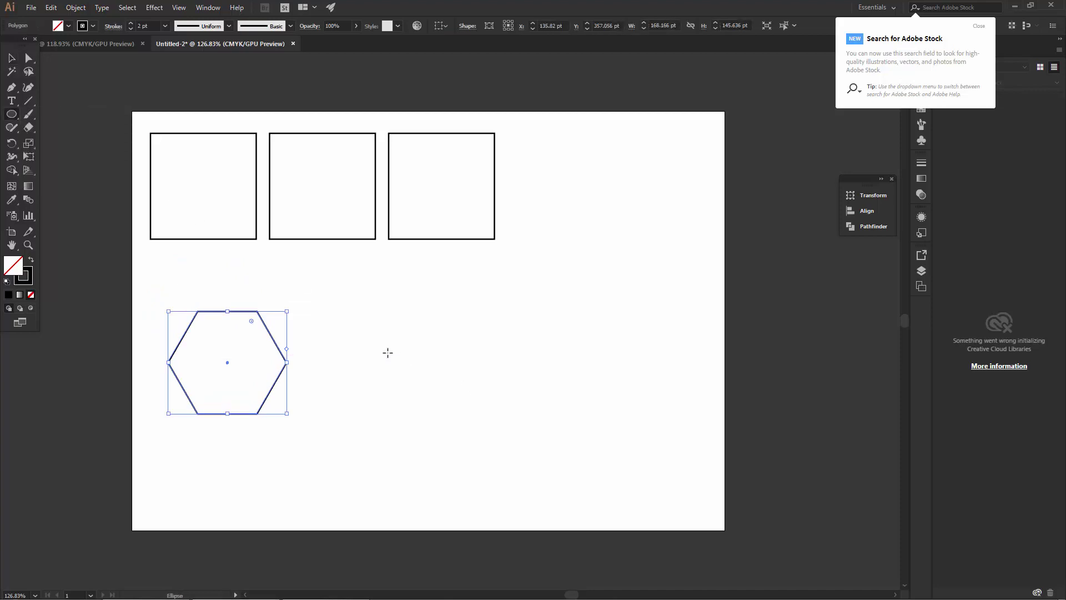
{"action": "left_click_drag", "start_coordinate": [364, 342], "coordinate": [483, 461]}
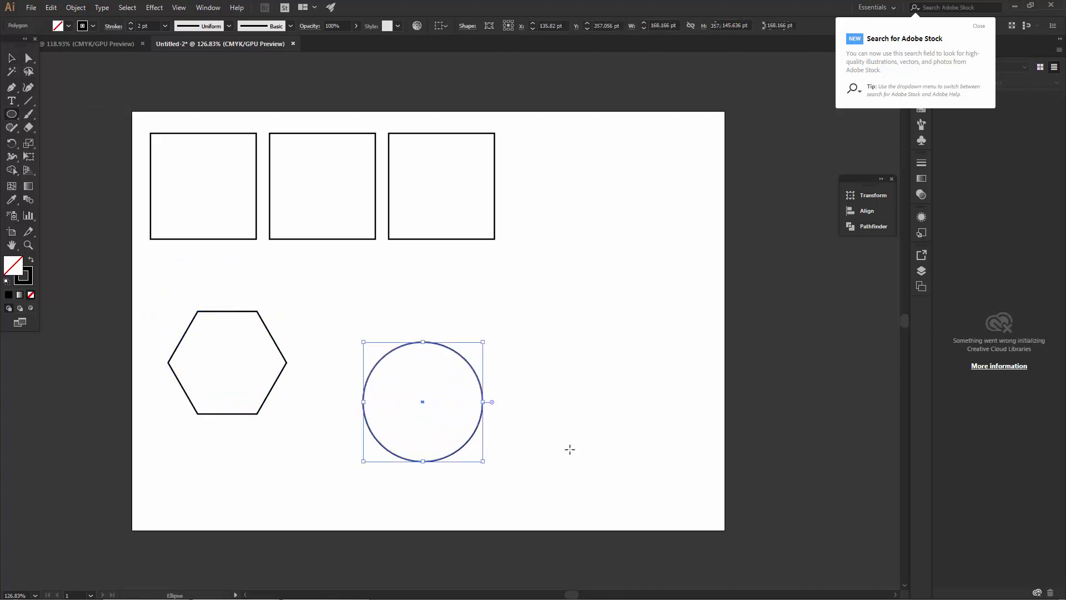
{"action": "left_click", "coordinate": [11, 57]}
{"action": "left_click_drag", "start_coordinate": [413, 348], "coordinate": [382, 308]}
{"action": "left_click", "coordinate": [655, 355]}
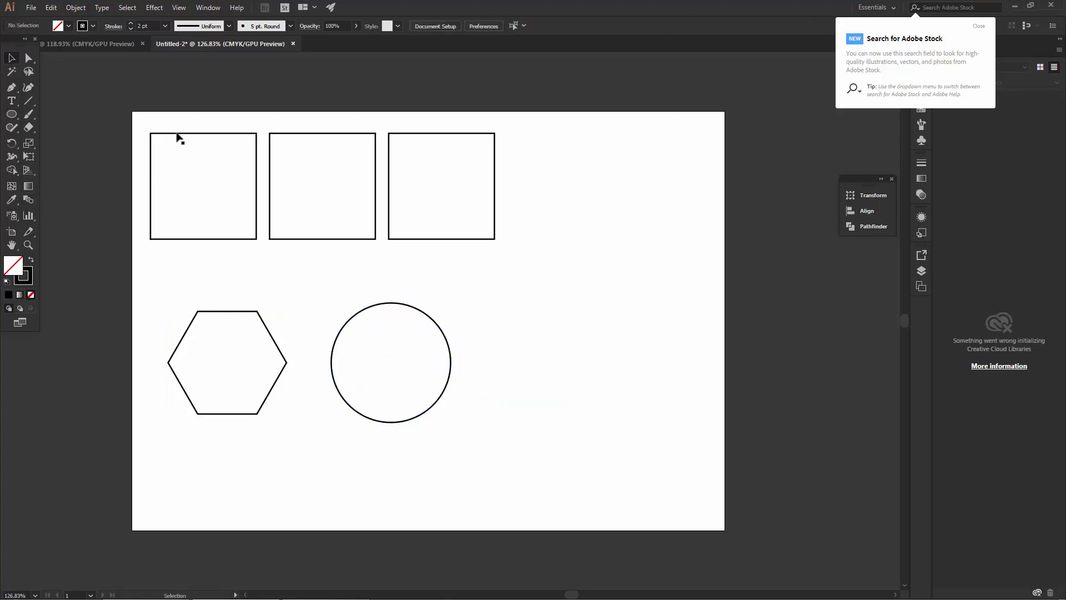
Widen the first square's stroke at both upper corners with the Width tool, to about 14.6 pt at the upper-left one.
{"action": "left_click_drag", "start_coordinate": [249, 175], "coordinate": [332, 195]}
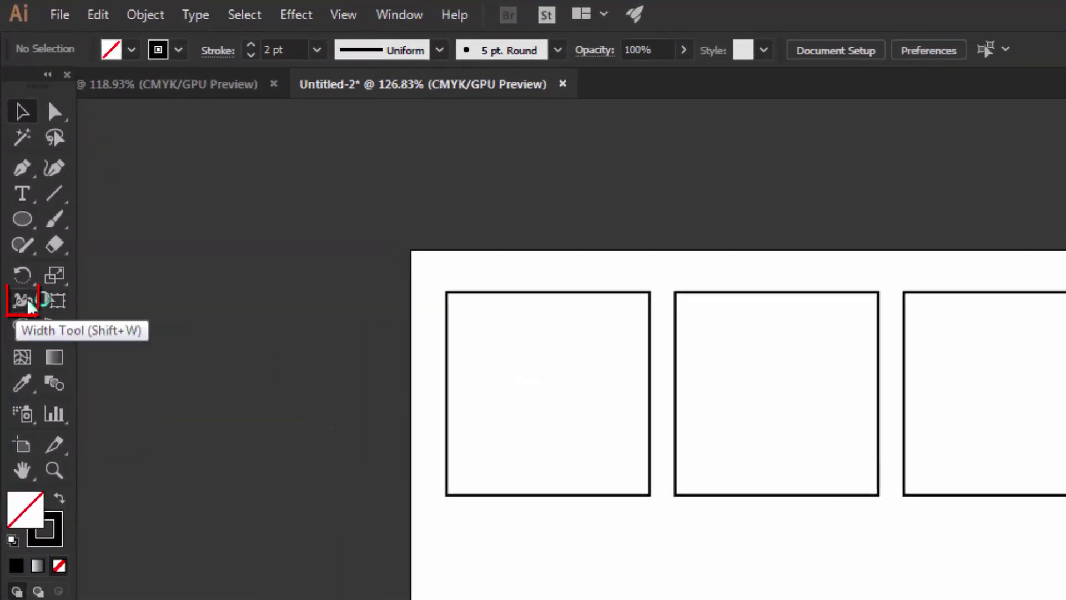
{"action": "left_click", "coordinate": [25, 302]}
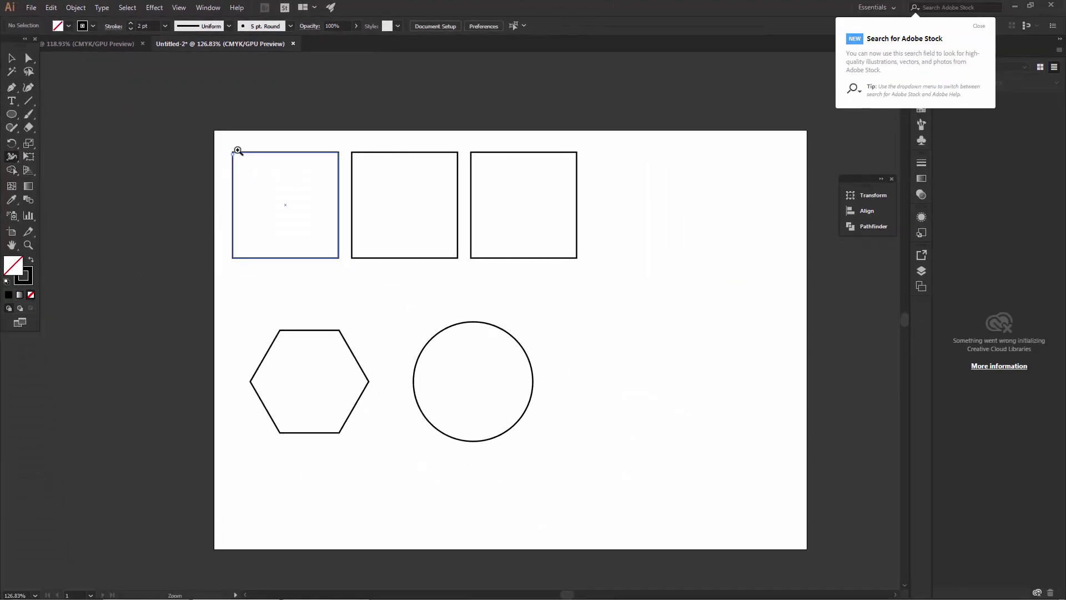
{"action": "left_click_drag", "start_coordinate": [237, 151], "coordinate": [368, 243]}
{"action": "scroll", "coordinate": [383, 255], "scroll_direction": "down", "scroll_amount": 1}
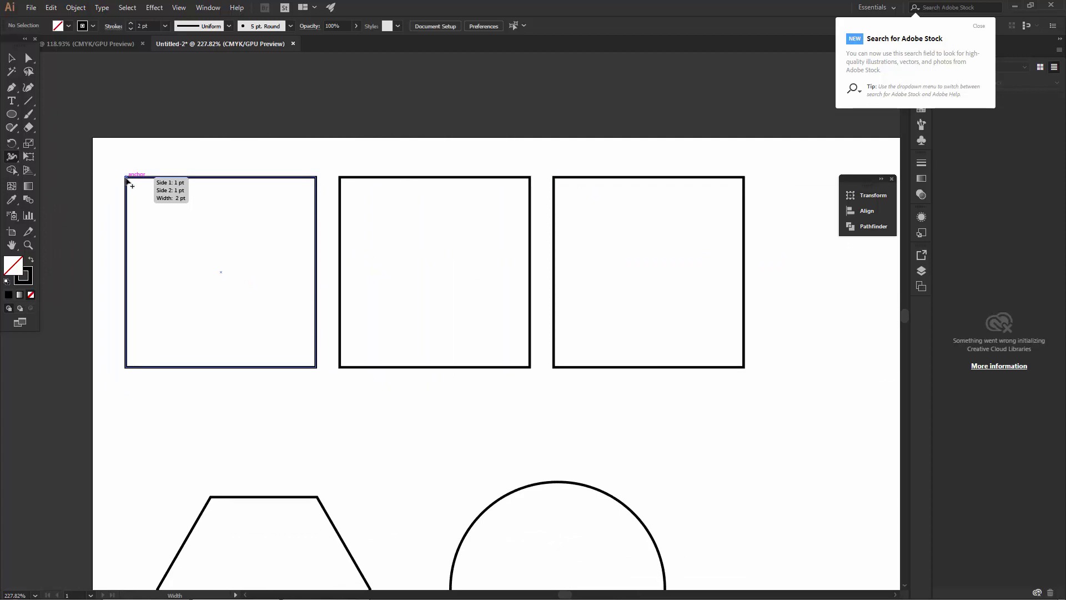
{"action": "left_click_drag", "start_coordinate": [127, 180], "coordinate": [135, 186]}
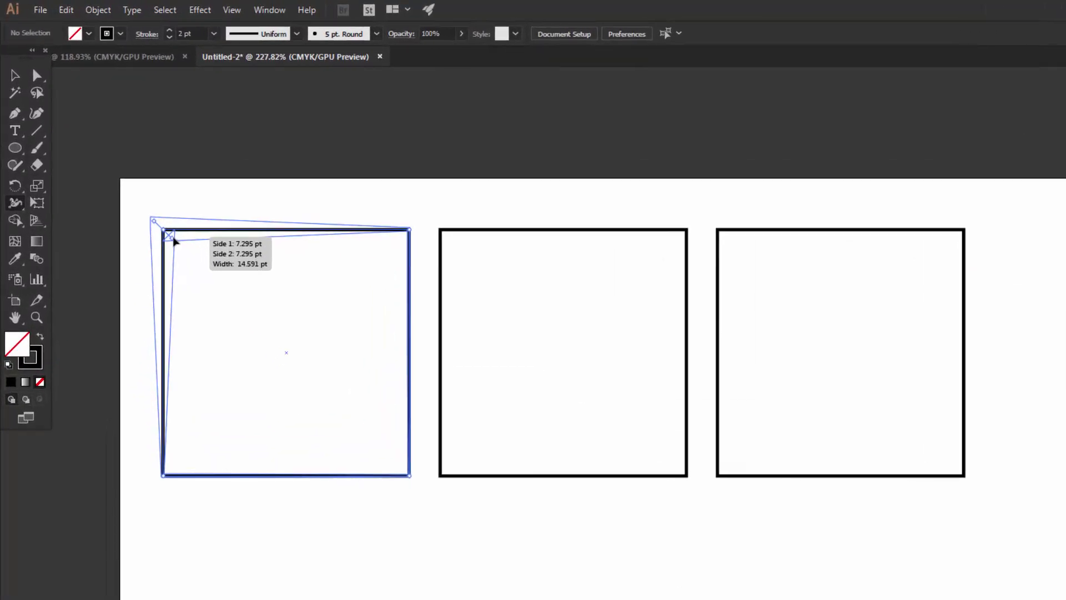
{"action": "left_click_drag", "start_coordinate": [173, 240], "coordinate": [173, 239]}
{"action": "mouse_move", "coordinate": [398, 245]}
{"action": "left_mouse_down"}
{"action": "mouse_move", "coordinate": [417, 231]}
{"action": "mouse_move", "coordinate": [403, 242]}
{"action": "left_mouse_up"}
{"action": "scroll", "coordinate": [476, 522], "scroll_direction": "down", "scroll_amount": 1}
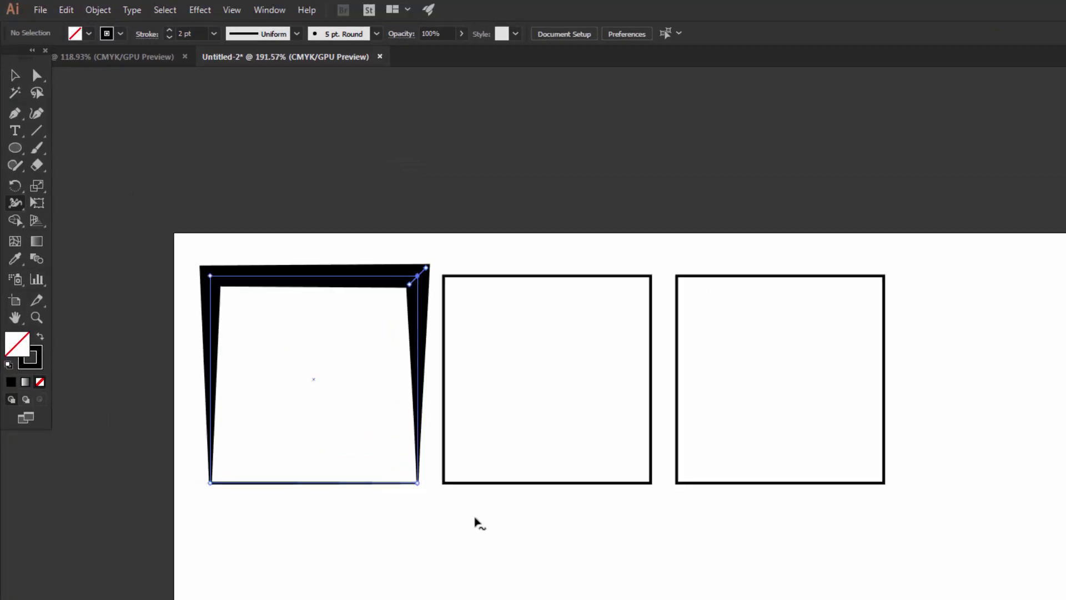
{"action": "left_click", "coordinate": [13, 79]}
{"action": "left_click_drag", "start_coordinate": [363, 267], "coordinate": [305, 218]}
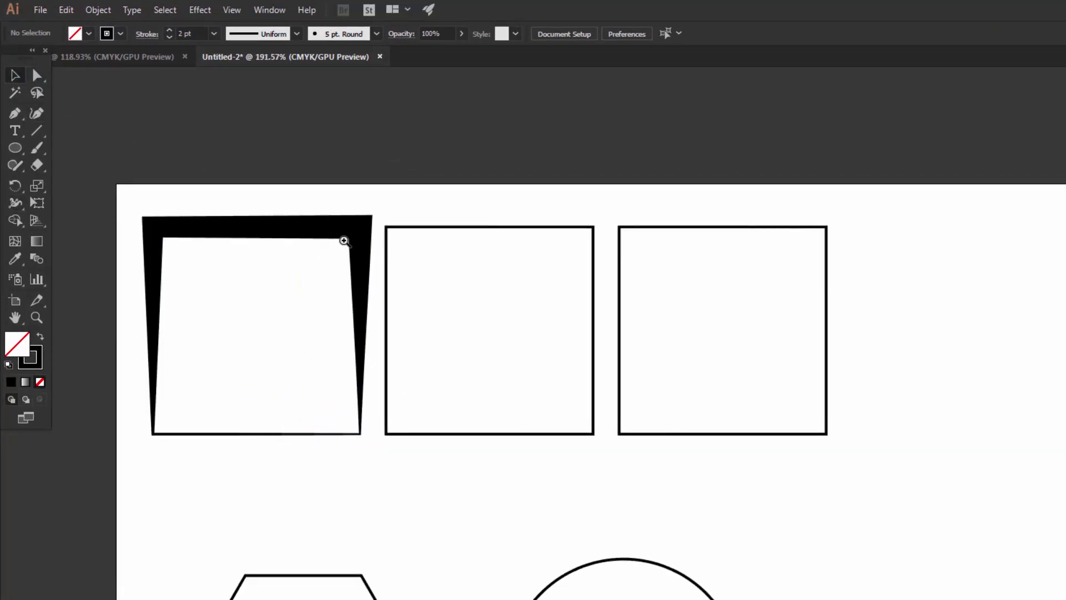
Widen the second square's stroke at the middle of all four sides with the Width tool, about 14 to 19 pt wide.
{"action": "scroll", "coordinate": [344, 240], "scroll_direction": "up", "scroll_amount": 1}
{"action": "left_click", "coordinate": [37, 75]}
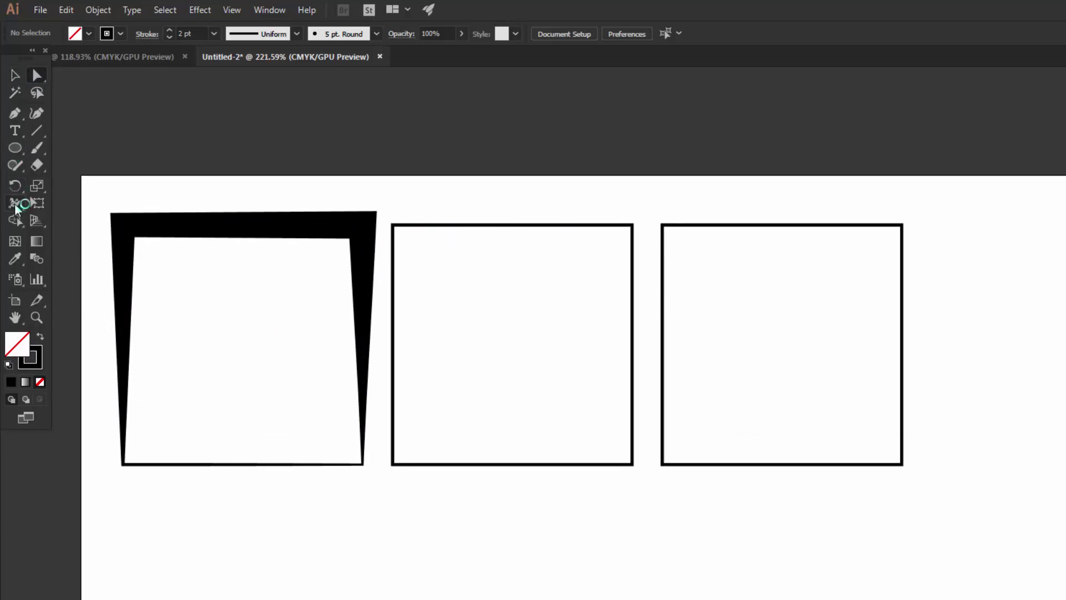
{"action": "left_click", "coordinate": [527, 232]}
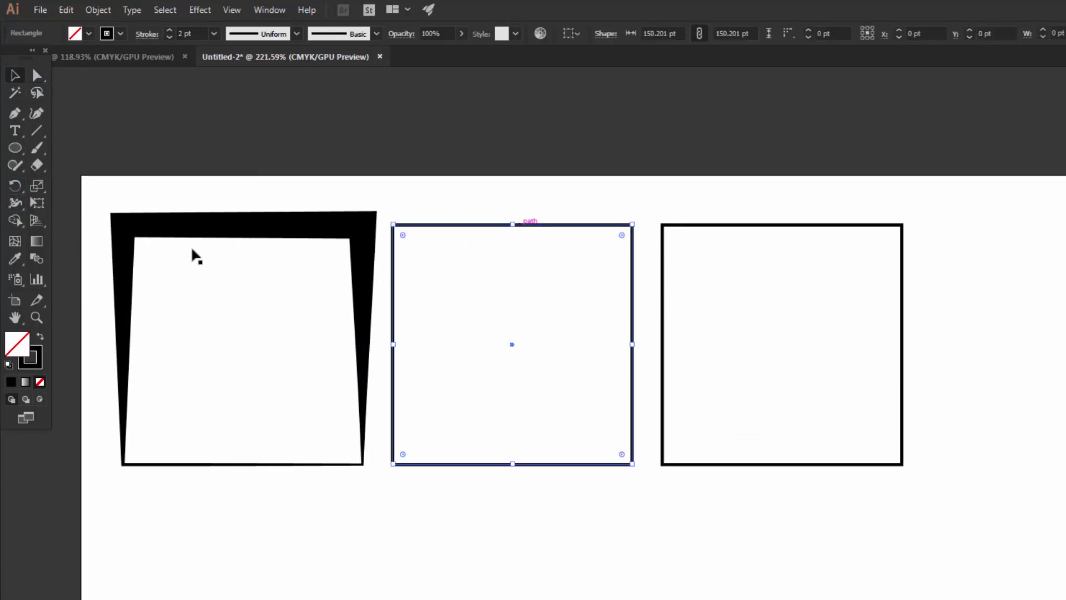
{"action": "left_click", "coordinate": [16, 204]}
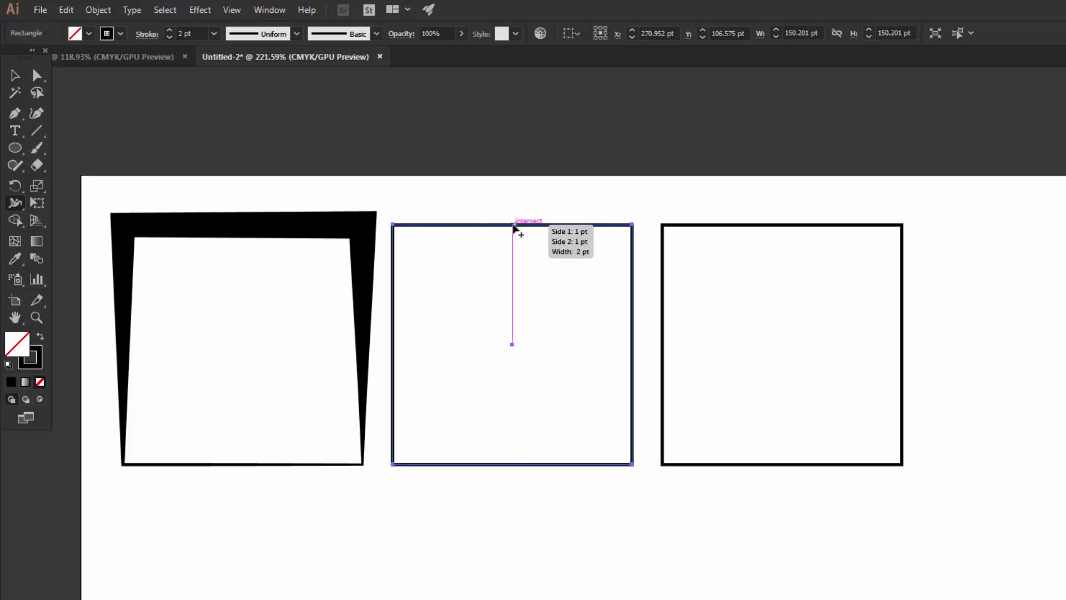
{"action": "left_click_drag", "start_coordinate": [512, 233], "coordinate": [513, 239]}
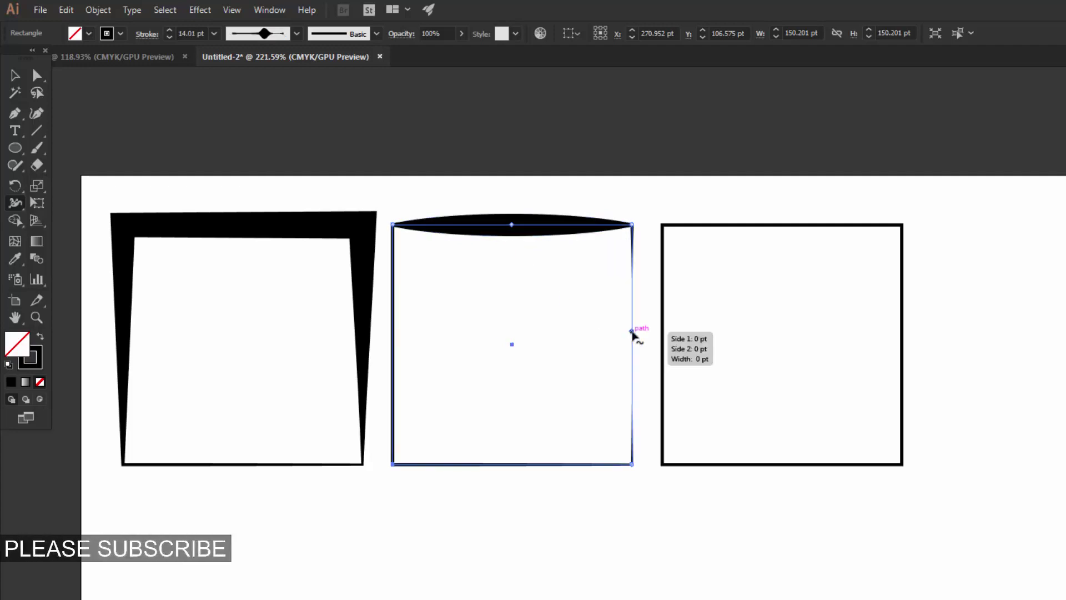
{"action": "left_click_drag", "start_coordinate": [632, 332], "coordinate": [617, 332]}
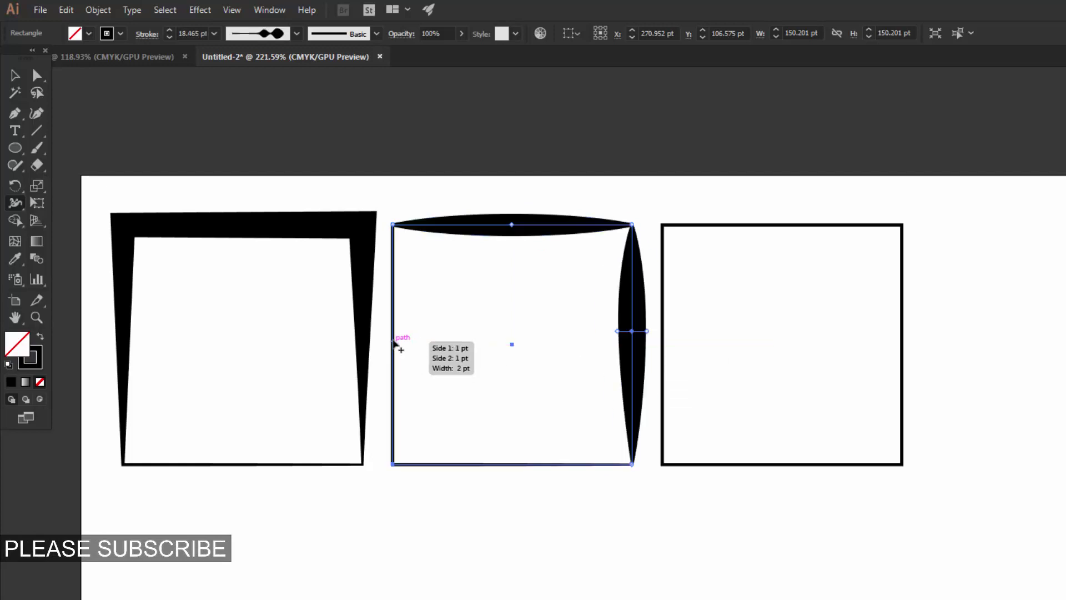
{"action": "left_click_drag", "start_coordinate": [396, 343], "coordinate": [406, 339]}
{"action": "left_click_drag", "start_coordinate": [516, 465], "coordinate": [514, 452]}
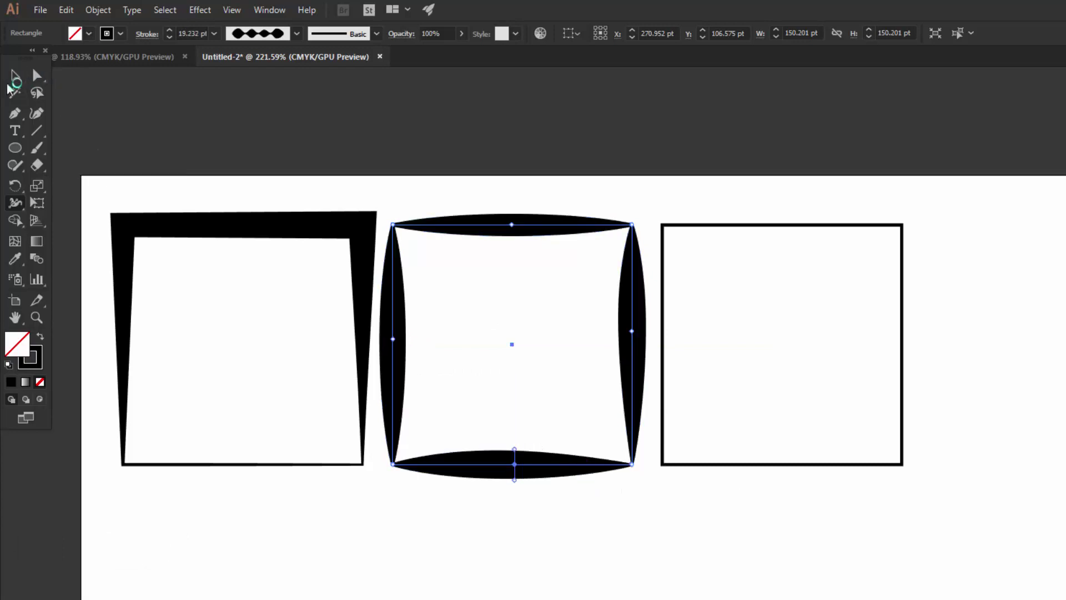
{"action": "left_click", "coordinate": [11, 79]}
{"action": "left_click_drag", "start_coordinate": [574, 372], "coordinate": [534, 336]}
{"action": "left_click", "coordinate": [736, 508]}
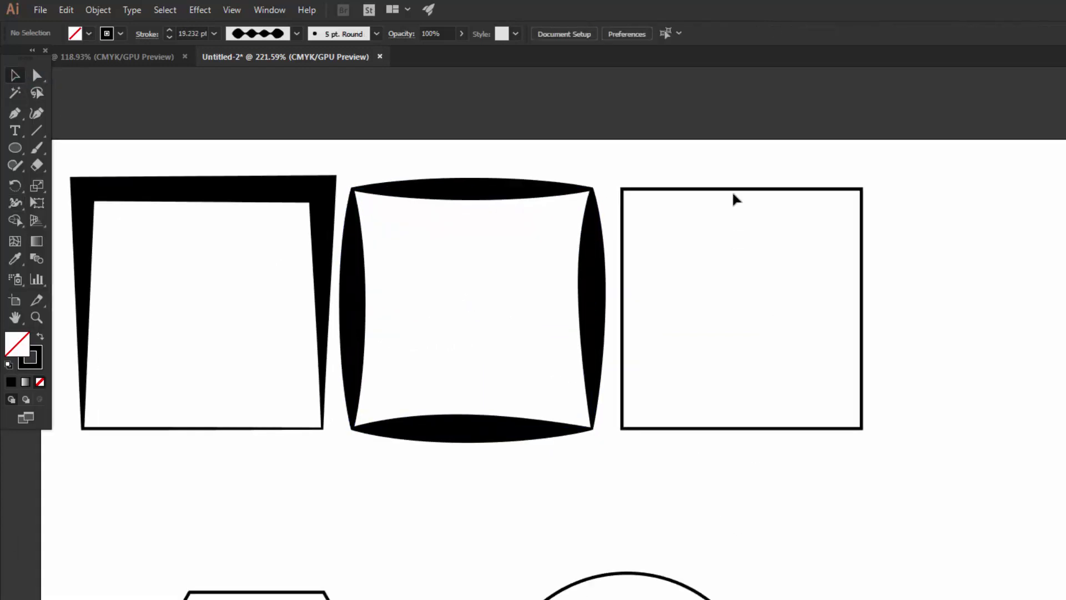
Replace the third plain square with a copy of the second square, level with the original.
{"action": "left_click", "coordinate": [738, 190]}
{"action": "left_click_drag", "start_coordinate": [713, 353], "coordinate": [629, 346]}
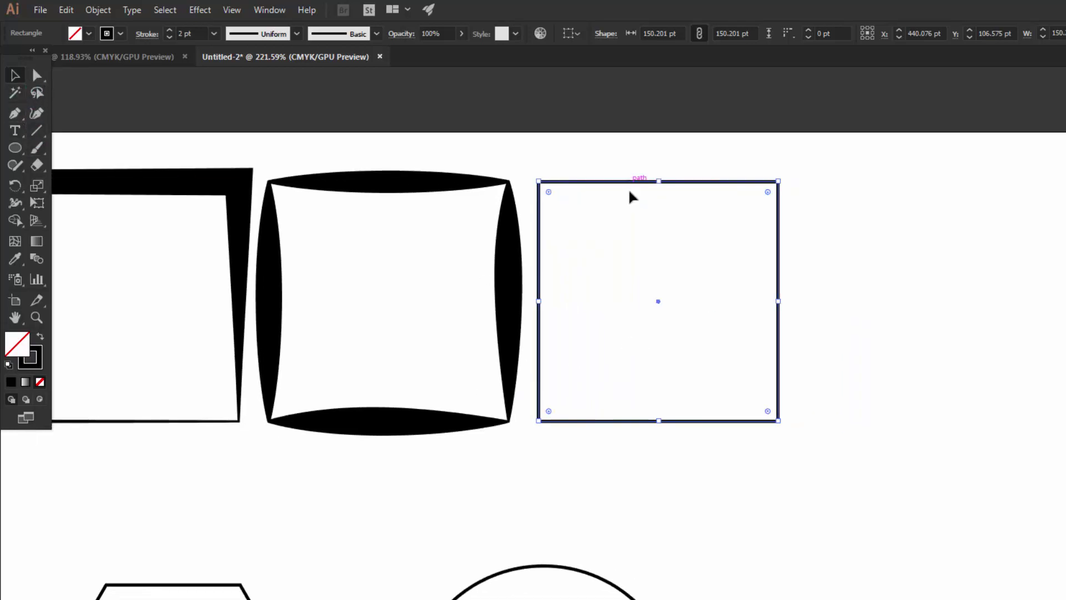
{"action": "key", "text": "Delete"}
{"action": "left_click", "coordinate": [448, 190]}
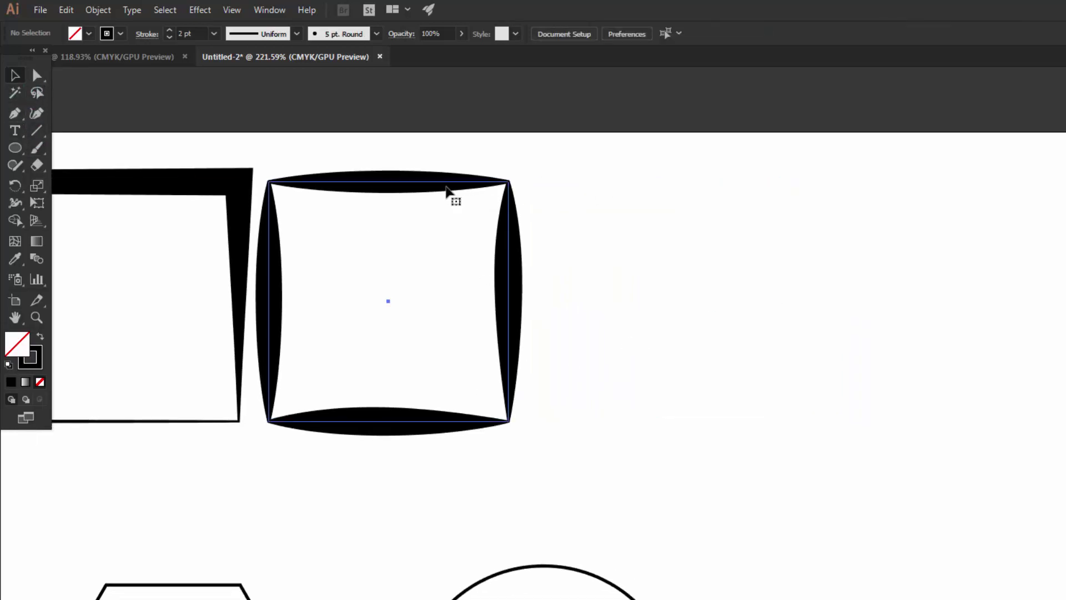
{"action": "left_click_drag", "start_coordinate": [434, 187], "coordinate": [731, 188]}
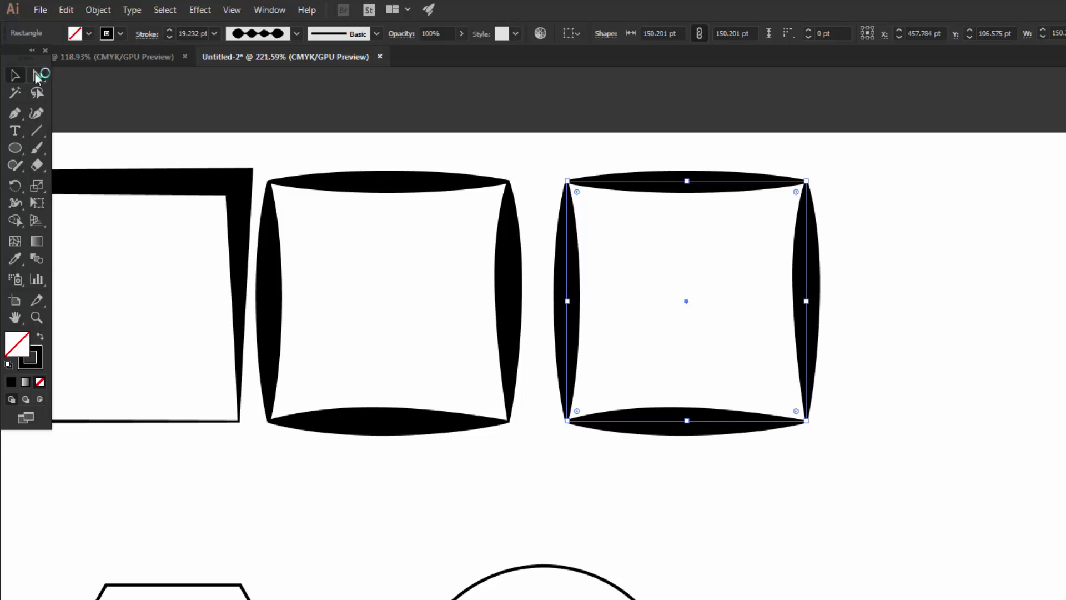
Round all four corners of the copied square to a radius of about 11.26 pt.
{"action": "left_click", "coordinate": [36, 74]}
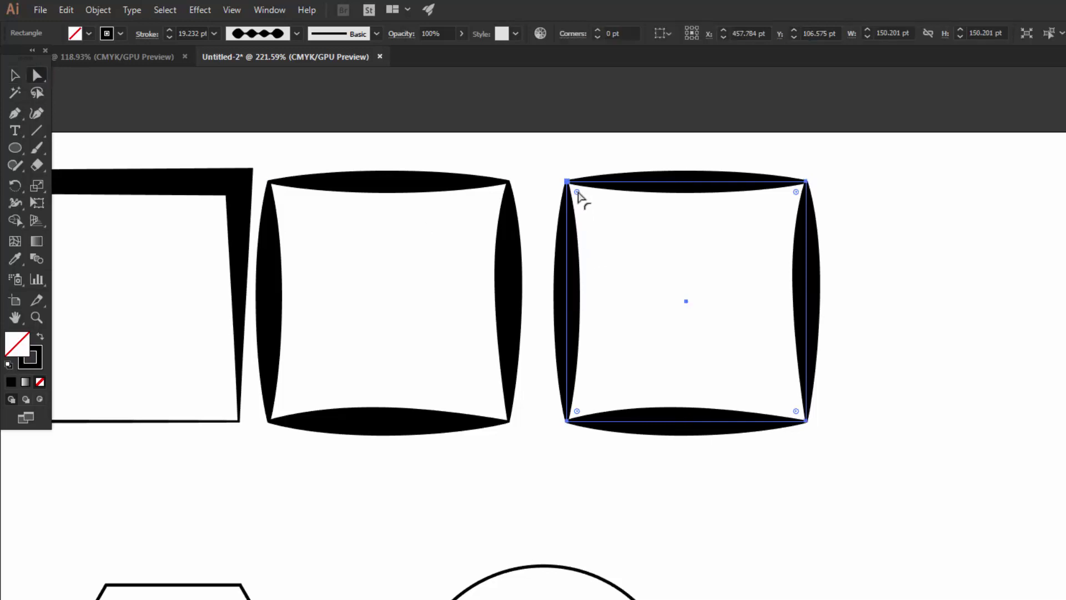
{"action": "left_click_drag", "start_coordinate": [578, 191], "coordinate": [587, 200]}
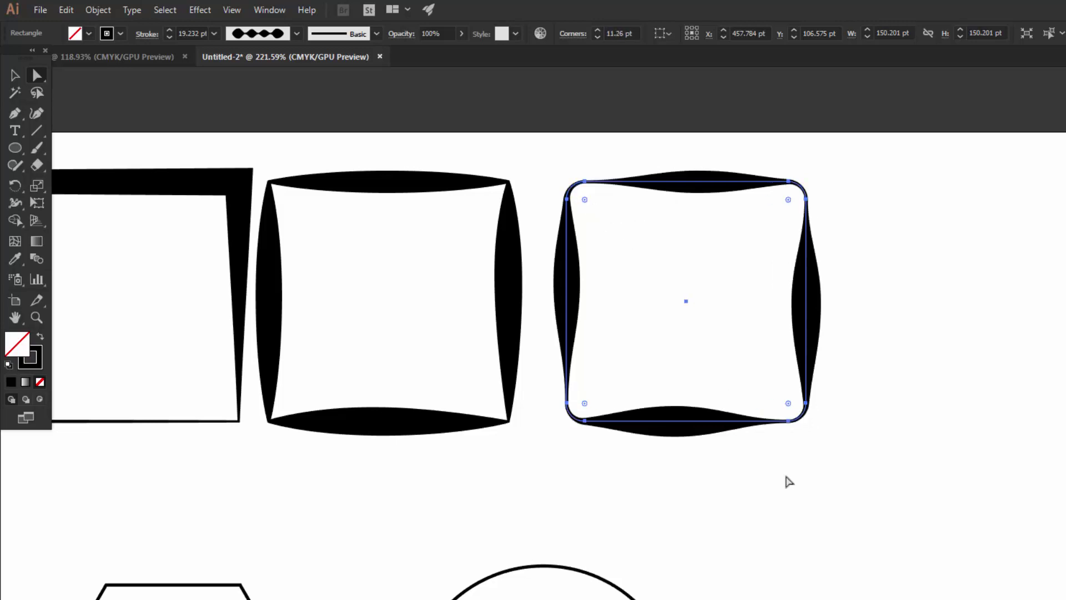
{"action": "left_click", "coordinate": [824, 527]}
Widen the hexagon's stroke at its upper-left, lower-right and upper-right corners with the Width tool, to about 16 pt.
{"action": "left_click_drag", "start_coordinate": [809, 491], "coordinate": [758, 418]}
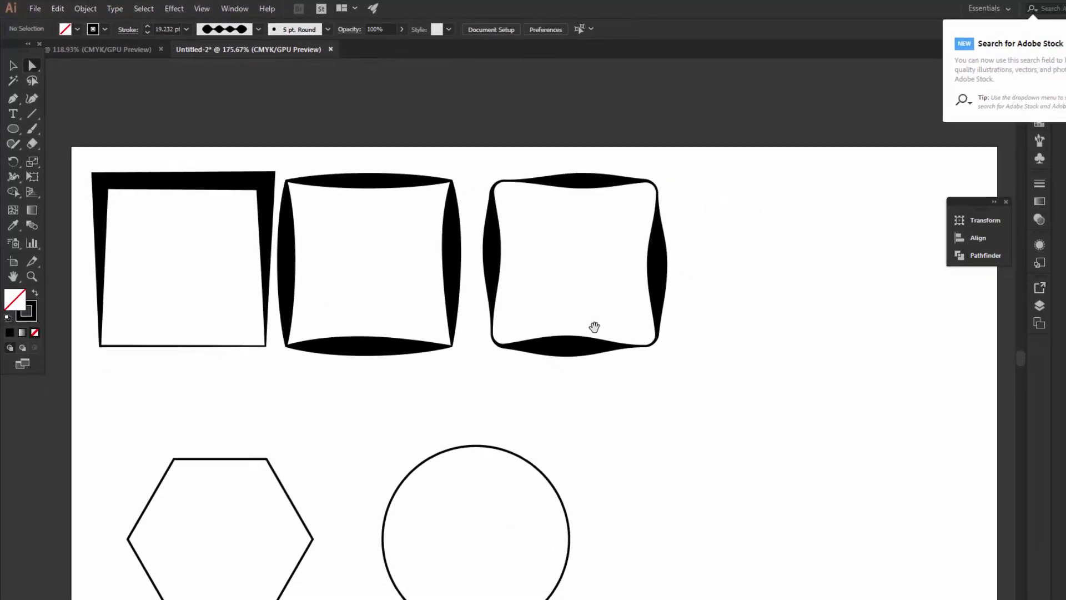
{"action": "left_click_drag", "start_coordinate": [527, 273], "coordinate": [561, 298]}
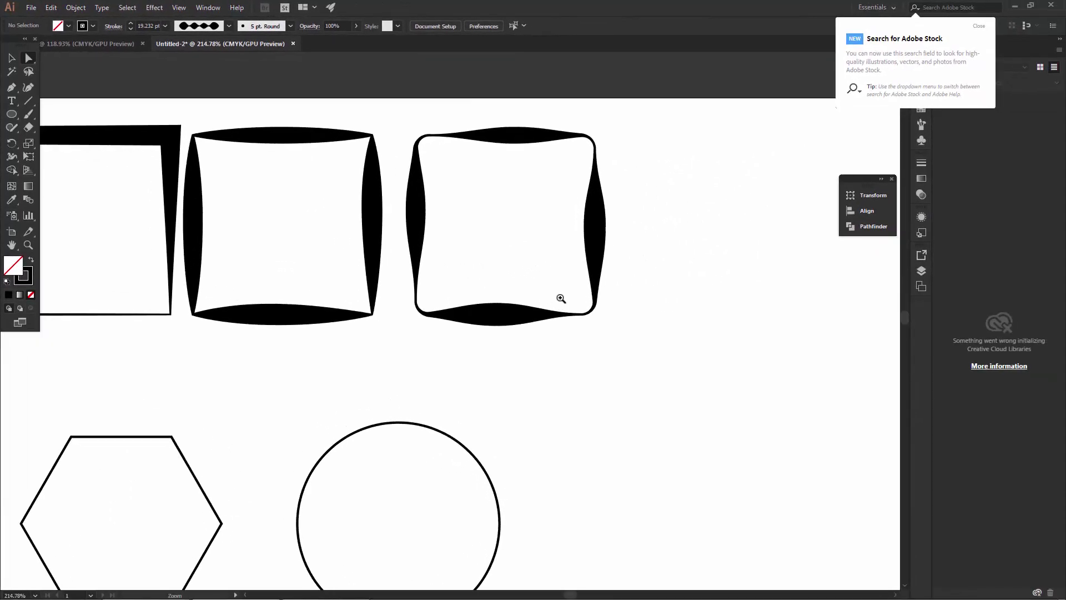
{"action": "left_click_drag", "start_coordinate": [513, 368], "coordinate": [561, 297]}
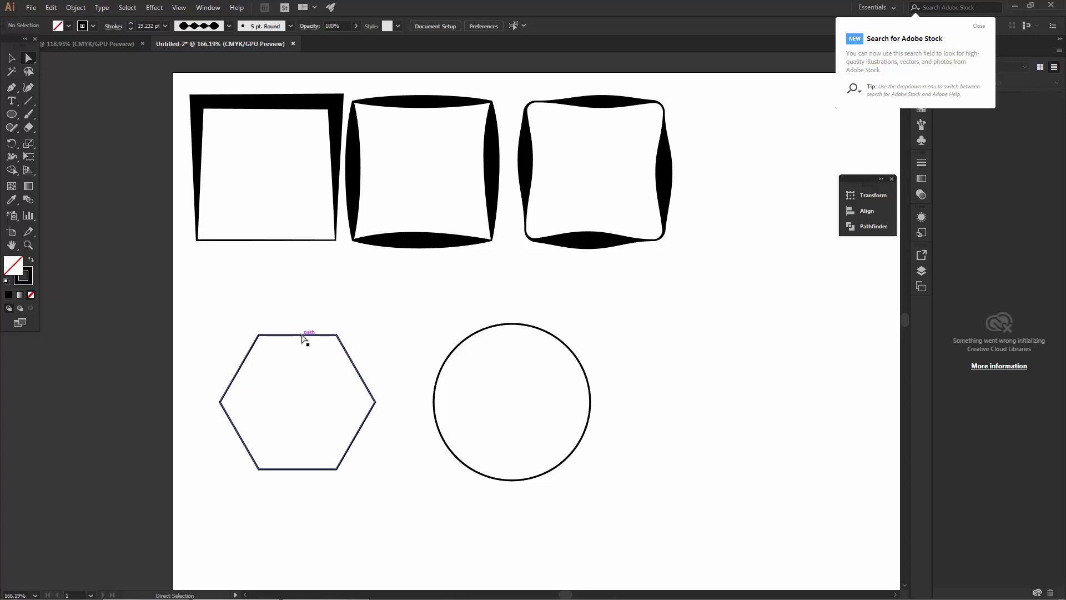
{"action": "left_click", "coordinate": [14, 59]}
{"action": "left_click_drag", "start_coordinate": [319, 387], "coordinate": [318, 340]}
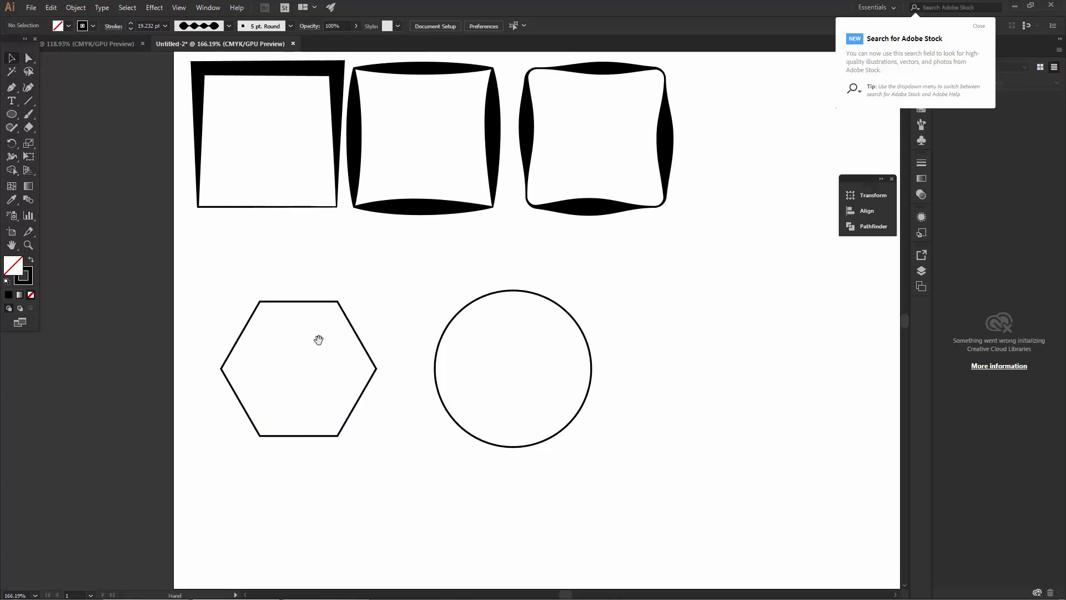
{"action": "left_click", "coordinate": [307, 301]}
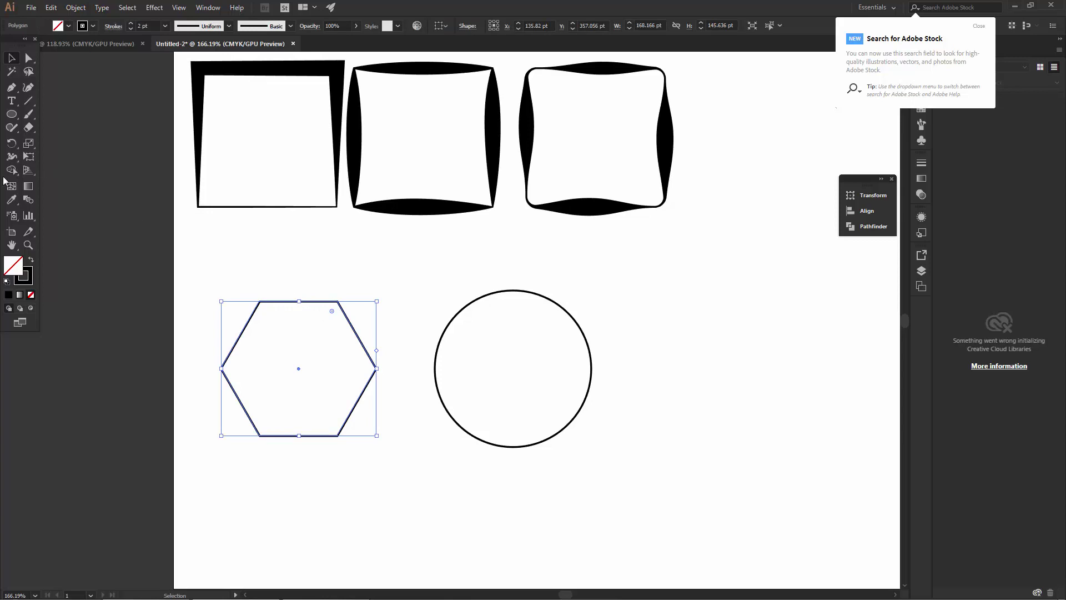
{"action": "left_click", "coordinate": [12, 157]}
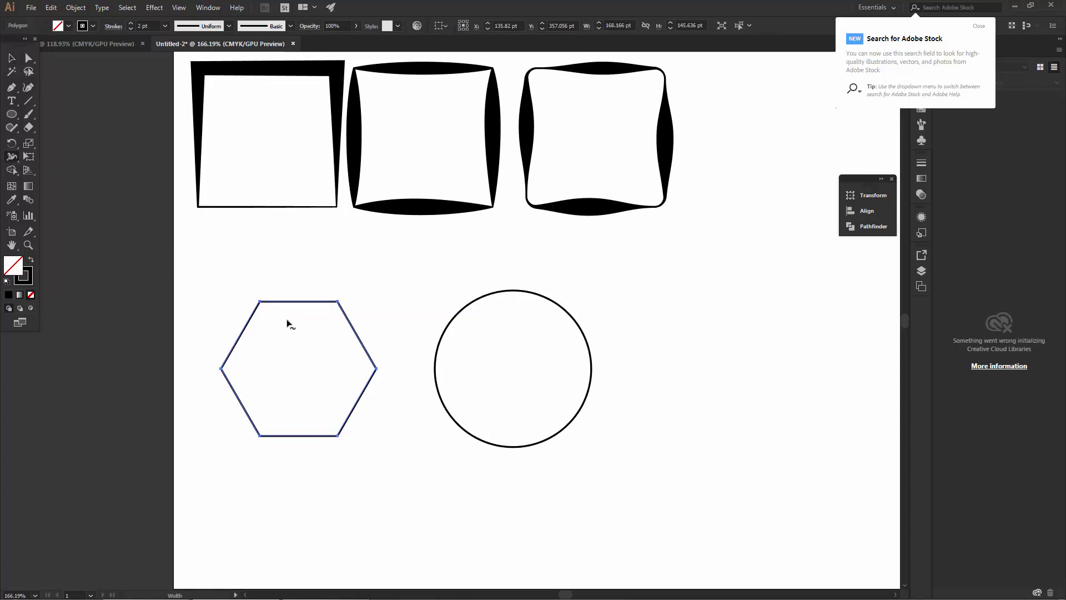
{"action": "left_click_drag", "start_coordinate": [295, 328], "coordinate": [323, 287]}
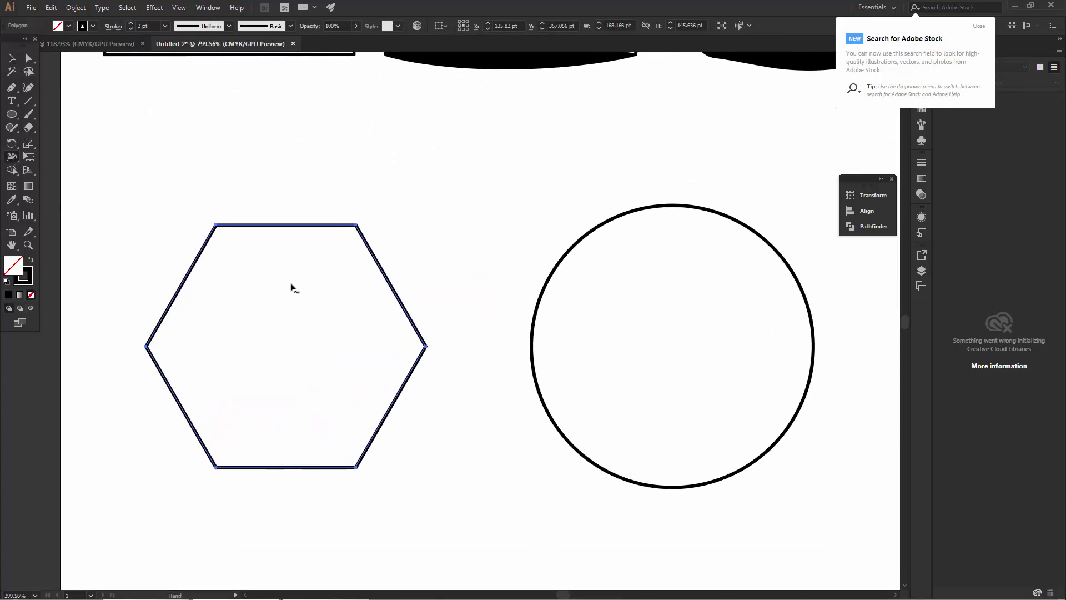
{"action": "left_click_drag", "start_coordinate": [219, 228], "coordinate": [232, 237]}
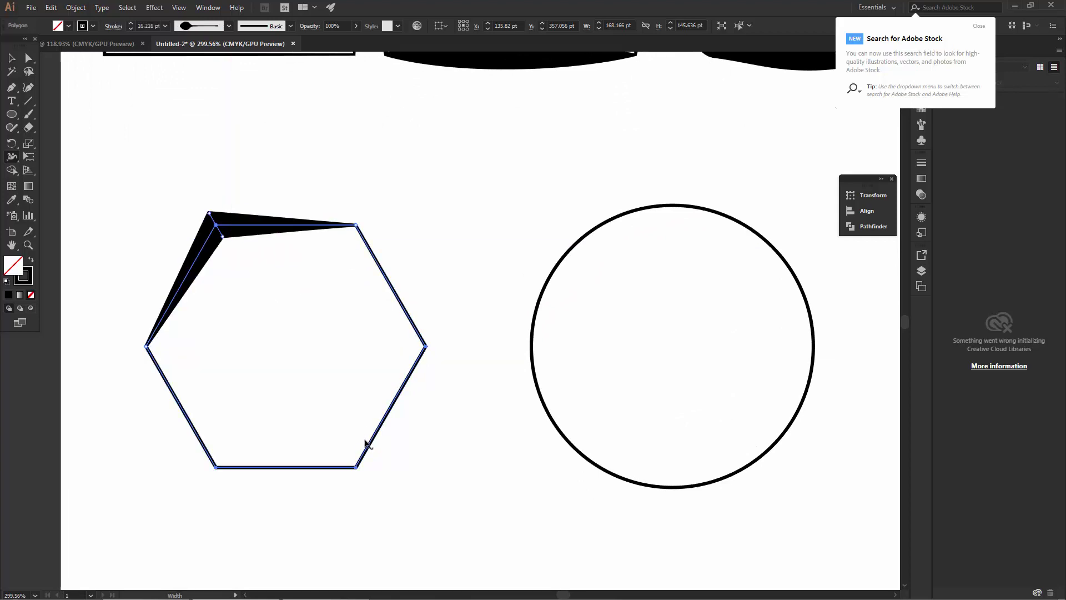
{"action": "left_click_drag", "start_coordinate": [357, 471], "coordinate": [350, 461]}
{"action": "left_click_drag", "start_coordinate": [357, 226], "coordinate": [352, 238]}
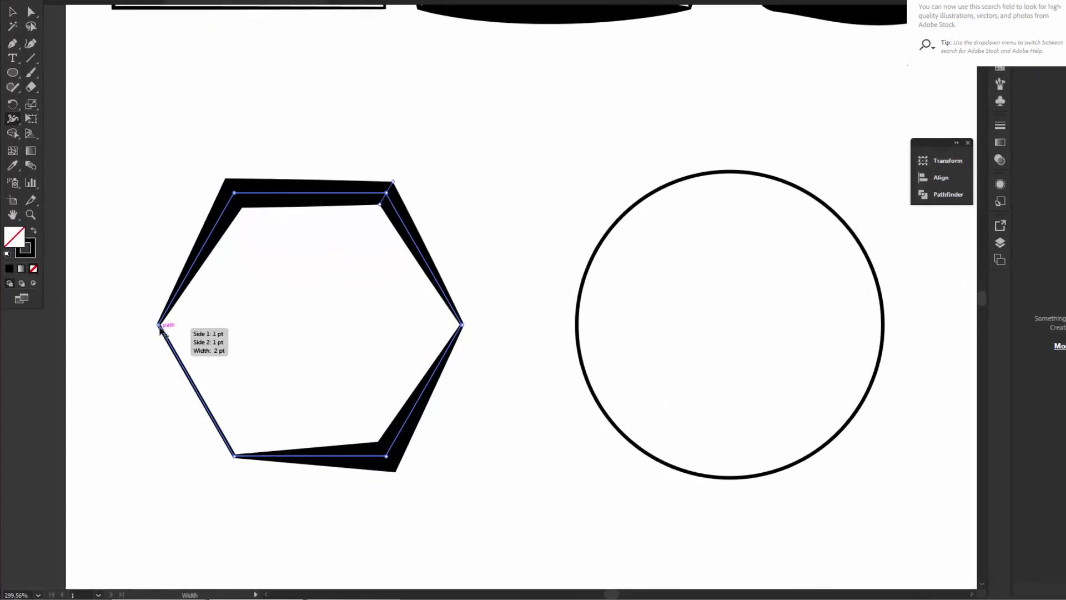
{"action": "left_click_drag", "start_coordinate": [159, 327], "coordinate": [177, 322]}
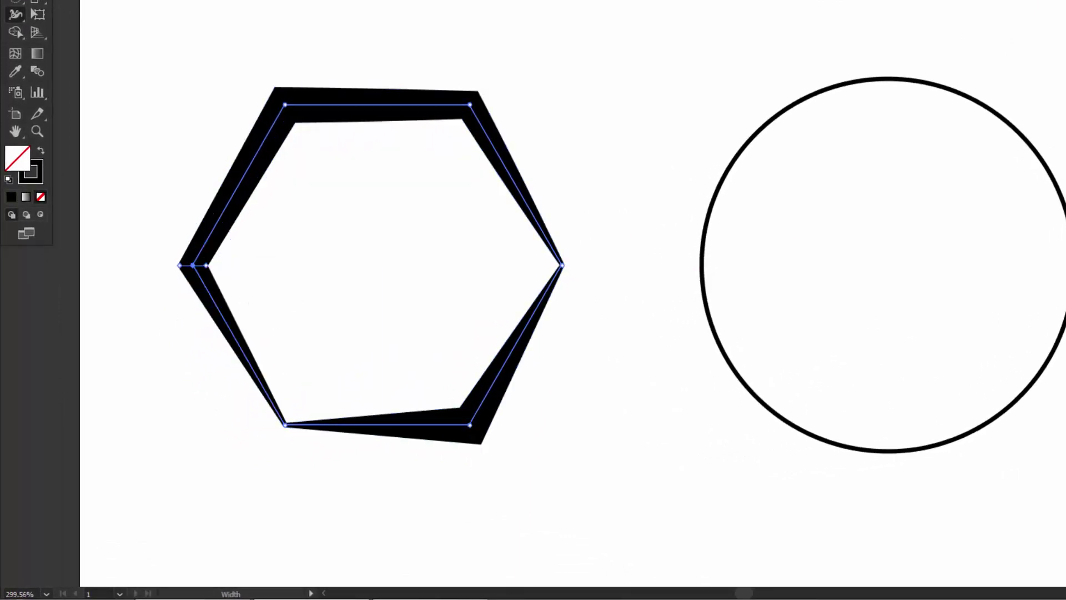
{"action": "key", "text": "v"}
{"action": "left_click", "coordinate": [228, 151]}
{"action": "left_click", "coordinate": [285, 429]}
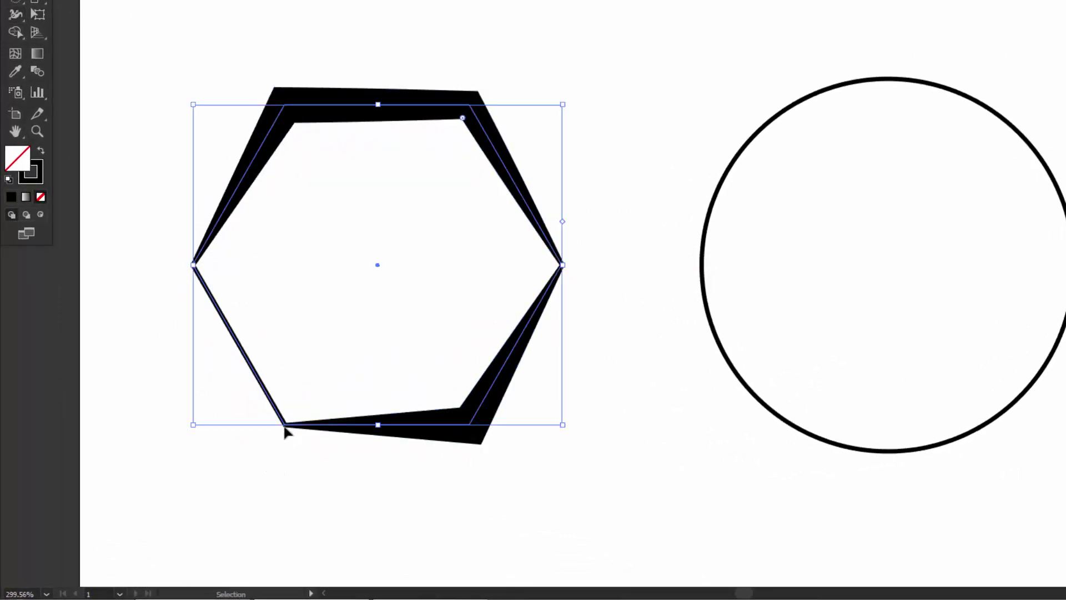
Widen the hexagon's stroke at its lower-left corner with the Width tool to match the other thick corners, and deselect it.
{"action": "left_click", "coordinate": [18, 21]}
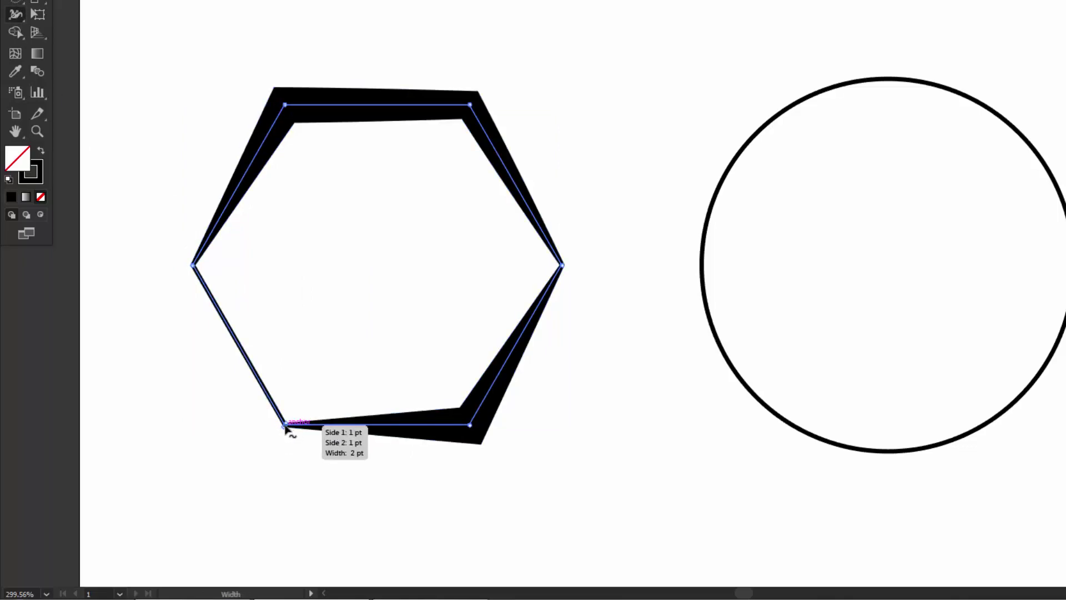
{"action": "left_click_drag", "start_coordinate": [285, 428], "coordinate": [276, 438]}
{"action": "left_click_drag", "start_coordinate": [519, 429], "coordinate": [454, 405]}
{"action": "left_click", "coordinate": [13, 59]}
{"action": "left_click", "coordinate": [207, 245]}
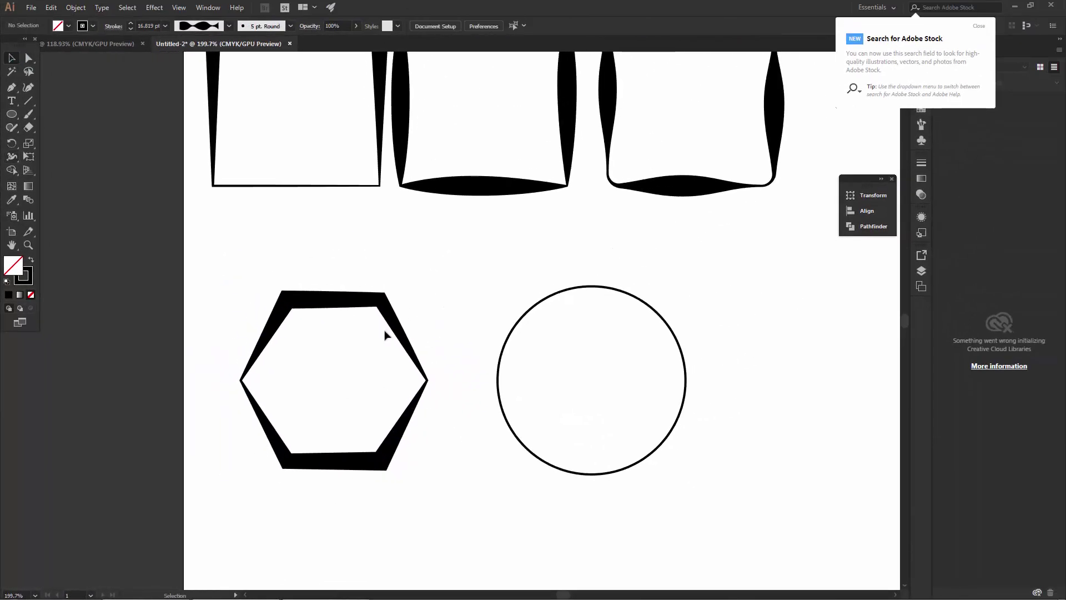
Widen the circle's stroke at its top anchor with the Width tool to about 41.6 pt.
{"action": "left_click", "coordinate": [342, 303]}
{"action": "scroll", "coordinate": [477, 283], "scroll_direction": "right", "scroll_amount": 3}
{"action": "scroll", "coordinate": [478, 283], "scroll_direction": "down", "scroll_amount": 2}
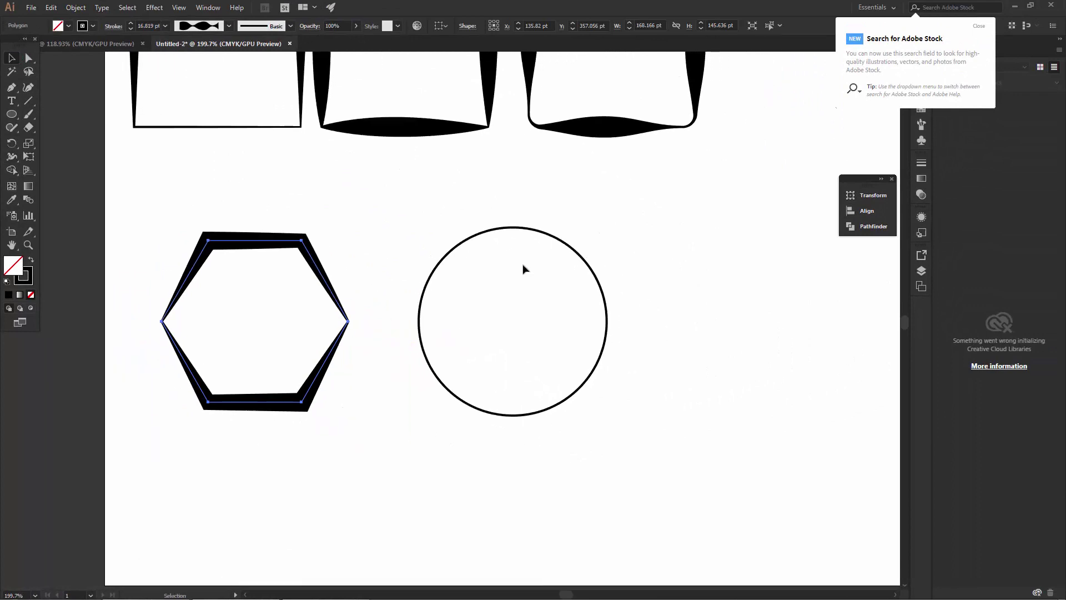
{"action": "left_click", "coordinate": [527, 229]}
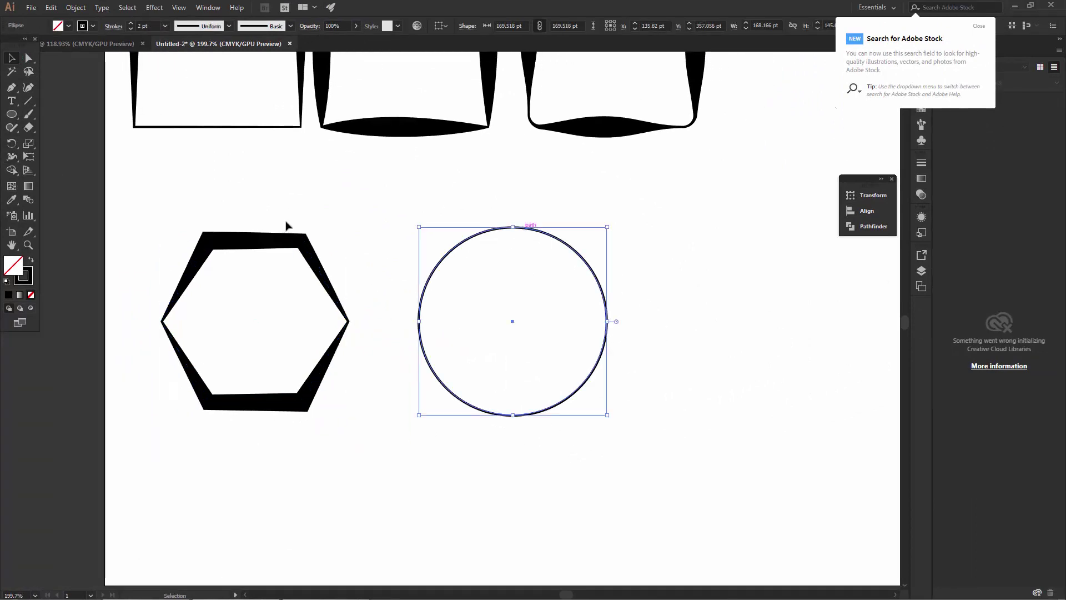
{"action": "left_click", "coordinate": [11, 158]}
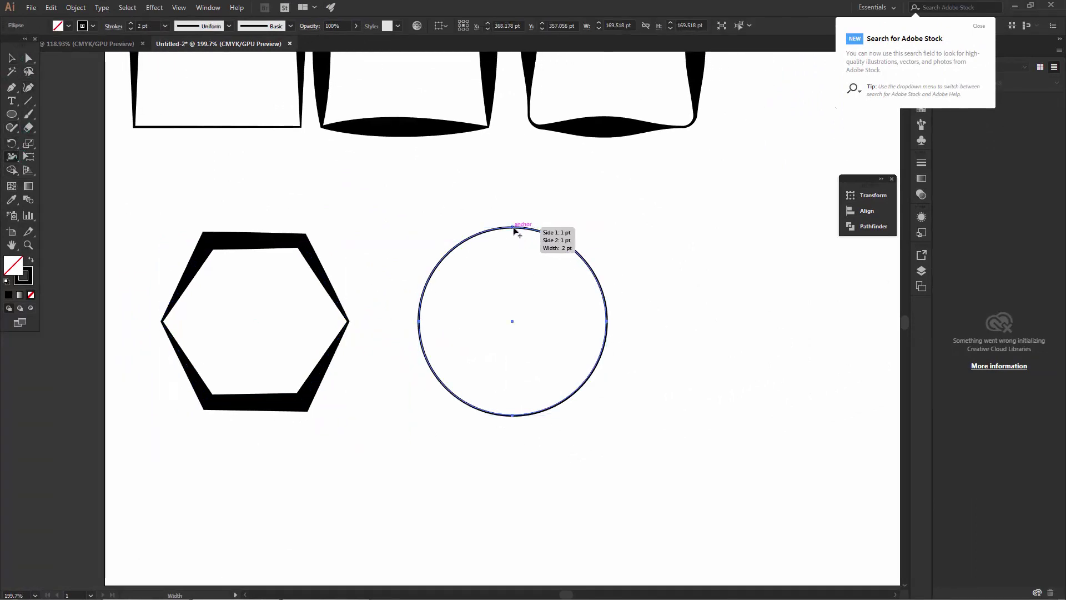
{"action": "left_click_drag", "start_coordinate": [518, 231], "coordinate": [511, 231]}
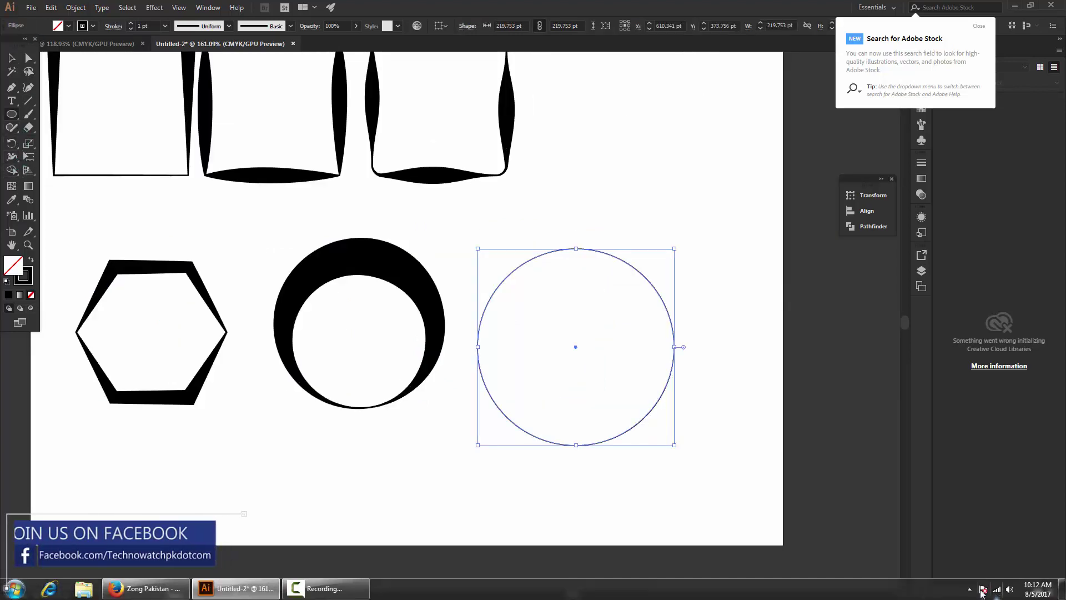
{"action": "left_click", "coordinate": [972, 591]}
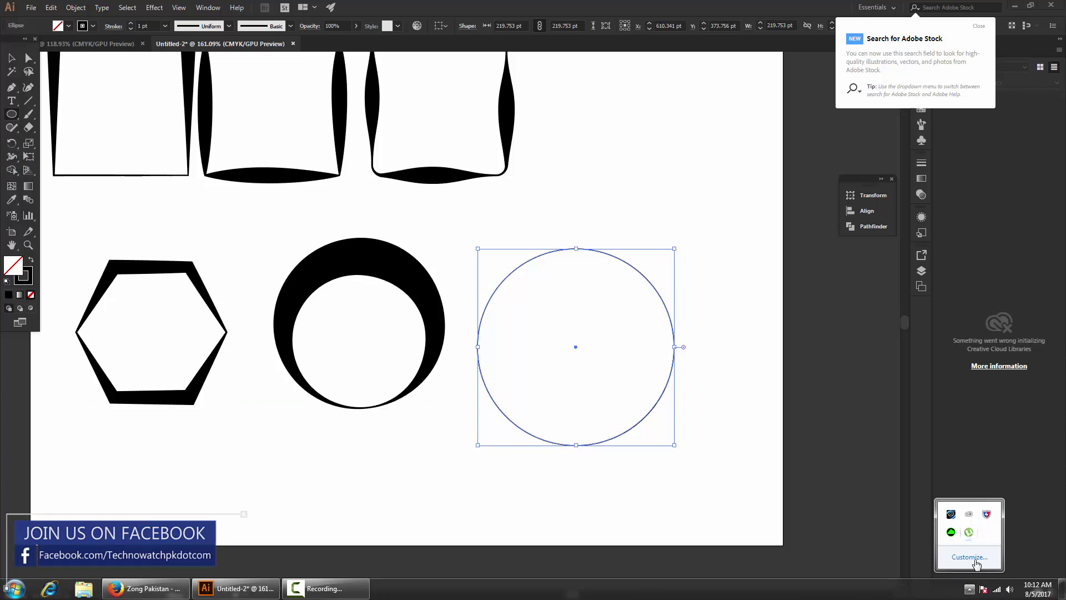
{"action": "left_click", "coordinate": [969, 532]}
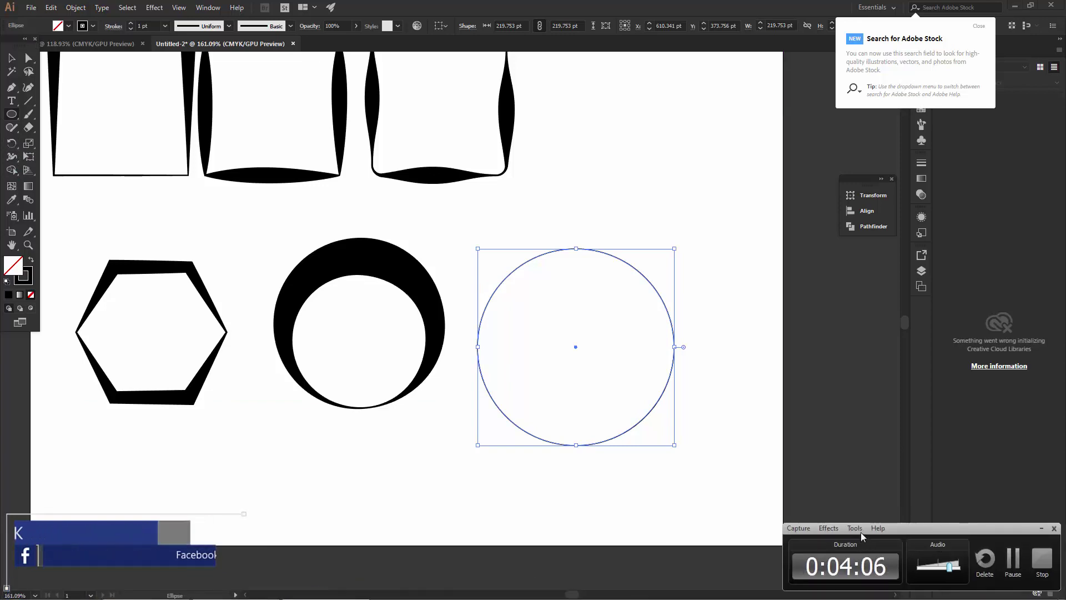
{"action": "left_click", "coordinate": [1015, 562]}
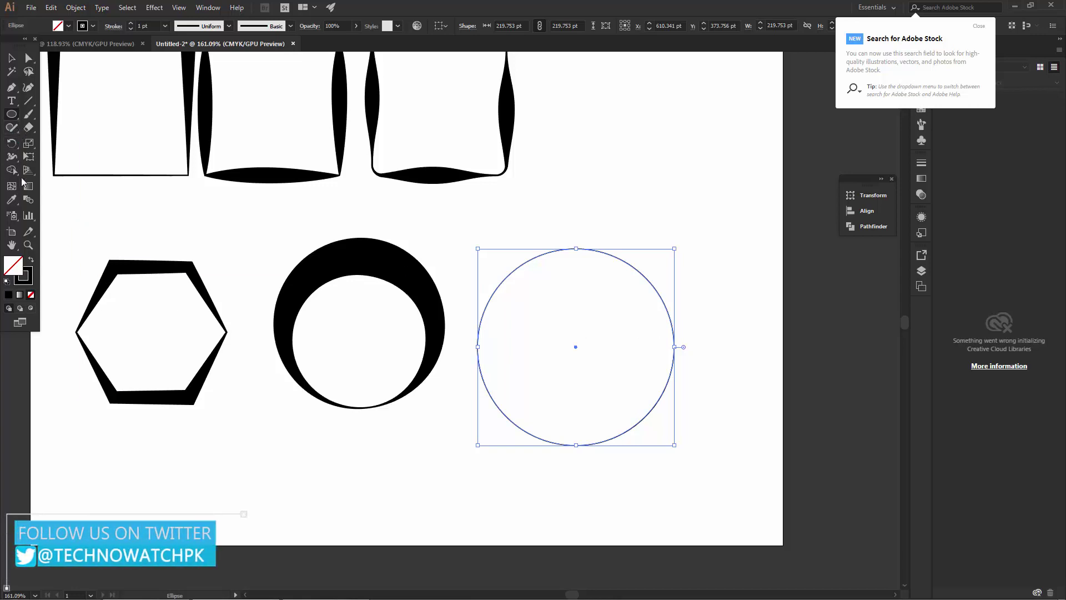
Widen the larger circle's stroke at its top anchor with the Width tool to about 49.7 pt, and deselect it.
{"action": "left_click", "coordinate": [11, 156]}
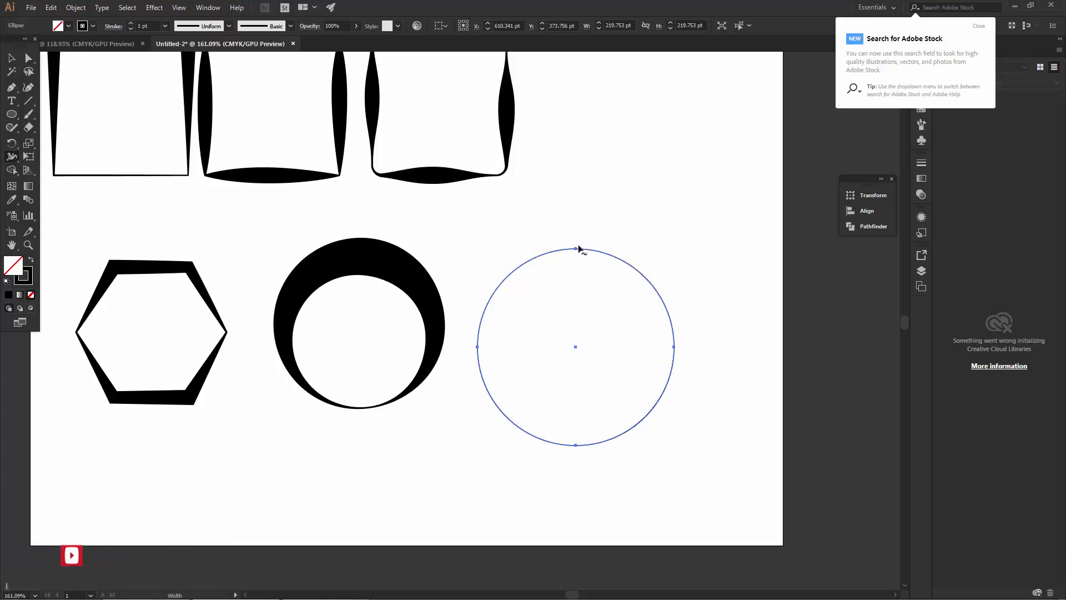
{"action": "left_click_drag", "start_coordinate": [576, 251], "coordinate": [577, 273]}
{"action": "key", "text": "v"}
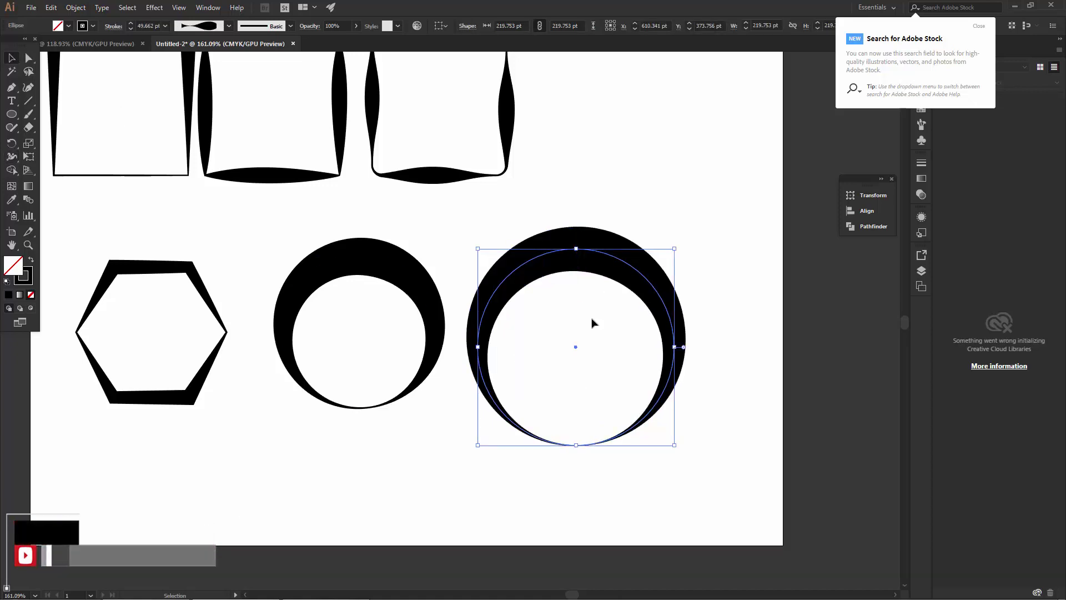
{"action": "scroll", "coordinate": [555, 317], "scroll_direction": "down", "scroll_amount": 2}
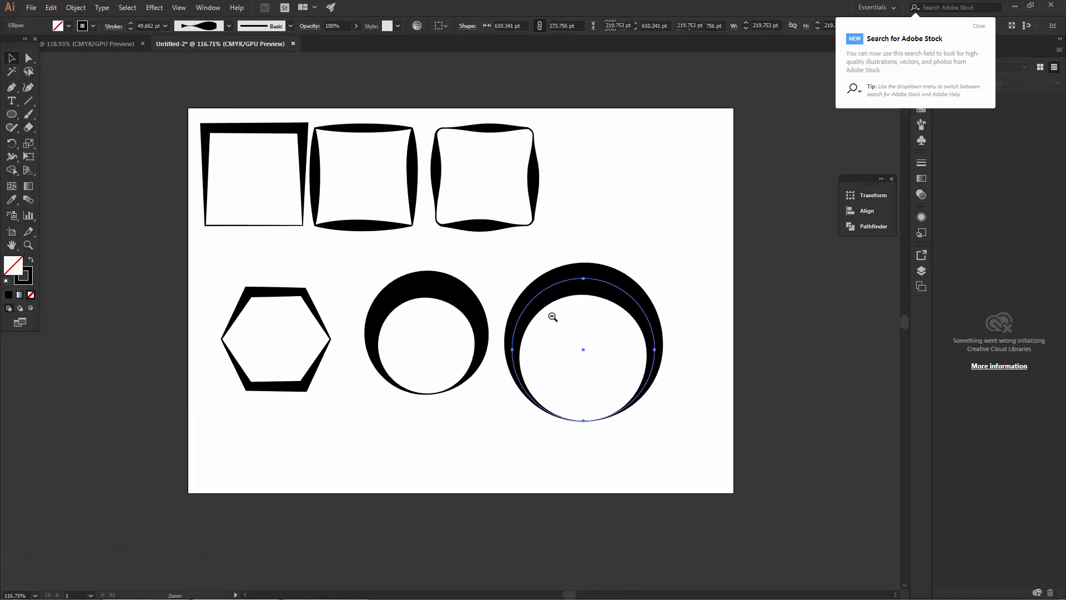
{"action": "left_click", "coordinate": [666, 269]}
Draw a spiral about 174.6 by 170.7 pt in the free space to the right of the rounded square.
{"action": "scroll", "coordinate": [630, 338], "scroll_direction": "up", "scroll_amount": 2}
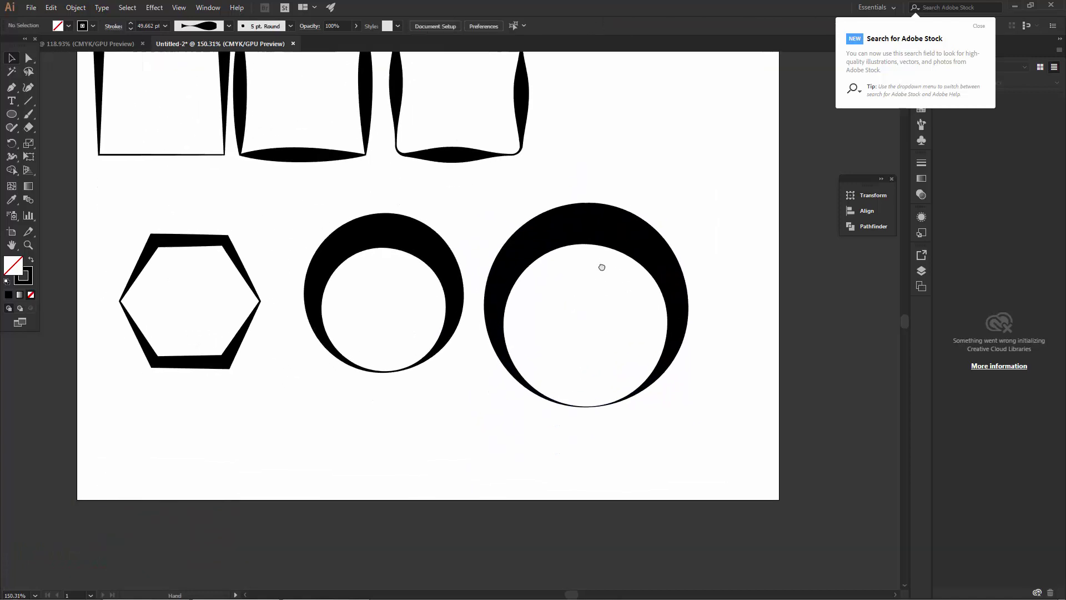
{"action": "left_click_drag", "start_coordinate": [583, 263], "coordinate": [602, 308]}
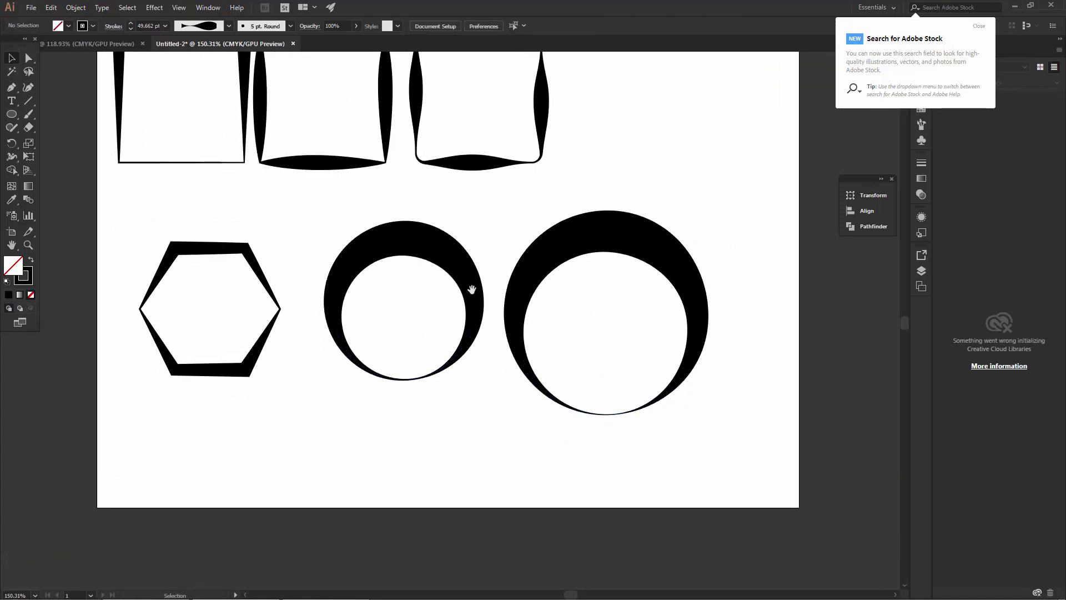
{"action": "mouse_move", "coordinate": [471, 289]}
{"action": "left_mouse_down"}
{"action": "mouse_move", "coordinate": [438, 332]}
{"action": "mouse_move", "coordinate": [340, 380]}
{"action": "left_mouse_up"}
{"action": "left_click", "coordinate": [423, 308]}
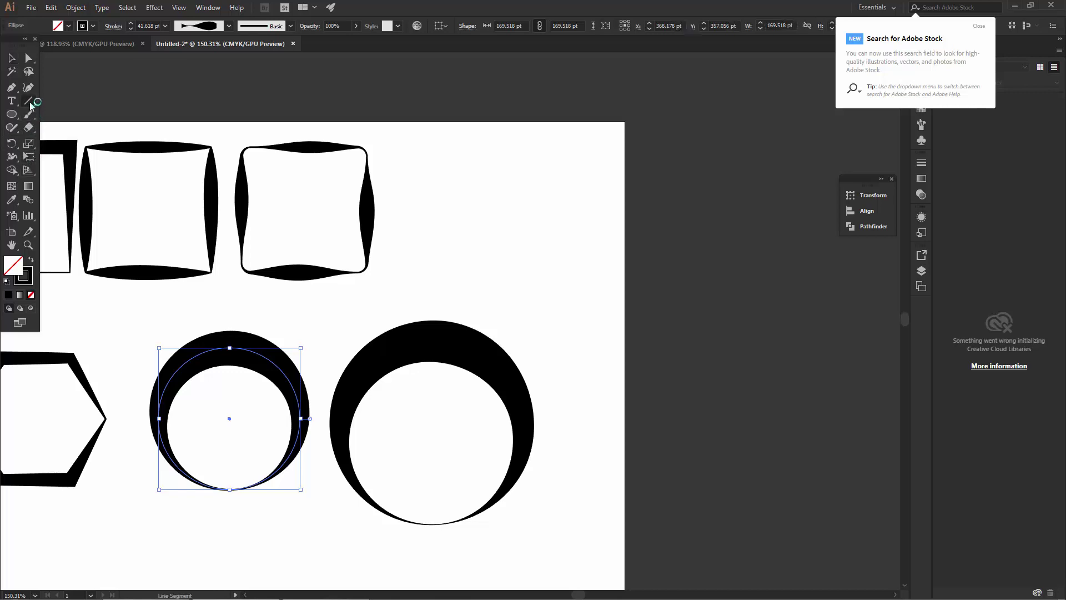
{"action": "left_click", "coordinate": [28, 101]}
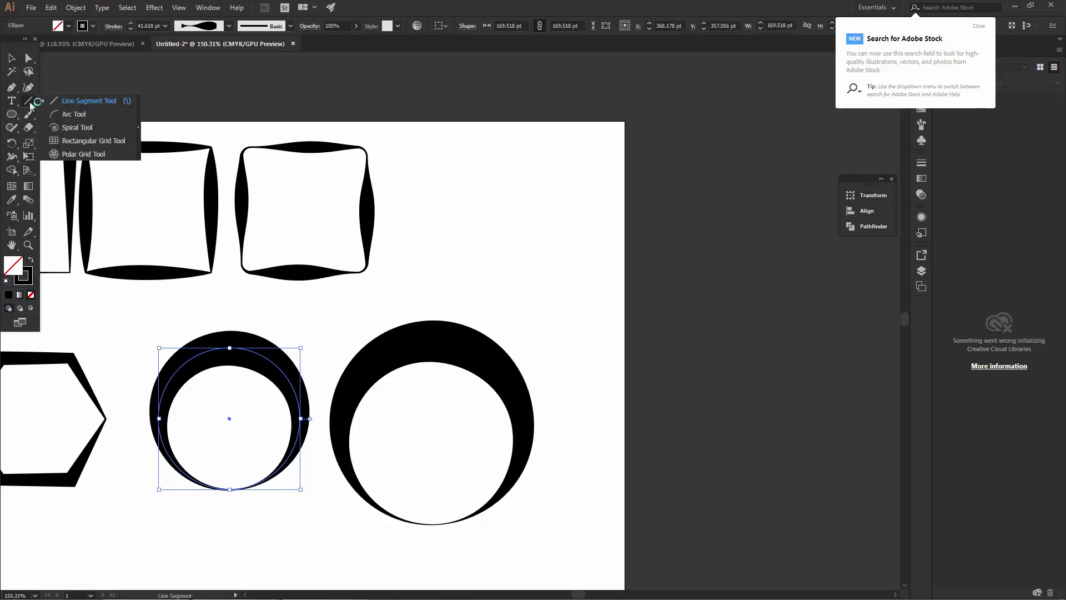
{"action": "left_click", "coordinate": [74, 127]}
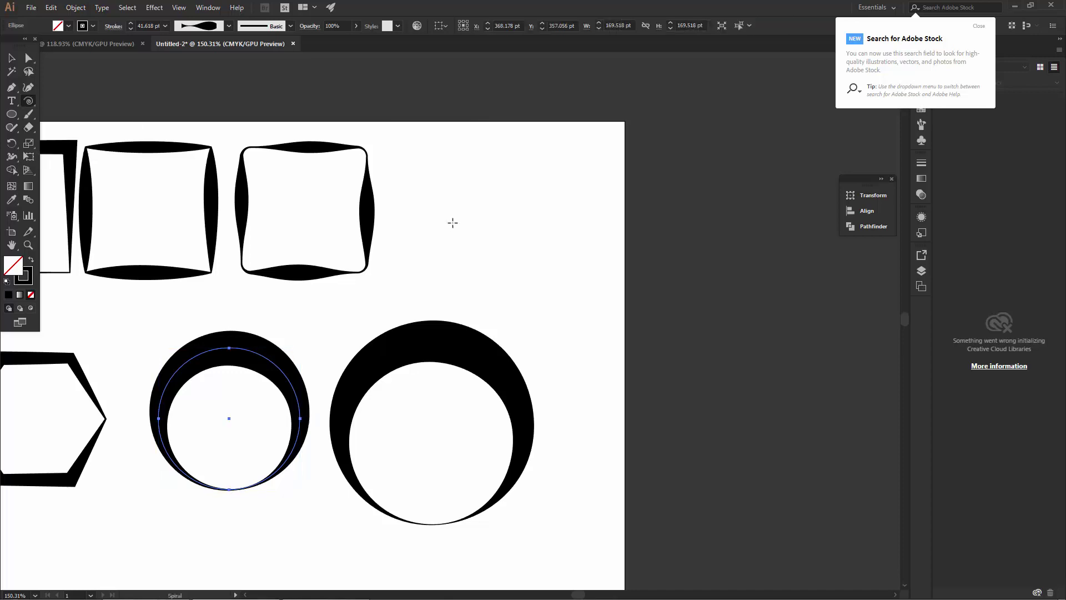
{"action": "mouse_move", "coordinate": [452, 221]}
{"action": "left_mouse_down"}
{"action": "mouse_move", "coordinate": [549, 264]}
{"action": "mouse_move", "coordinate": [523, 267]}
{"action": "mouse_move", "coordinate": [529, 274]}
{"action": "left_mouse_up"}
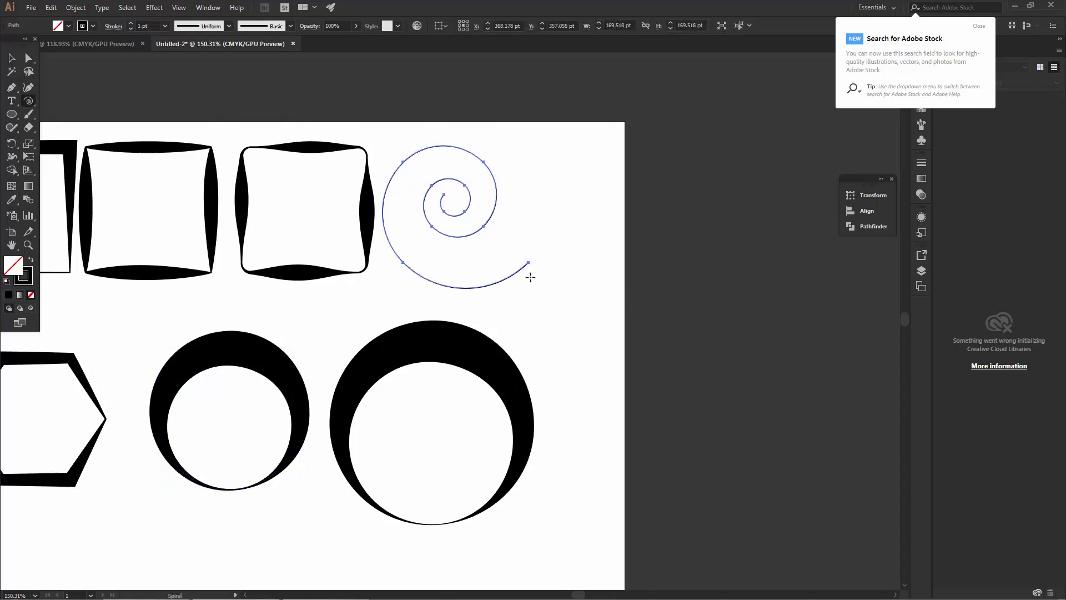
{"action": "key", "text": "v"}
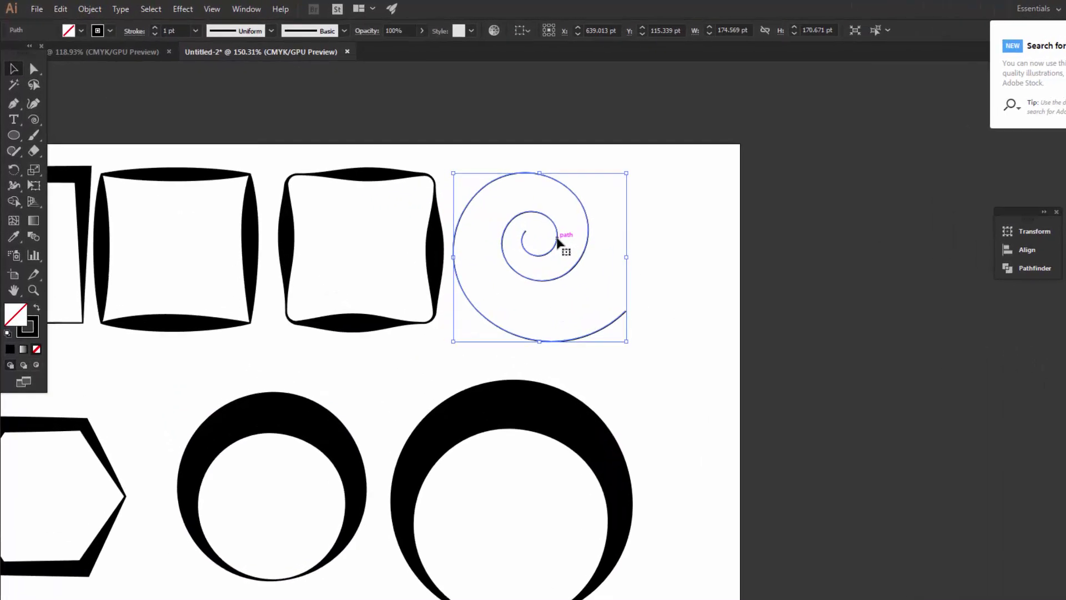
Move the spiral right, away from the rounded square, to an X position of about 667.7 pt, and deselect it.
{"action": "left_click_drag", "start_coordinate": [475, 205], "coordinate": [494, 202]}
{"action": "left_click_drag", "start_coordinate": [708, 285], "coordinate": [713, 286]}
{"action": "left_click", "coordinate": [610, 325]}
{"action": "left_click_drag", "start_coordinate": [631, 292], "coordinate": [788, 405]}
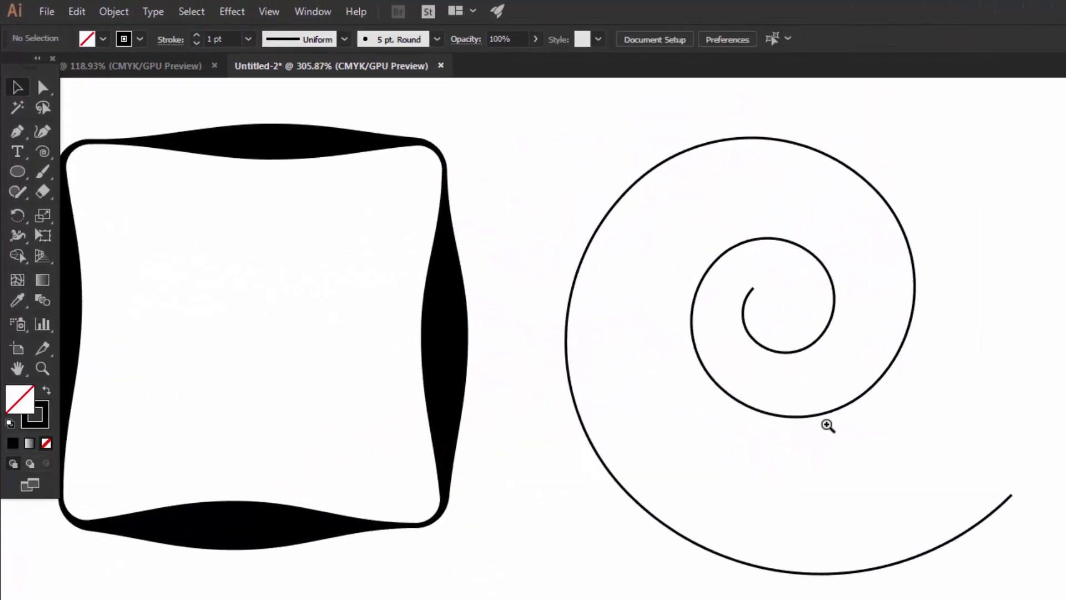
Widen the spiral's stroke at its outer end with the Width tool to about 18.2 pt.
{"action": "left_click", "coordinate": [23, 240]}
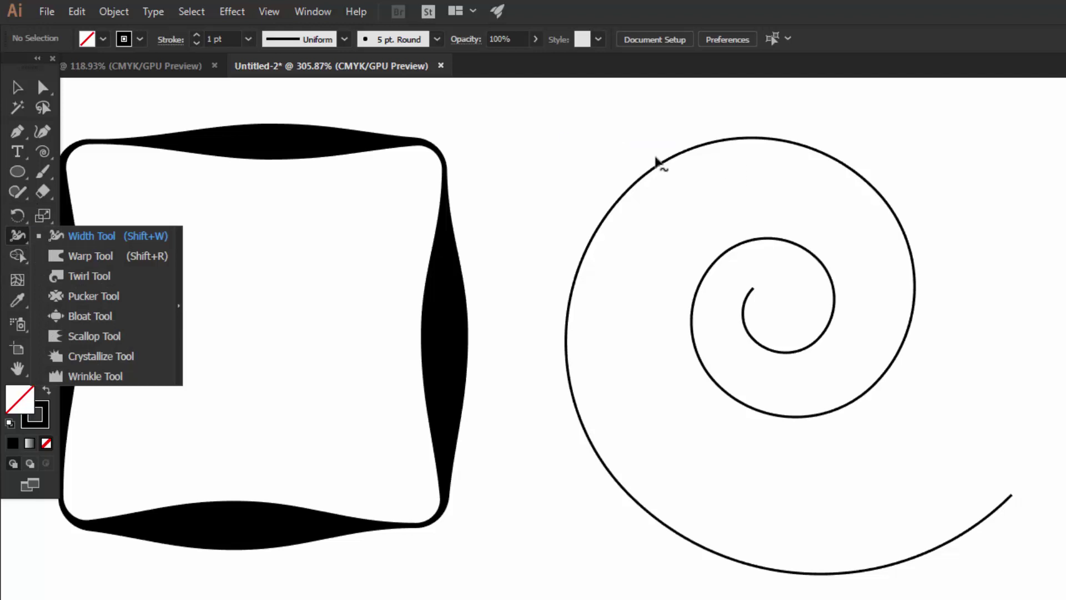
{"action": "left_click", "coordinate": [17, 87]}
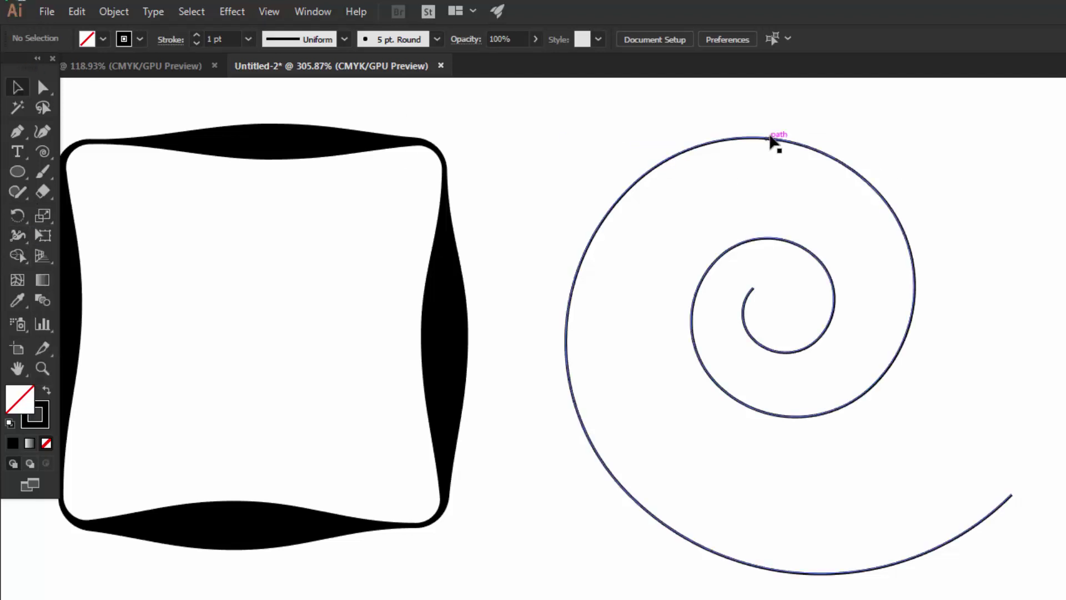
{"action": "left_click", "coordinate": [771, 141]}
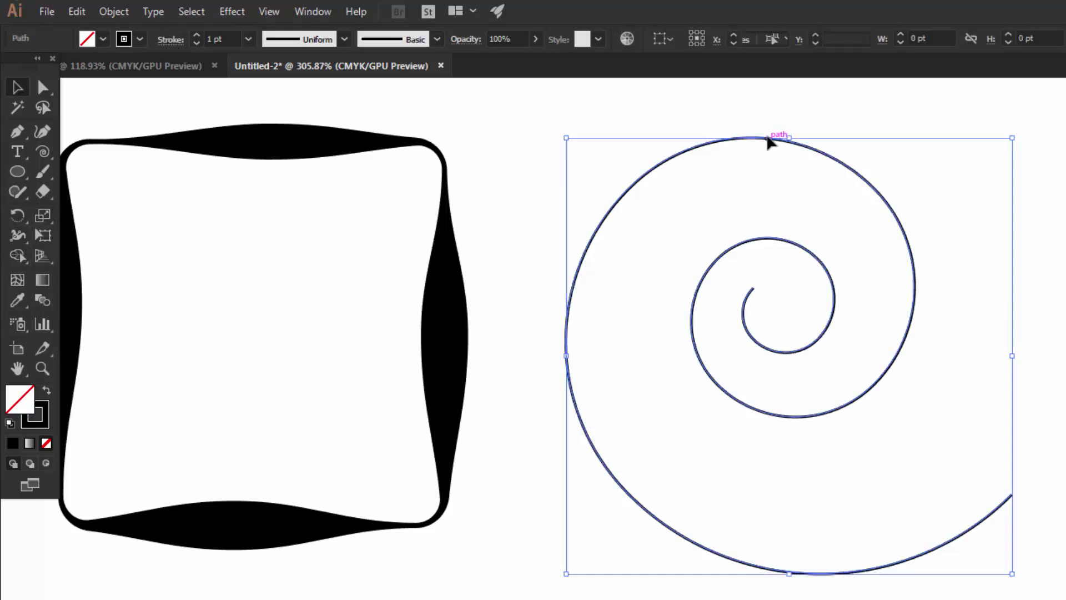
{"action": "left_click", "coordinate": [17, 235]}
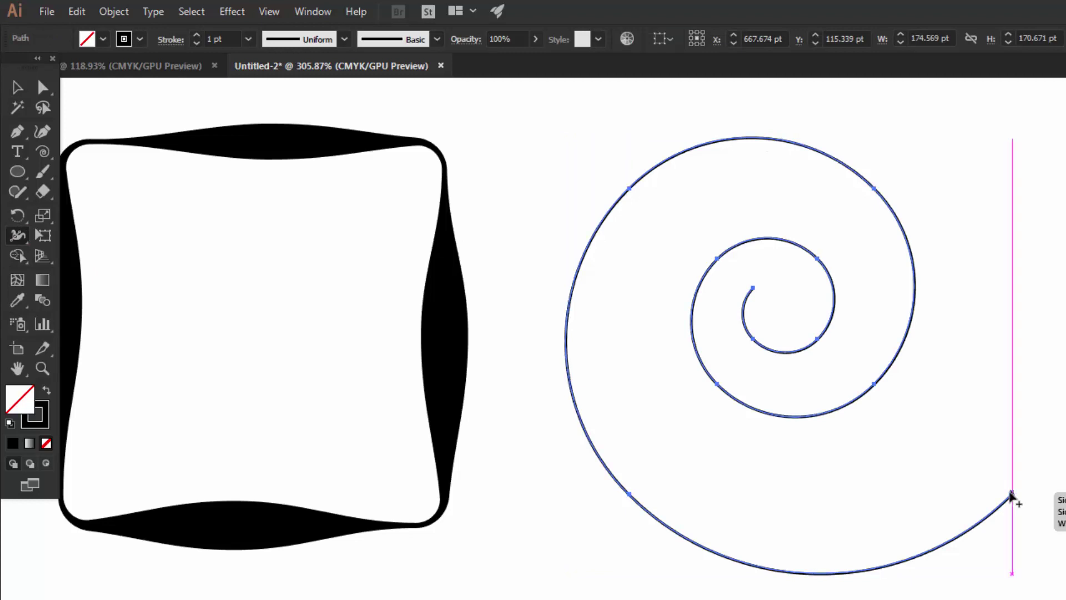
{"action": "left_click_drag", "start_coordinate": [1012, 496], "coordinate": [1028, 510]}
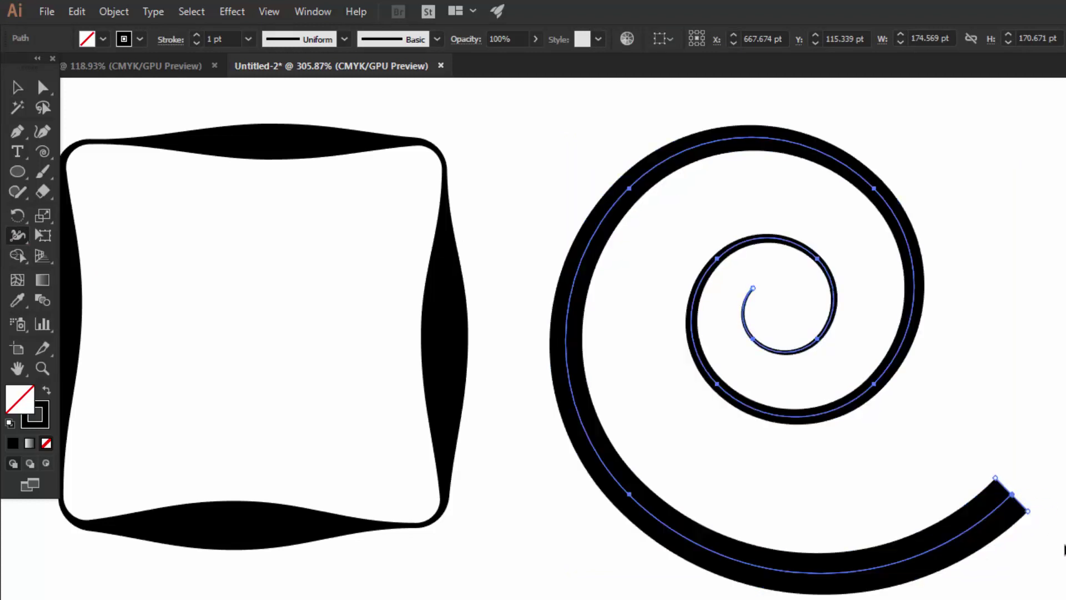
{"action": "left_click", "coordinate": [16, 86]}
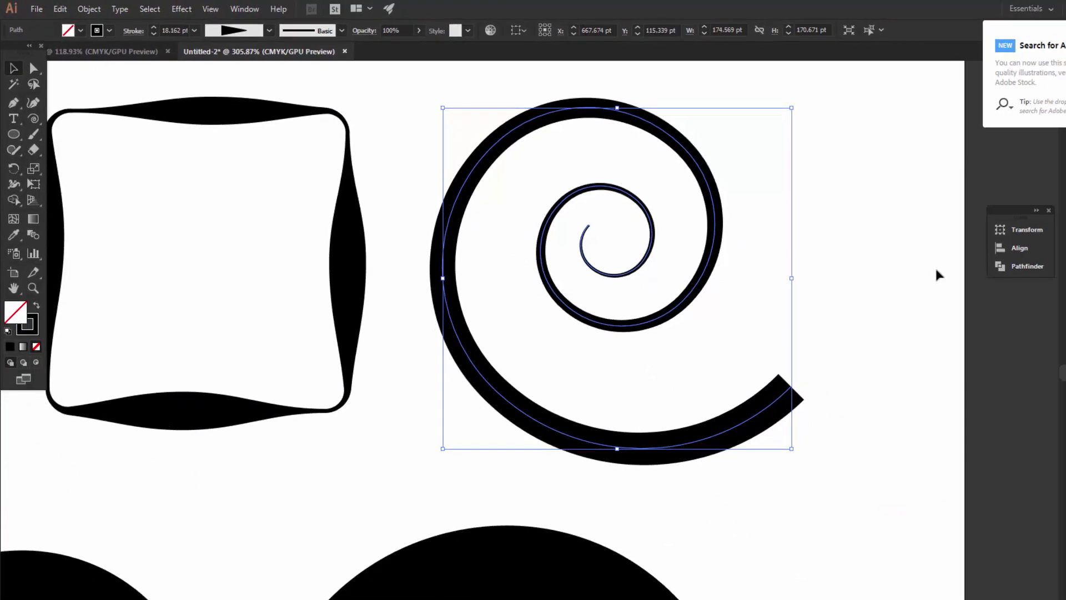
{"action": "left_click", "coordinate": [938, 274]}
Give the spiral's stroke a round cap, and deselect the spiral.
{"action": "left_click_drag", "start_coordinate": [758, 392], "coordinate": [687, 318]}
{"action": "left_click_drag", "start_coordinate": [750, 342], "coordinate": [761, 373]}
{"action": "left_click", "coordinate": [757, 406]}
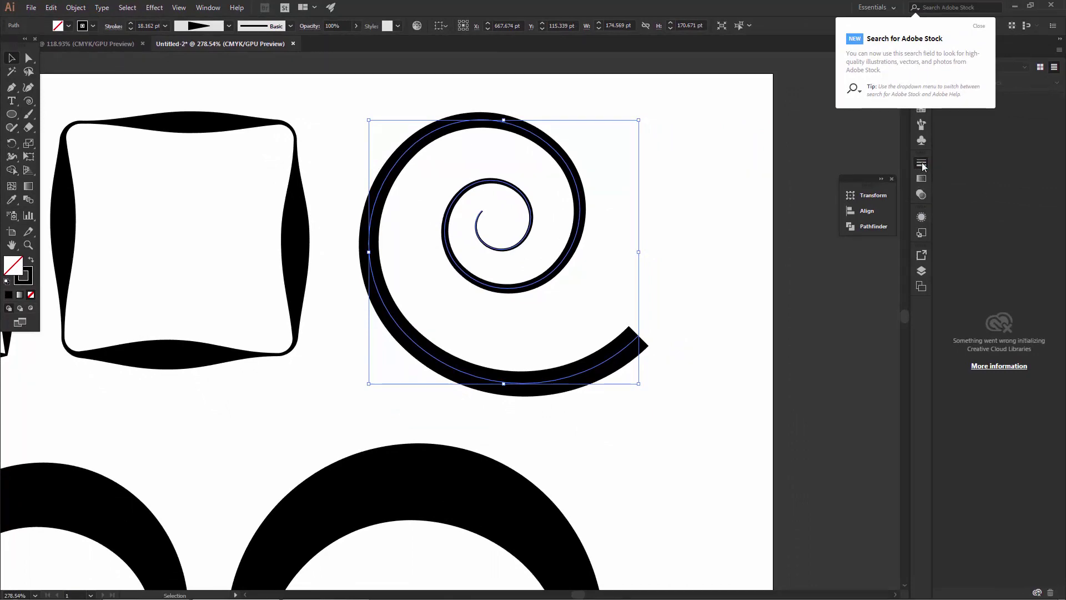
{"action": "left_click", "coordinate": [922, 164]}
{"action": "left_click", "coordinate": [208, 8]}
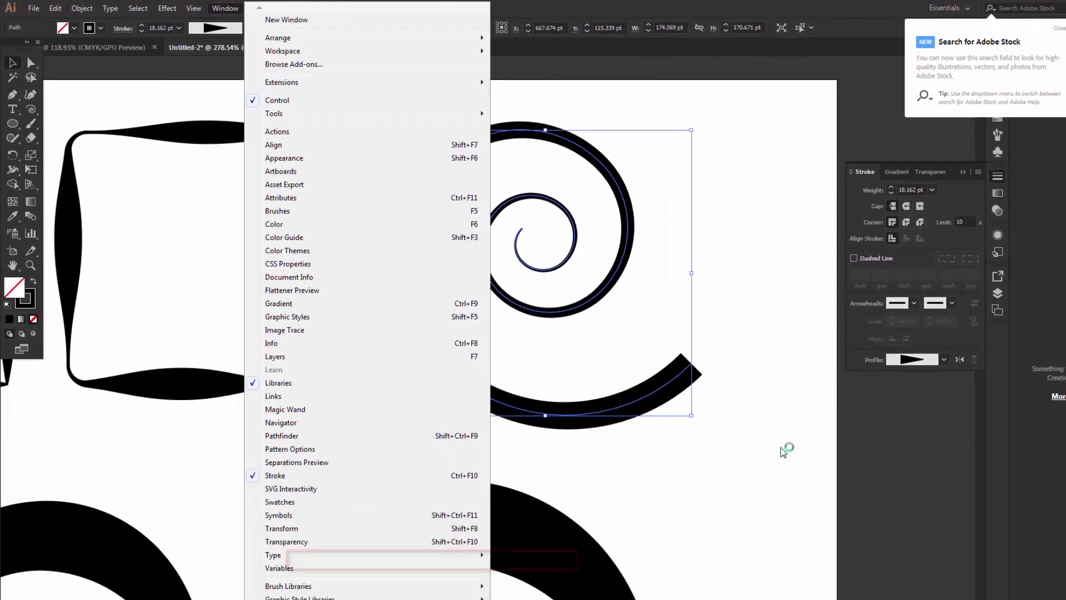
{"action": "left_click", "coordinate": [919, 525]}
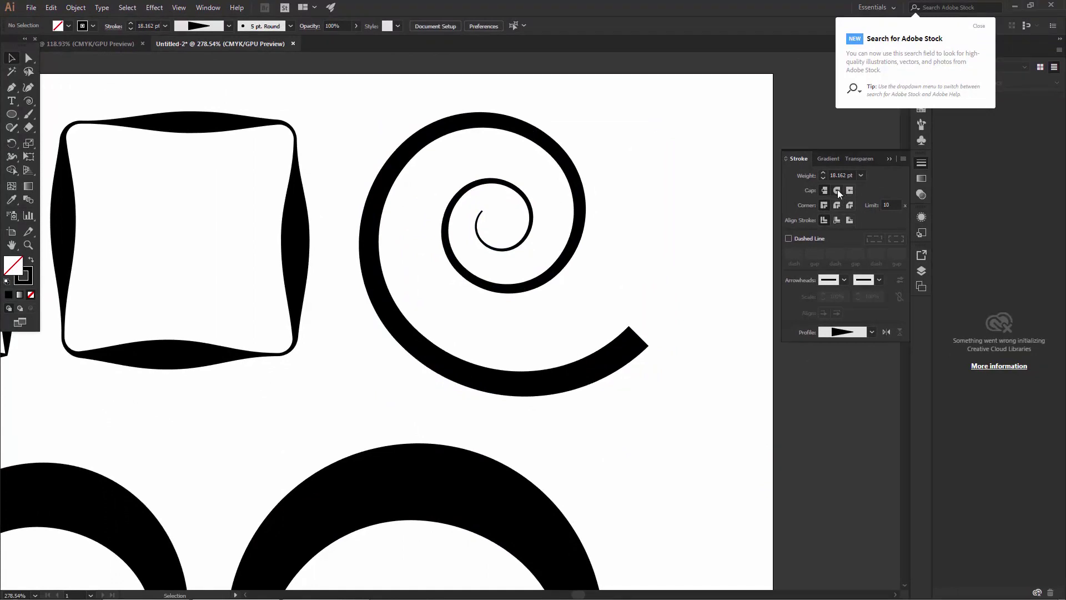
{"action": "left_click", "coordinate": [597, 348]}
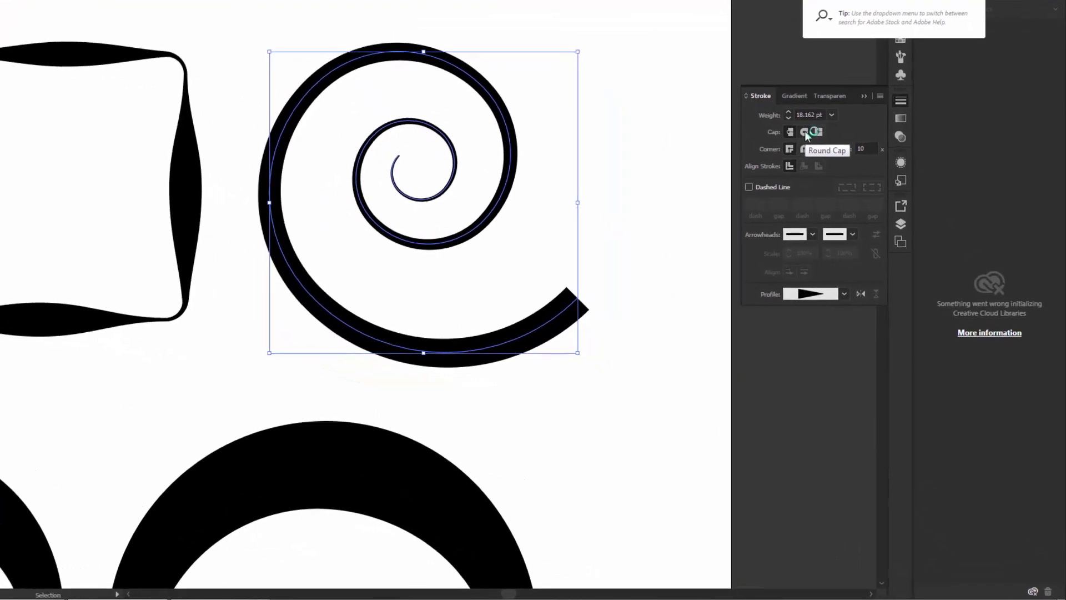
{"action": "left_click", "coordinate": [805, 132]}
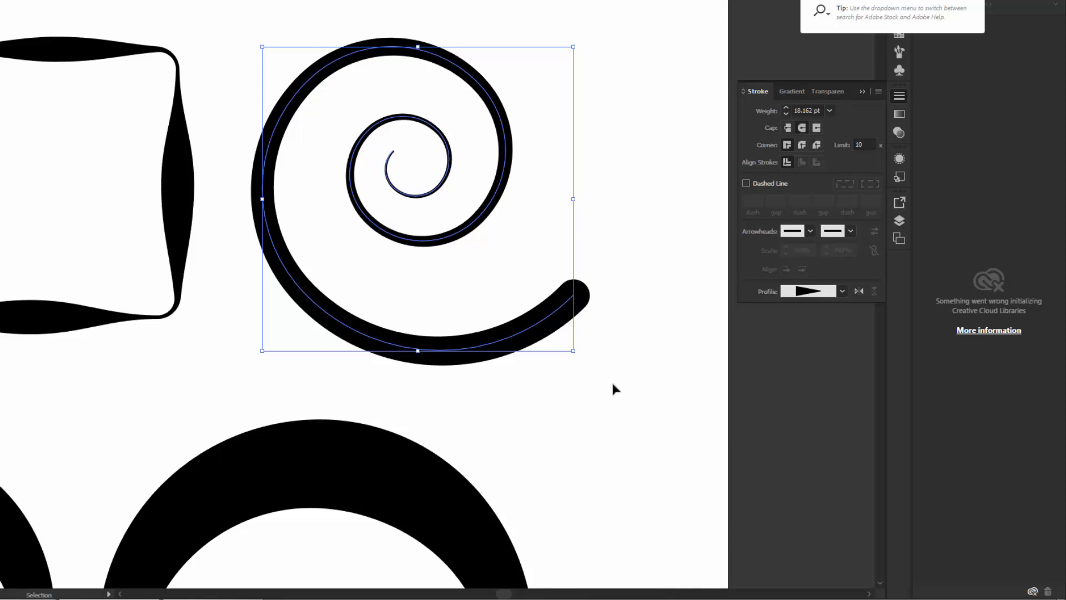
{"action": "left_click", "coordinate": [612, 384]}
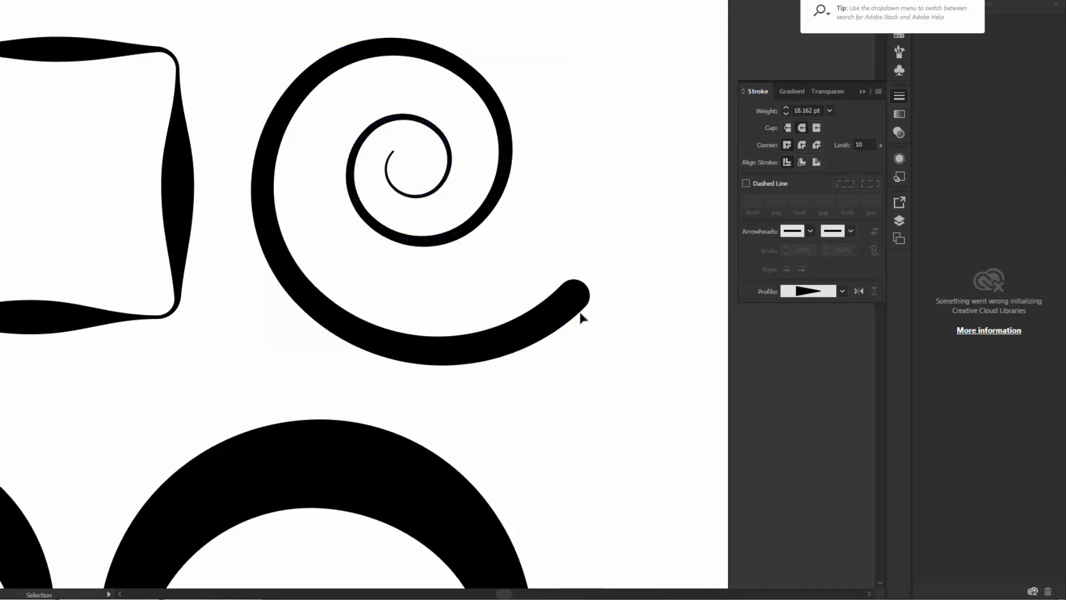
Narrow the stroke at the spiral's inner end to a point with the Width tool, and deselect it.
{"action": "key", "text": "z"}
{"action": "left_click_drag", "start_coordinate": [503, 248], "coordinate": [594, 320]}
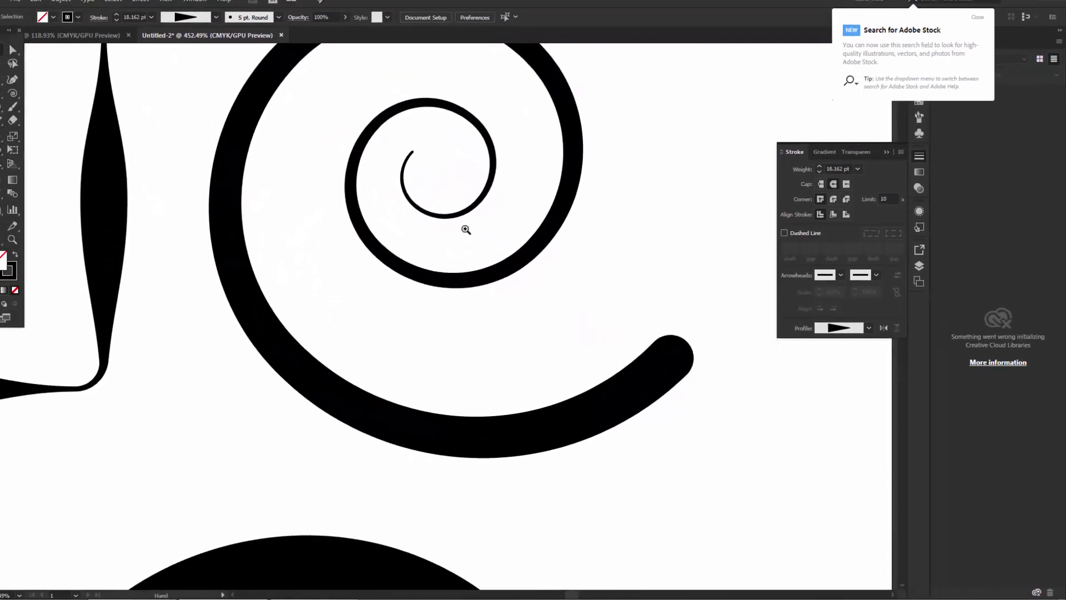
{"action": "mouse_move", "coordinate": [414, 201]}
{"action": "left_mouse_down"}
{"action": "mouse_move", "coordinate": [464, 251]}
{"action": "mouse_move", "coordinate": [412, 212]}
{"action": "left_mouse_up"}
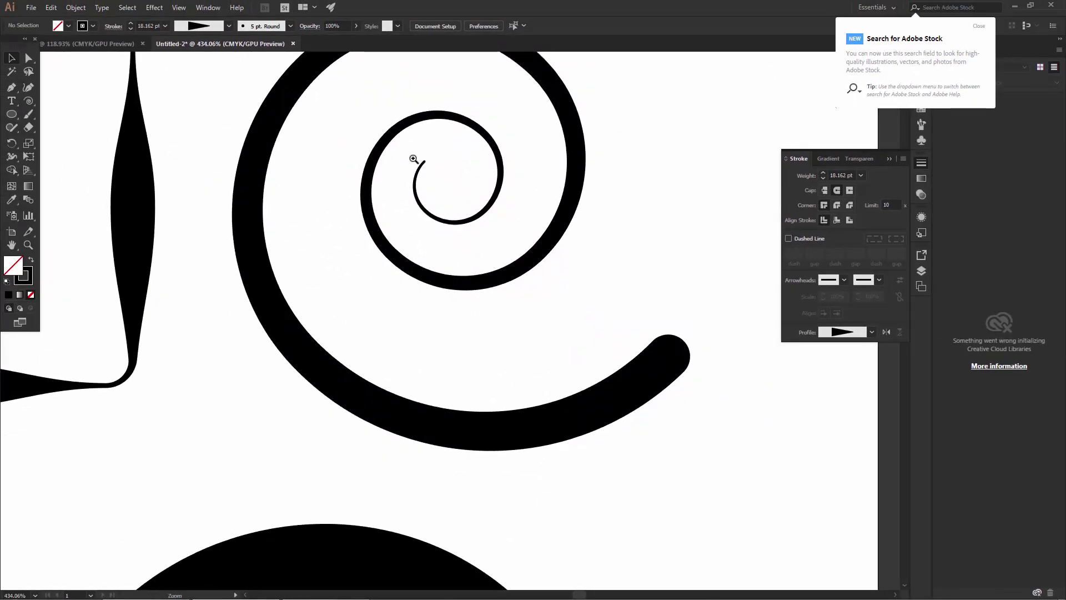
{"action": "left_click_drag", "start_coordinate": [417, 161], "coordinate": [674, 362]}
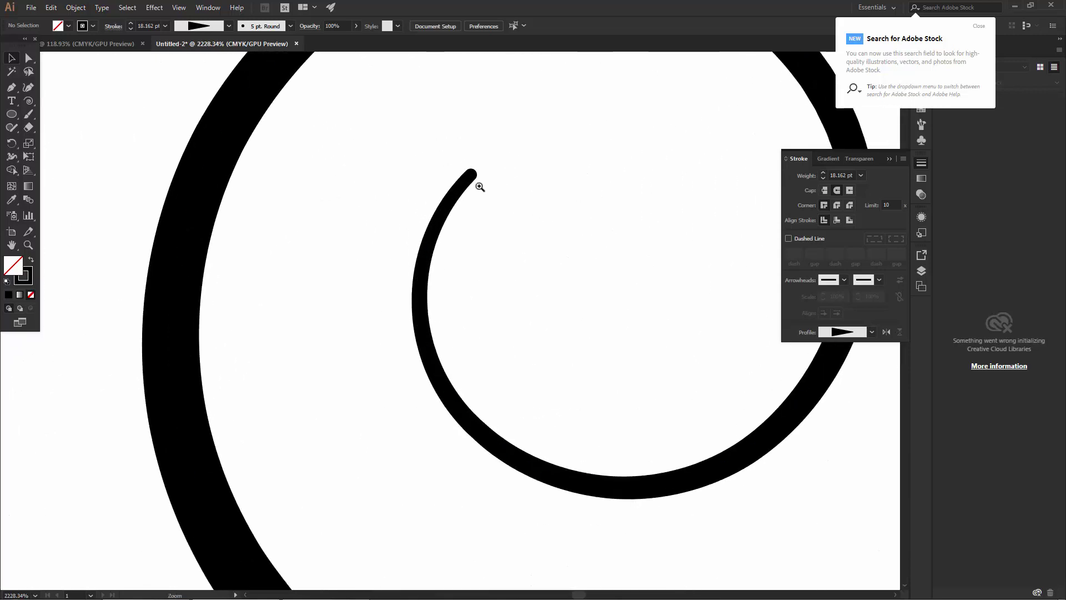
{"action": "left_click_drag", "start_coordinate": [478, 181], "coordinate": [492, 195]}
{"action": "key", "text": "v"}
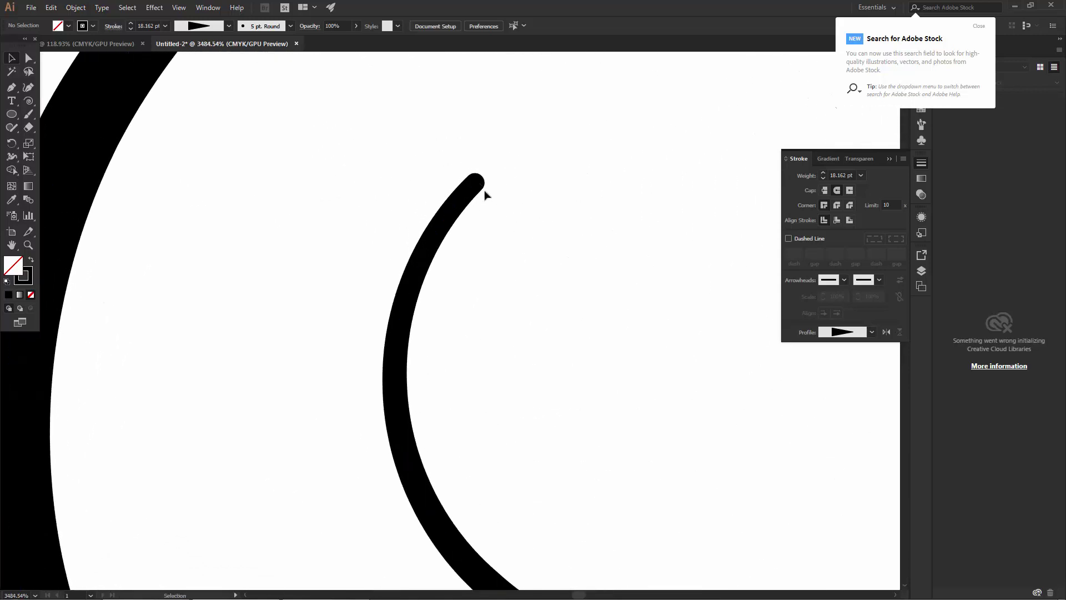
{"action": "left_click", "coordinate": [481, 192]}
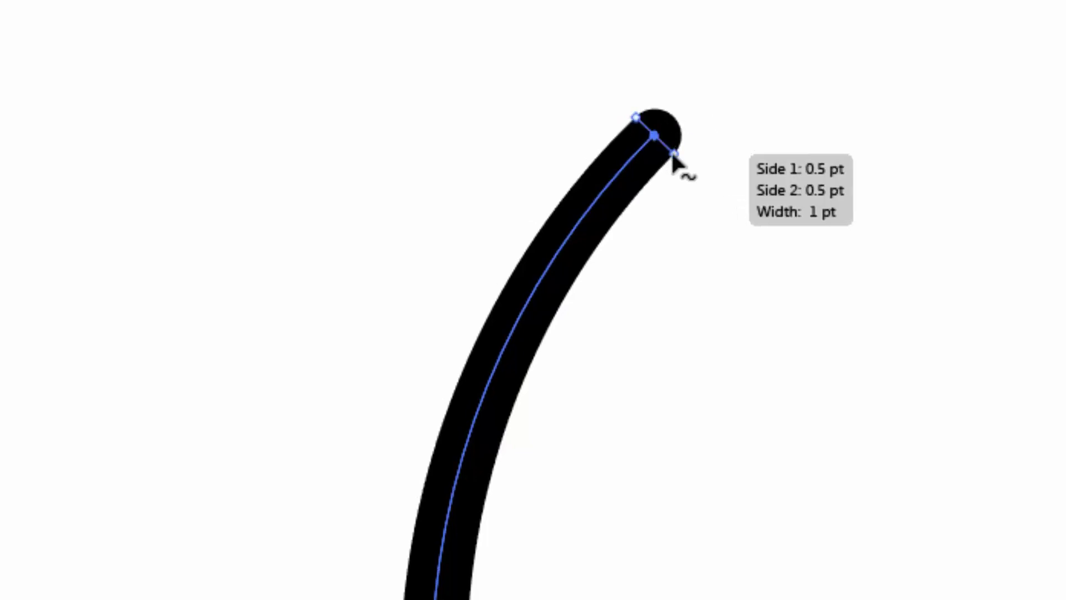
{"action": "left_click_drag", "start_coordinate": [673, 155], "coordinate": [650, 136]}
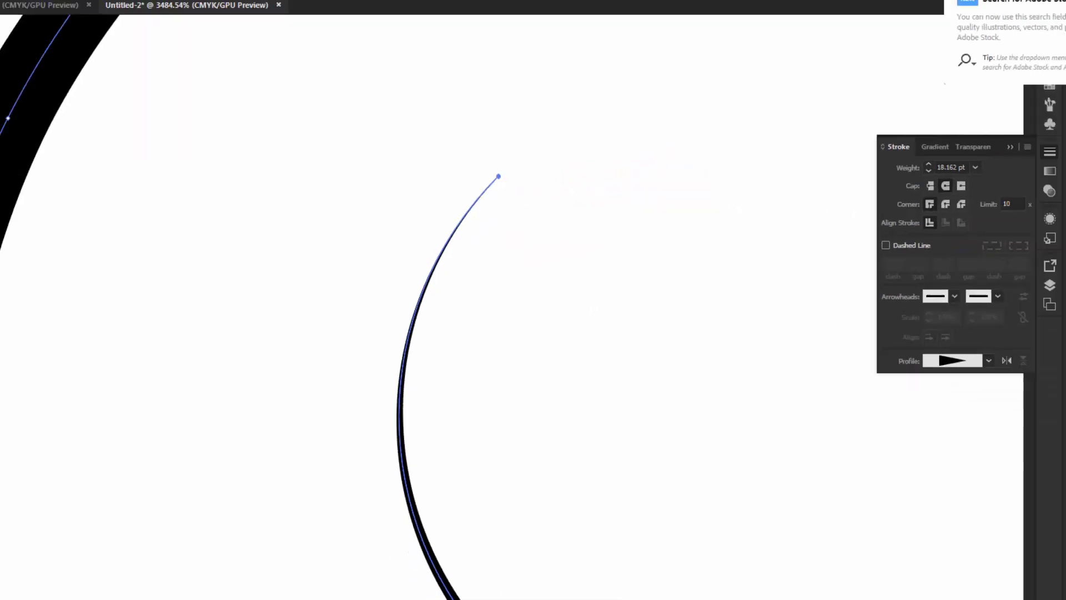
{"action": "left_click", "coordinate": [11, 58]}
{"action": "left_click", "coordinate": [600, 396]}
Examine the spiral's tapered inner end, its rounded outer end and the full set of shapes on the artboard.
{"action": "left_click_drag", "start_coordinate": [599, 393], "coordinate": [585, 387]}
{"action": "left_click_drag", "start_coordinate": [808, 512], "coordinate": [644, 410]}
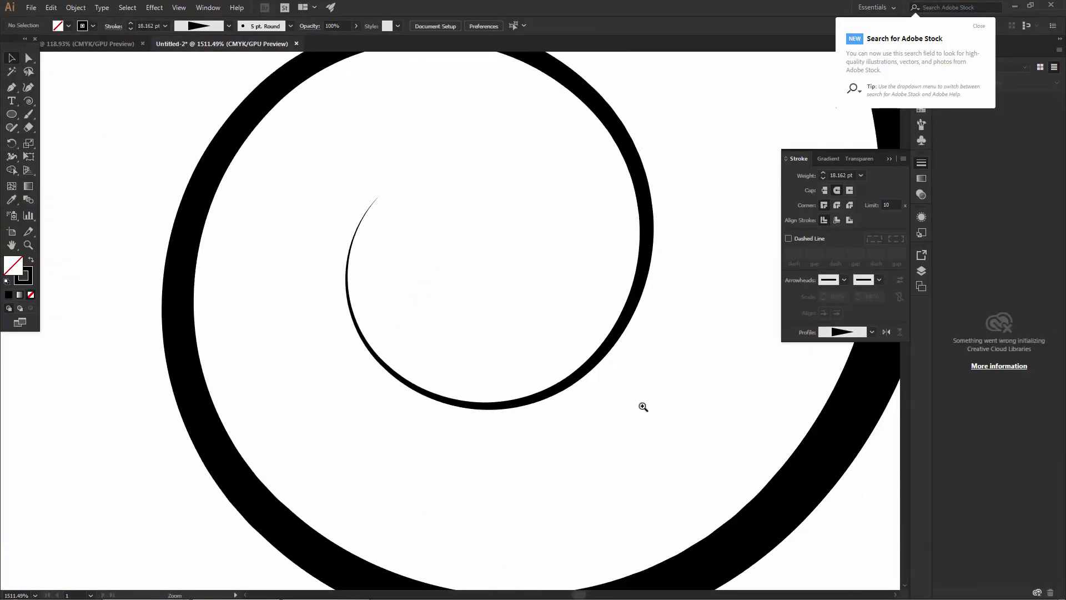
{"action": "left_click_drag", "start_coordinate": [320, 195], "coordinate": [483, 314]}
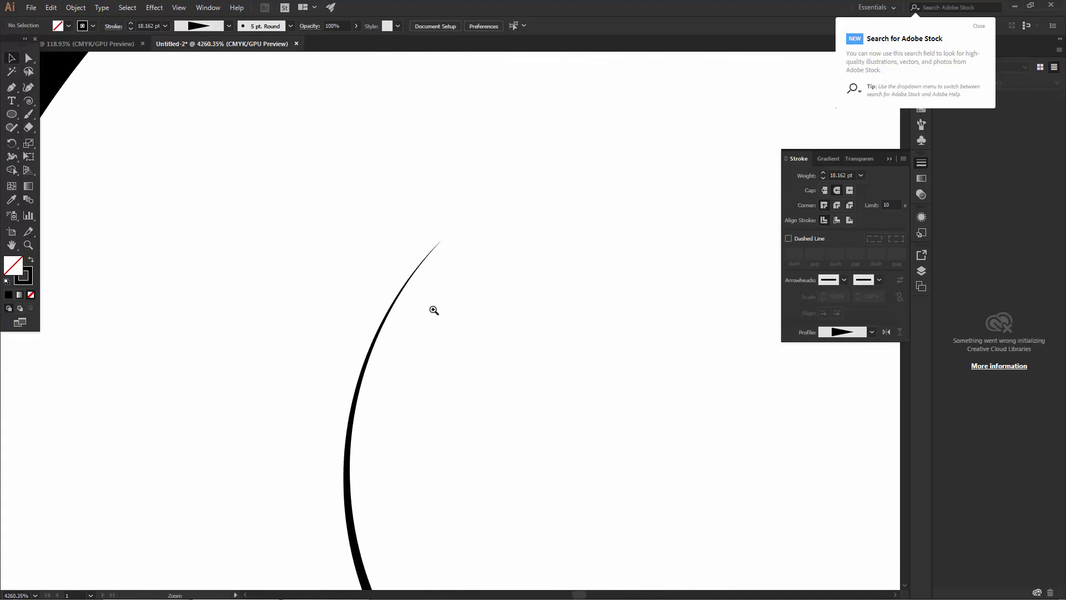
{"action": "left_click_drag", "start_coordinate": [431, 260], "coordinate": [386, 206]}
{"action": "left_click_drag", "start_coordinate": [575, 392], "coordinate": [322, 223]}
{"action": "left_click_drag", "start_coordinate": [643, 411], "coordinate": [565, 357]}
{"action": "left_click_drag", "start_coordinate": [761, 471], "coordinate": [581, 308]}
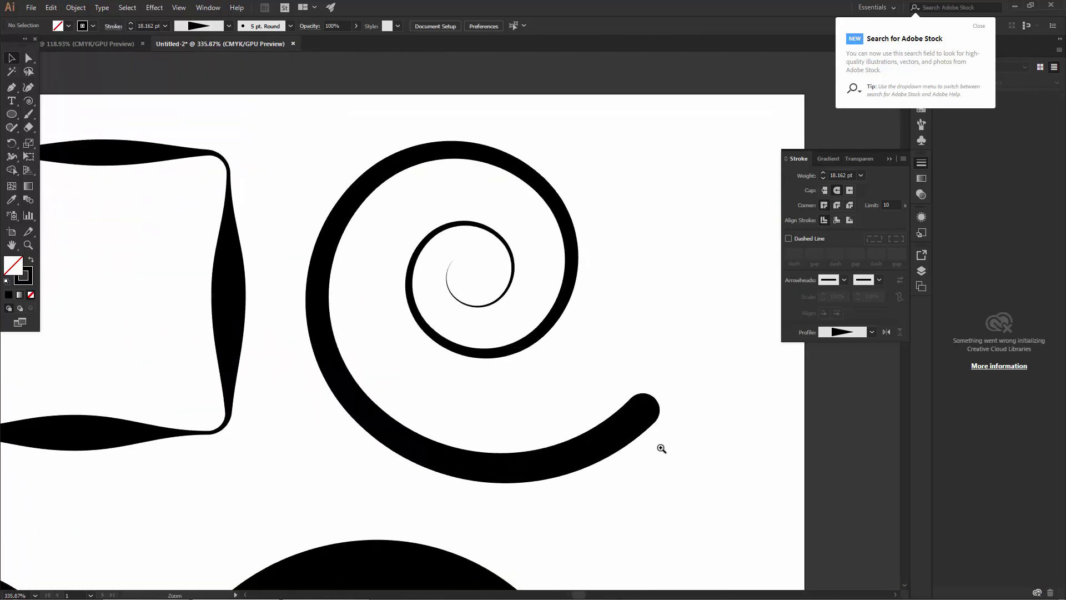
{"action": "left_click_drag", "start_coordinate": [663, 448], "coordinate": [590, 399]}
{"action": "left_click_drag", "start_coordinate": [679, 473], "coordinate": [594, 406]}
{"action": "left_click_drag", "start_coordinate": [571, 461], "coordinate": [548, 326]}
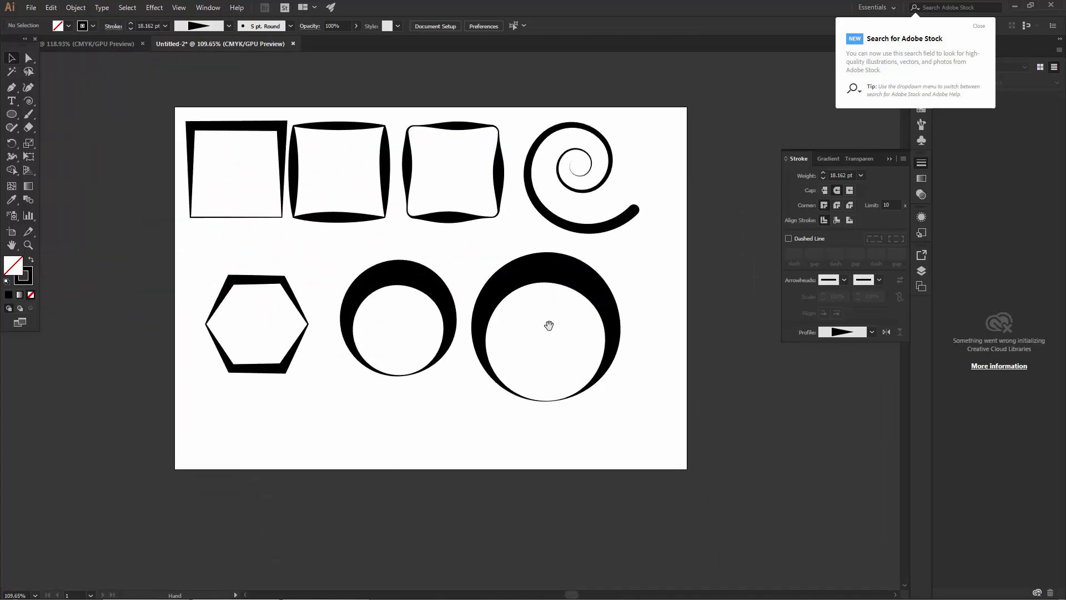
Delete every shape except the larger circle, and move that circle up and left to about X 338.2 pt, Y 187.8 pt.
{"action": "left_click_drag", "start_coordinate": [411, 234], "coordinate": [453, 282]}
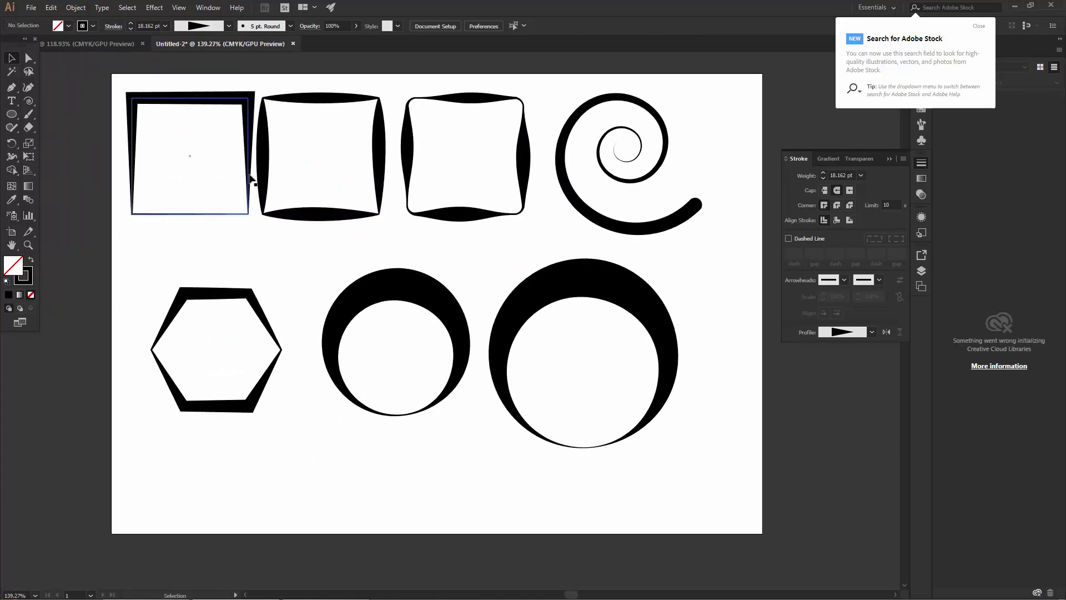
{"action": "left_click_drag", "start_coordinate": [104, 77], "coordinate": [688, 204]}
{"action": "key", "text": "Delete"}
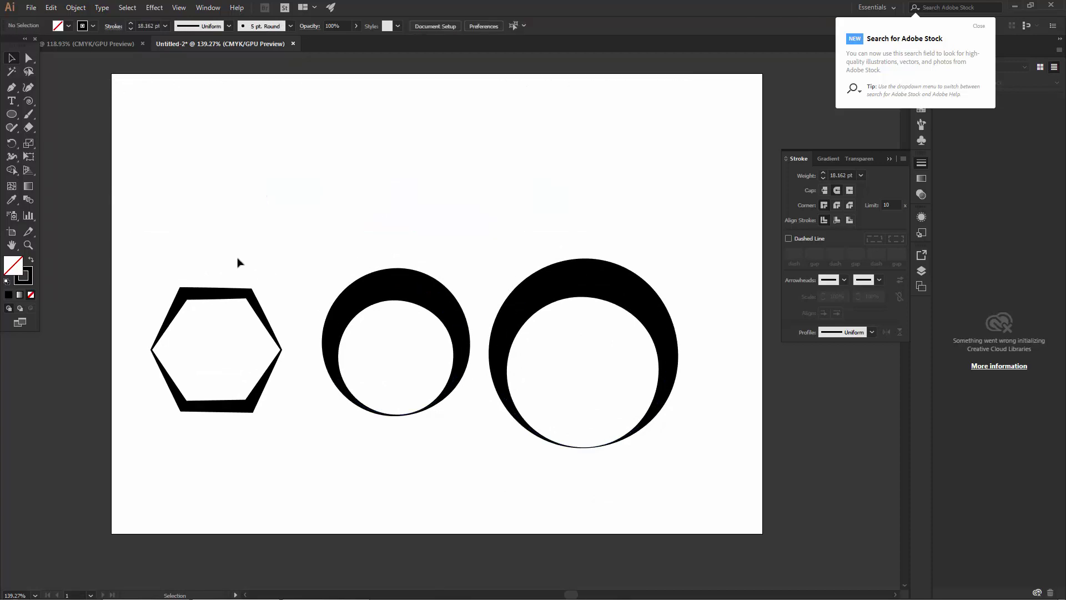
{"action": "left_click_drag", "start_coordinate": [238, 262], "coordinate": [407, 364]}
{"action": "key", "text": "Delete"}
{"action": "left_click_drag", "start_coordinate": [630, 300], "coordinate": [414, 168]}
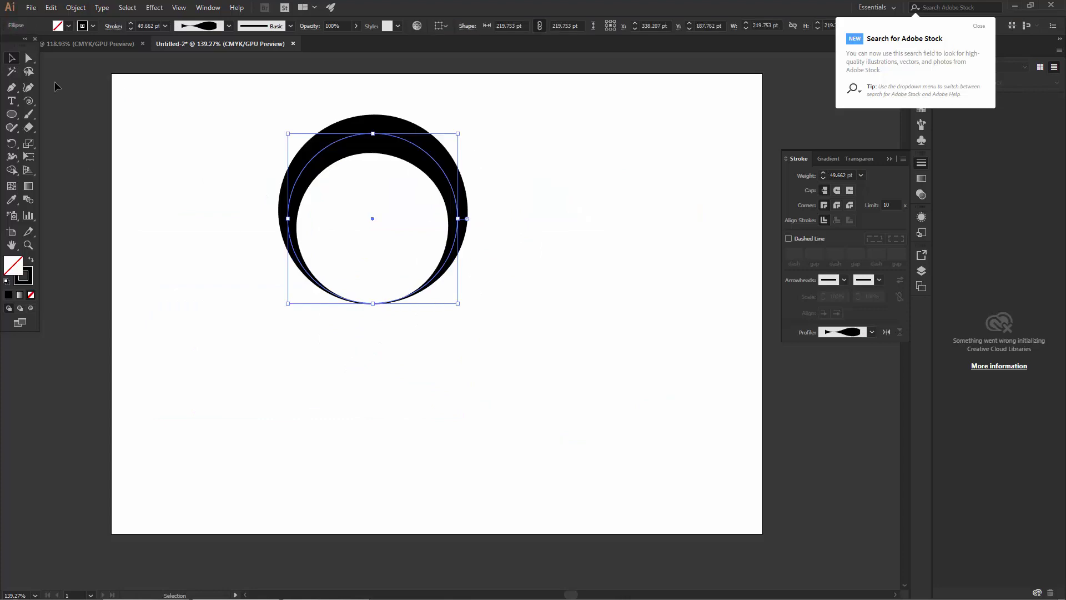
Pull the circle's bottom anchor point straight down to a Y position of about 340.6 pt, and deselect the shape.
{"action": "left_click", "coordinate": [28, 57]}
{"action": "left_click_drag", "start_coordinate": [369, 279], "coordinate": [409, 310]}
{"action": "left_click_drag", "start_coordinate": [399, 197], "coordinate": [445, 288]}
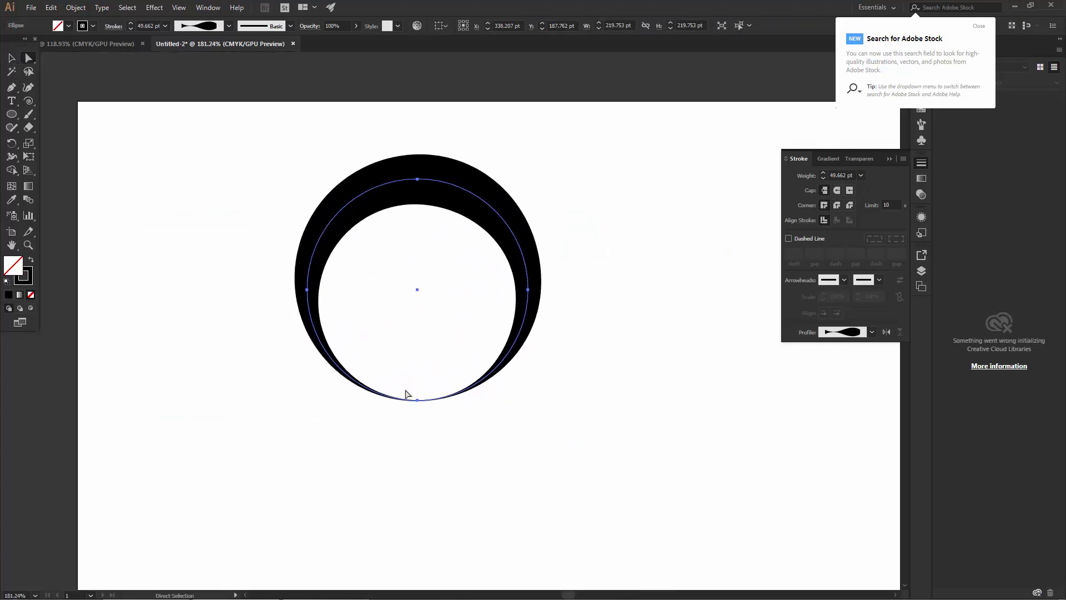
{"action": "left_click_drag", "start_coordinate": [417, 399], "coordinate": [418, 439]}
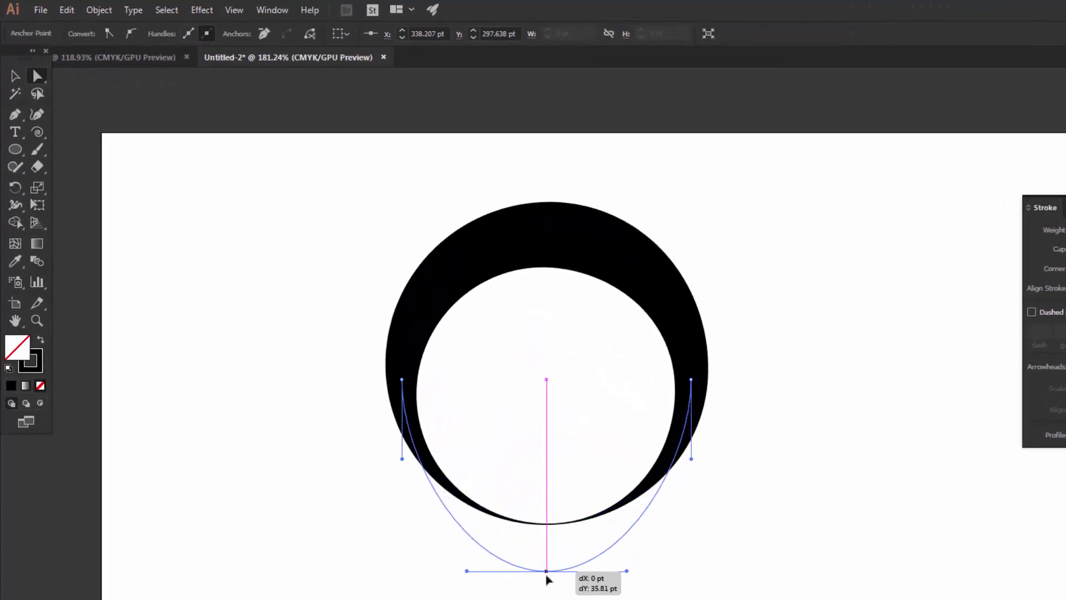
{"action": "left_click_drag", "start_coordinate": [547, 579], "coordinate": [548, 588]}
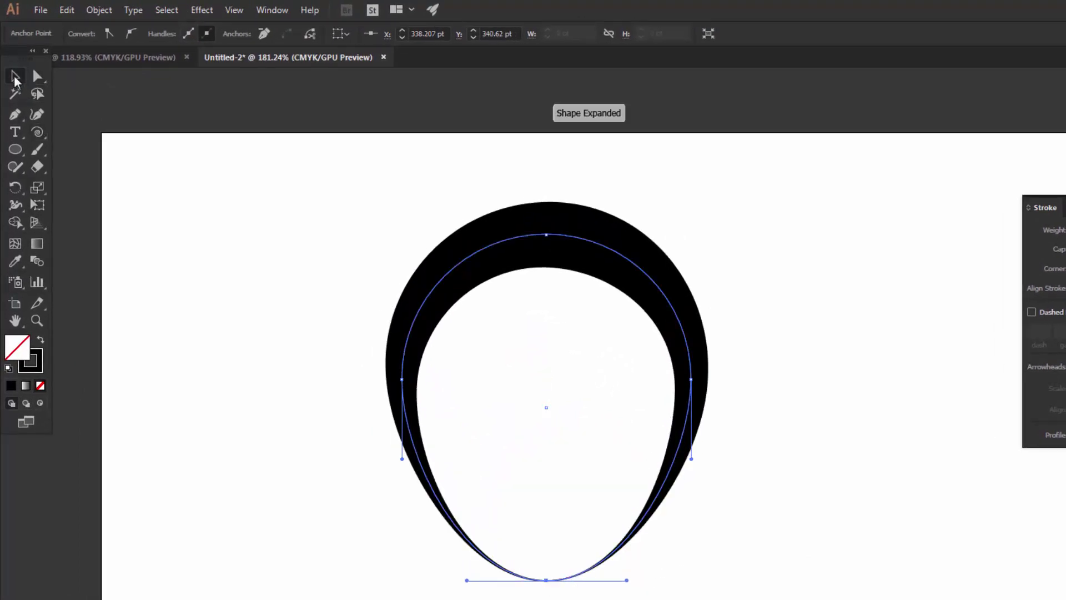
{"action": "key", "text": "ctrl+shift+a"}
Draw an ellipse about 42.5 by 32.6 pt inside the left half of the egg shape, and fill it with black.
{"action": "left_click", "coordinate": [15, 149]}
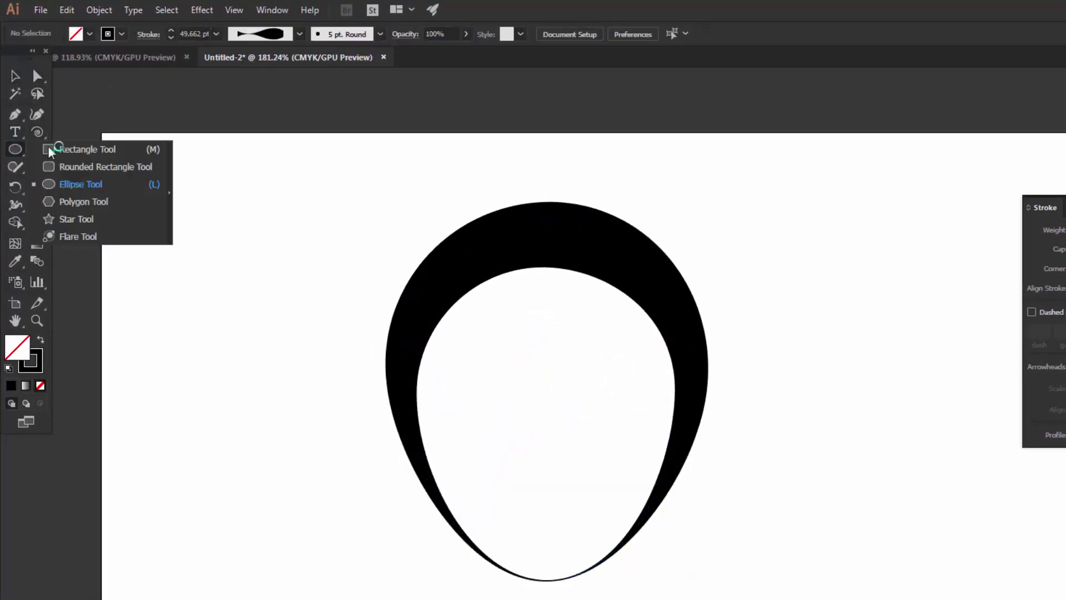
{"action": "left_click", "coordinate": [77, 183]}
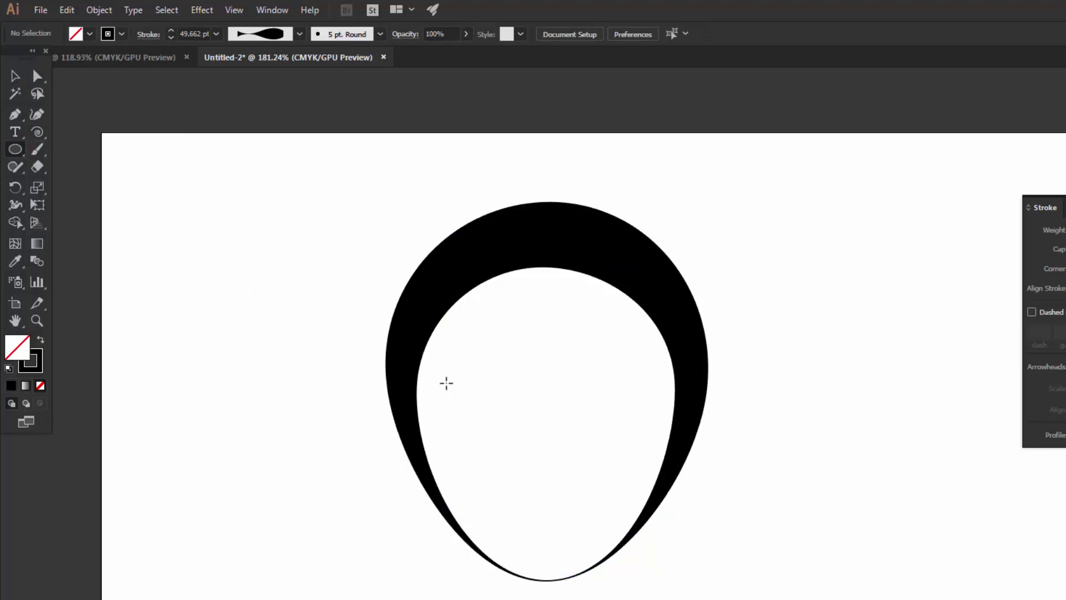
{"action": "left_click_drag", "start_coordinate": [447, 383], "coordinate": [504, 425]}
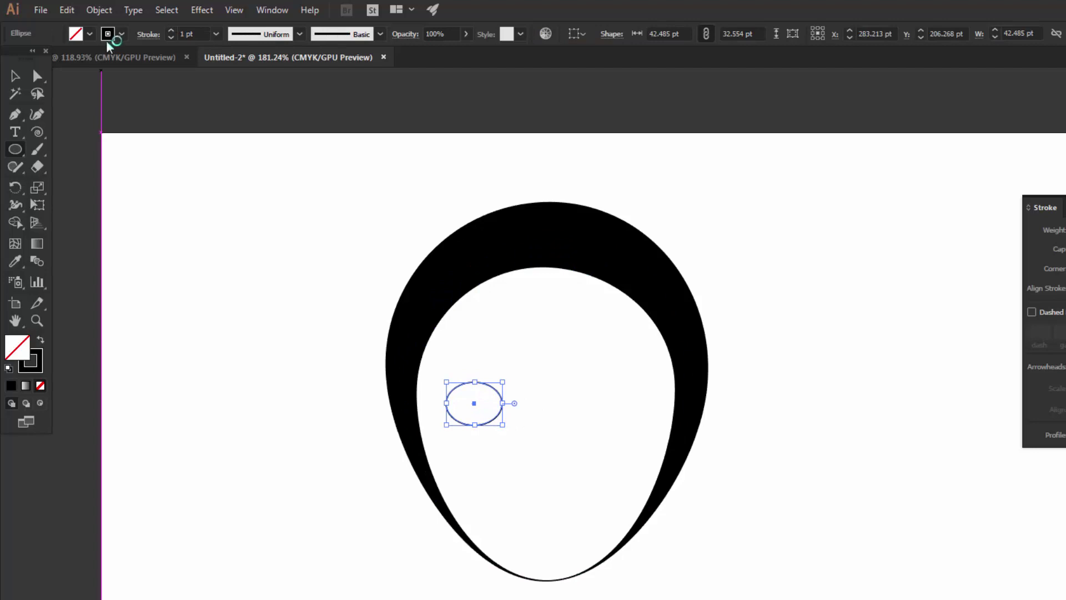
{"action": "left_click", "coordinate": [89, 34]}
{"action": "left_click", "coordinate": [40, 58]}
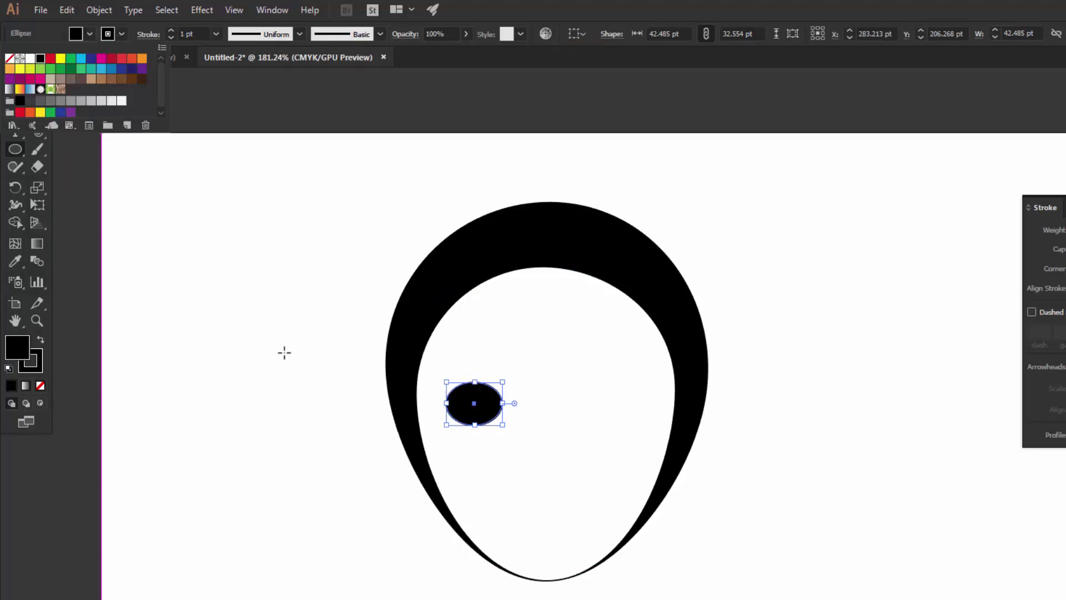
Shift the black ellipse slightly up and right to about X 288.7 pt, Y 199.1 pt.
{"action": "left_click", "coordinate": [16, 78]}
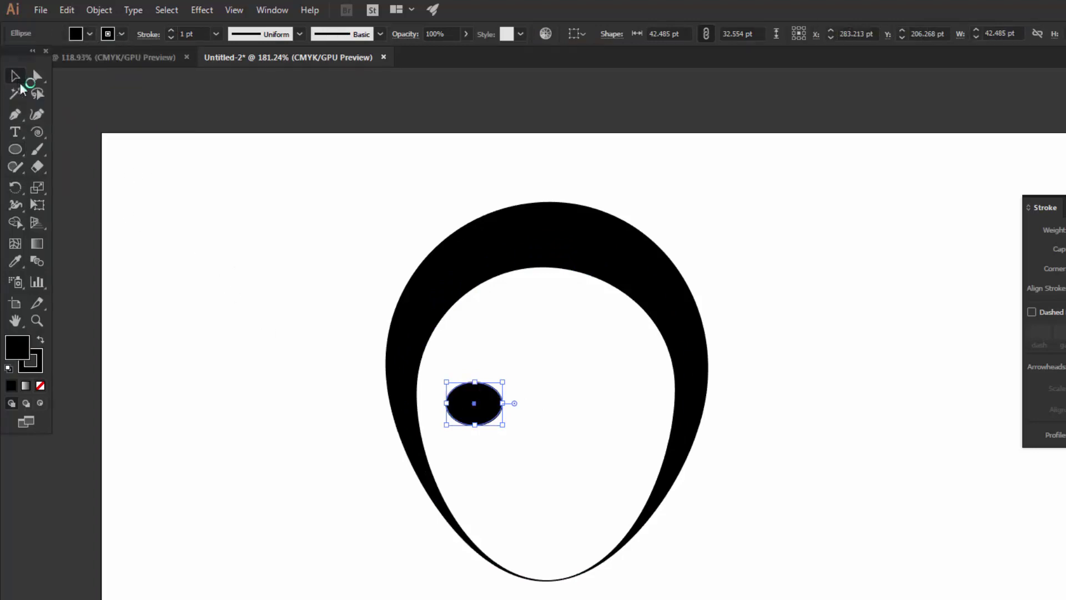
{"action": "left_click", "coordinate": [511, 460]}
{"action": "left_click", "coordinate": [476, 403]}
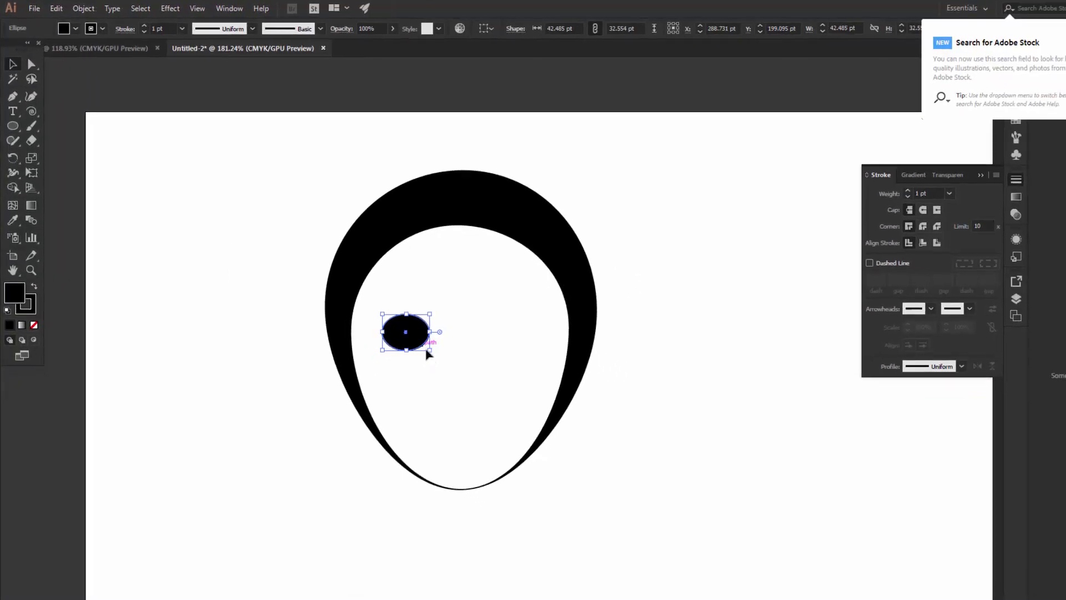
{"action": "left_click_drag", "start_coordinate": [376, 306], "coordinate": [444, 361]}
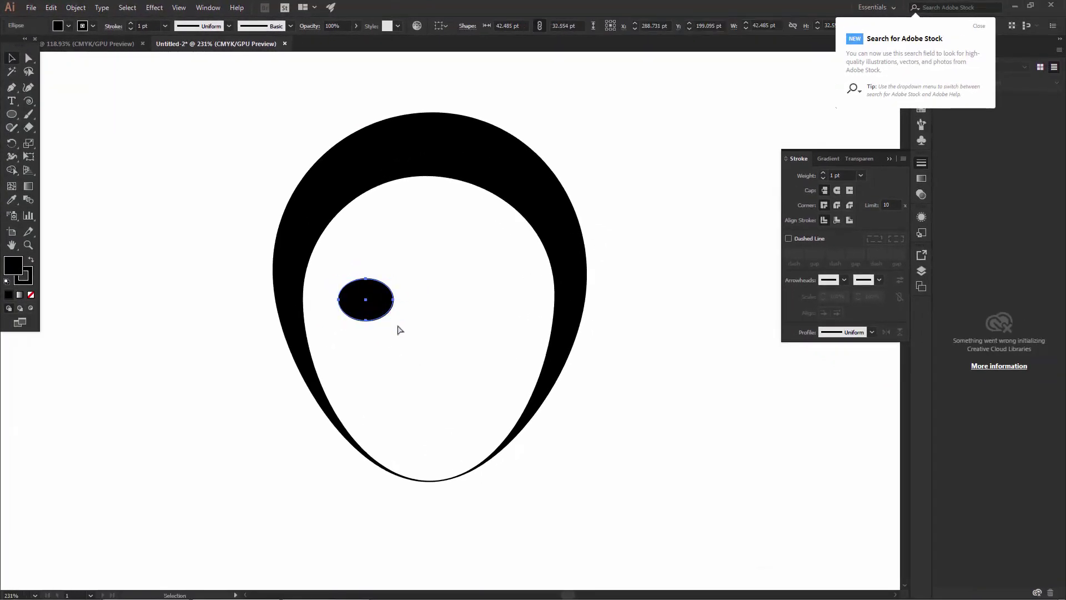
Scale a copy of the black ellipse about its centre to about 30.8 by 23.6 pt.
{"action": "left_click", "coordinate": [385, 305]}
{"action": "left_click_drag", "start_coordinate": [395, 322], "coordinate": [388, 318]}
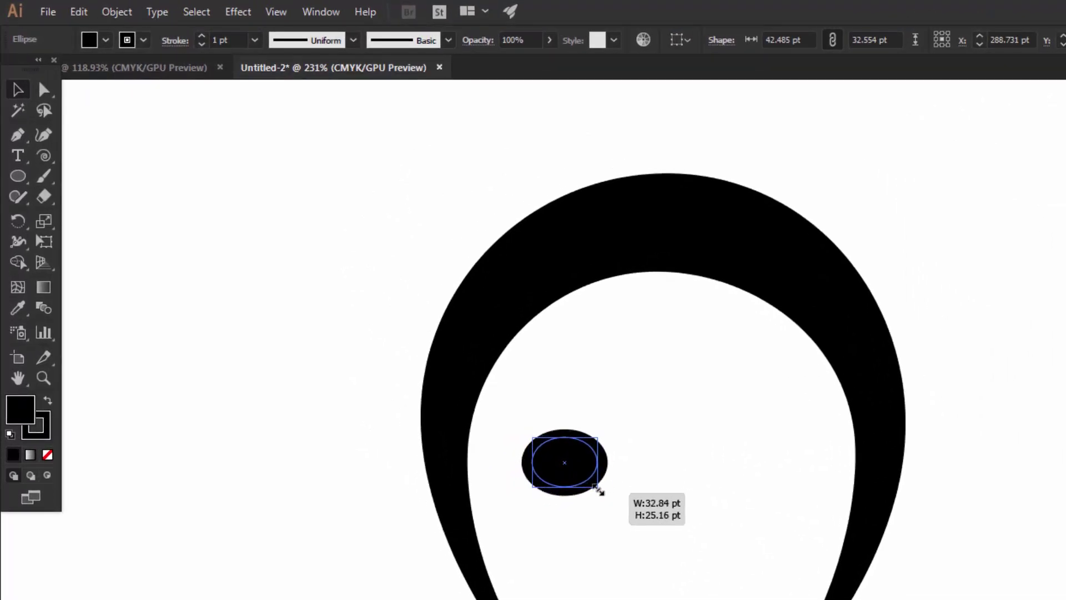
{"action": "left_click_drag", "start_coordinate": [599, 491], "coordinate": [597, 488]}
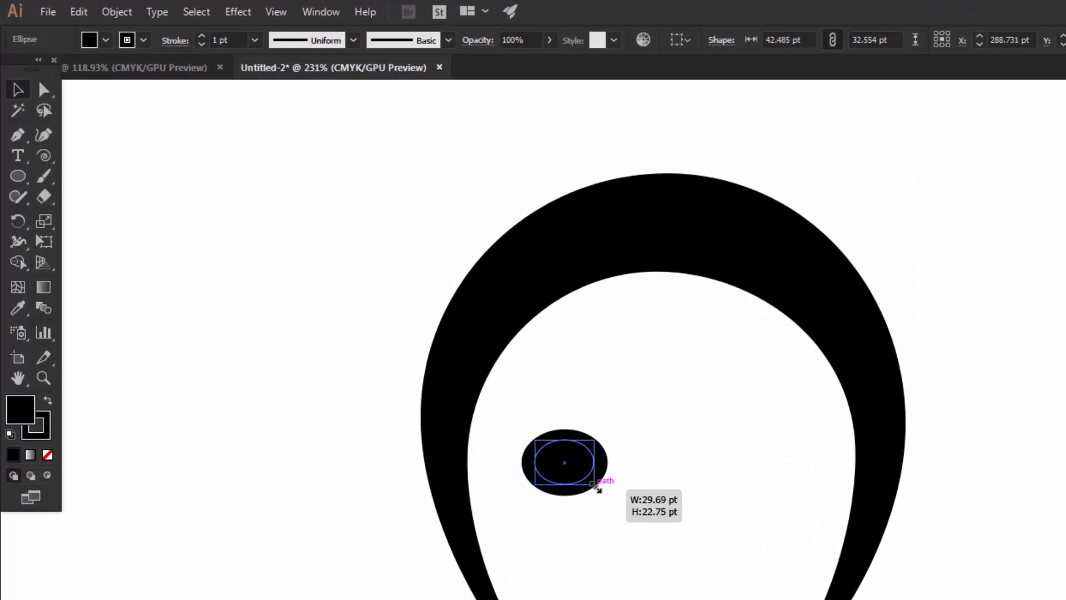
{"action": "left_click_drag", "start_coordinate": [597, 489], "coordinate": [626, 559]}
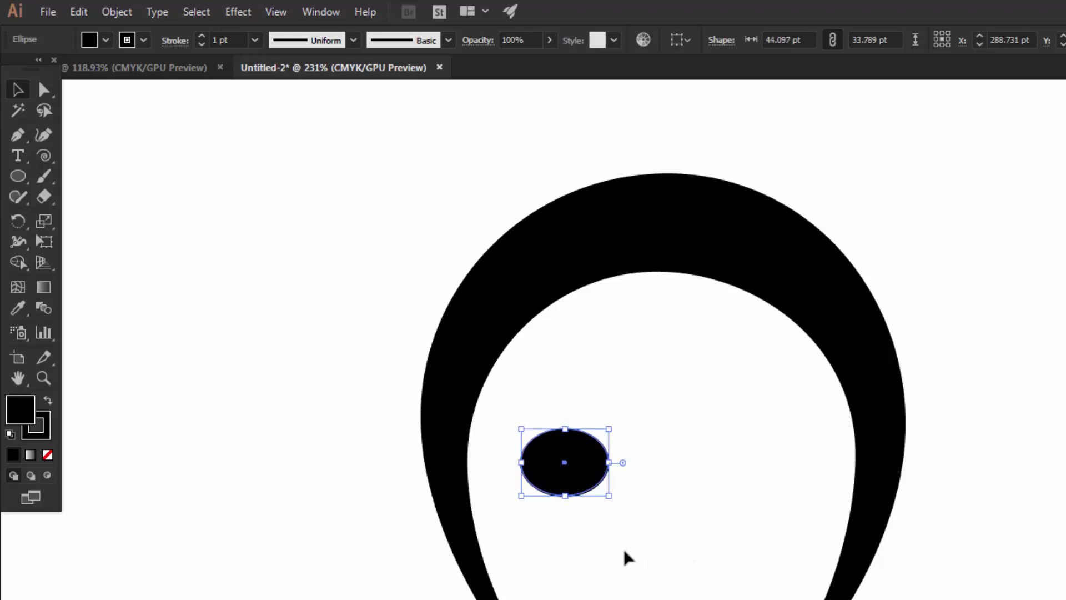
{"action": "mouse_move", "coordinate": [610, 499]}
{"action": "left_mouse_down"}
{"action": "mouse_move", "coordinate": [603, 488]}
{"action": "mouse_move", "coordinate": [607, 507]}
{"action": "left_mouse_up"}
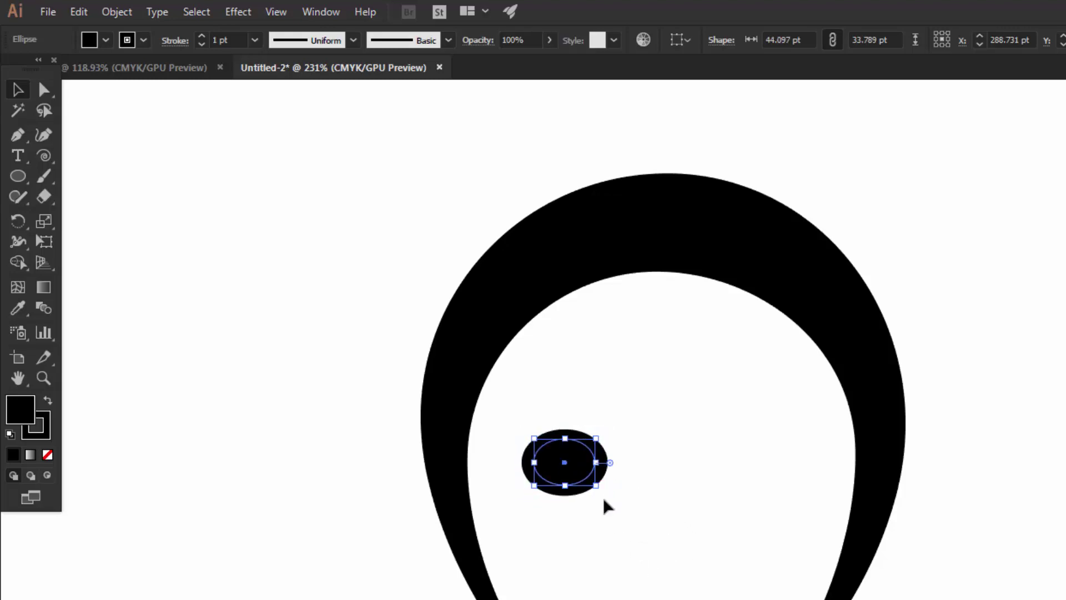
Fill the smaller inner ellipse with white.
{"action": "left_click", "coordinate": [104, 41]}
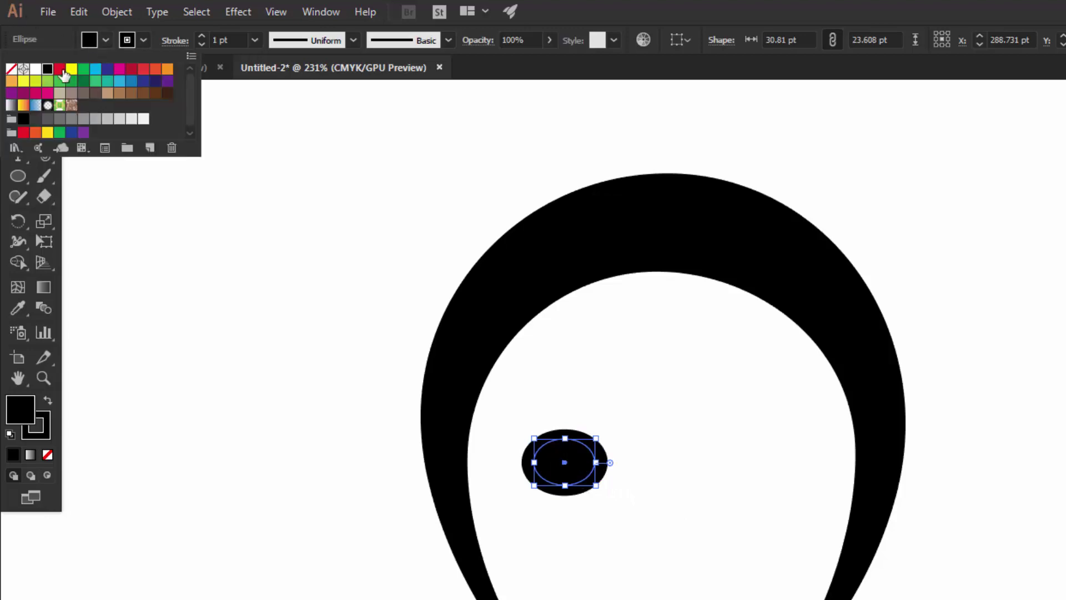
{"action": "left_click", "coordinate": [38, 71]}
{"action": "left_click", "coordinate": [320, 394]}
{"action": "left_click", "coordinate": [19, 95]}
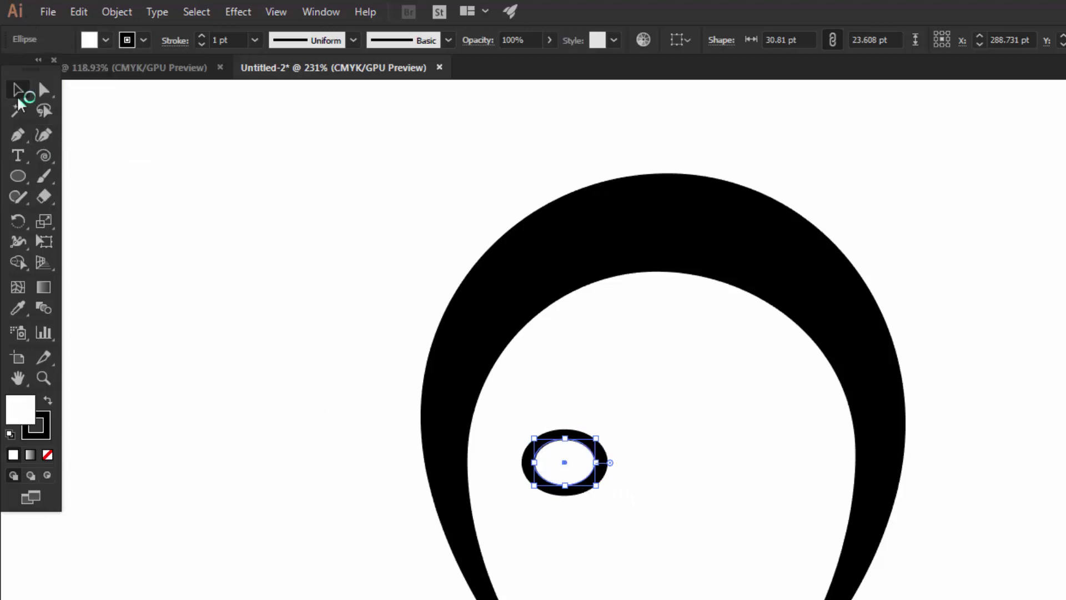
Shrink the white ellipse about its centre to about 16.1 by 12.4 pt, and deselect it.
{"action": "left_click", "coordinate": [241, 248]}
{"action": "scroll", "coordinate": [529, 479], "scroll_direction": "up", "scroll_amount": 2}
{"action": "left_click", "coordinate": [590, 467]}
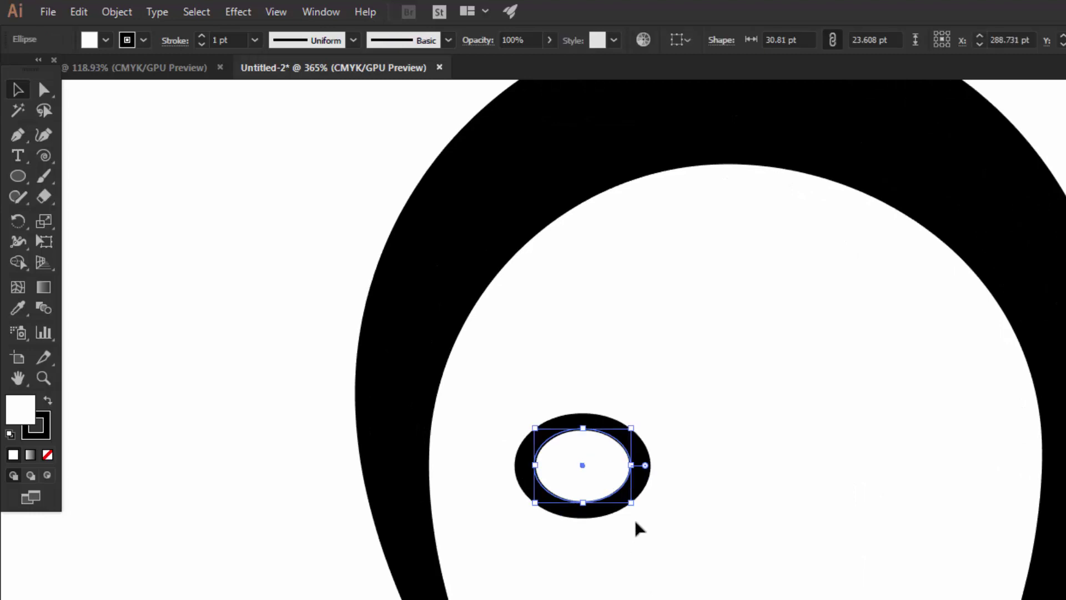
{"action": "left_click_drag", "start_coordinate": [630, 502], "coordinate": [716, 598]}
{"action": "left_click", "coordinate": [625, 498]}
{"action": "left_click", "coordinate": [605, 477]}
{"action": "left_click", "coordinate": [977, 564]}
{"action": "left_click", "coordinate": [584, 462]}
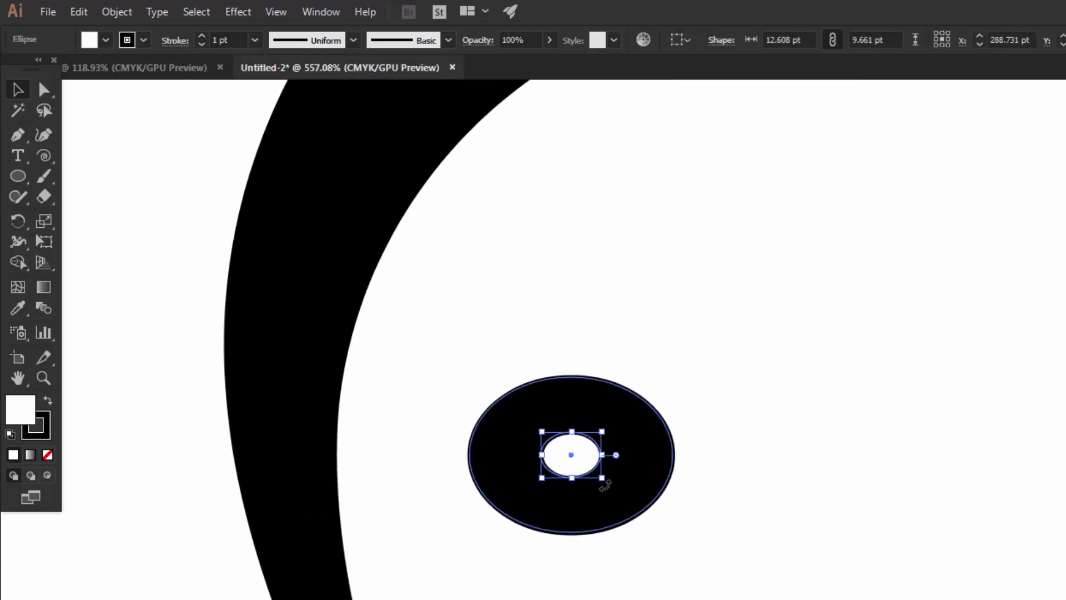
{"action": "left_click_drag", "start_coordinate": [607, 479], "coordinate": [610, 496]}
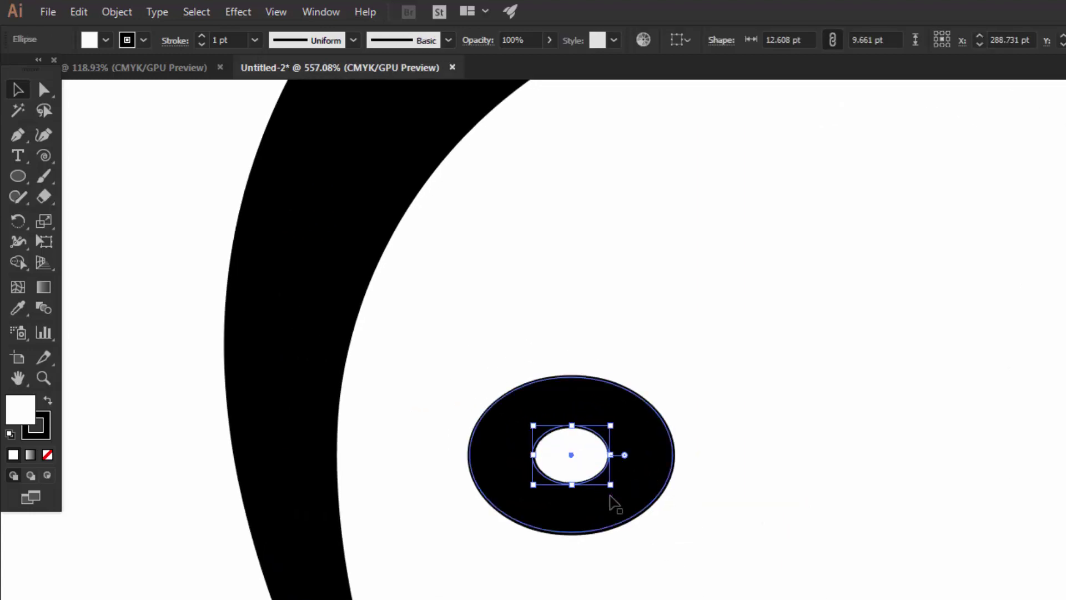
{"action": "left_click", "coordinate": [210, 585]}
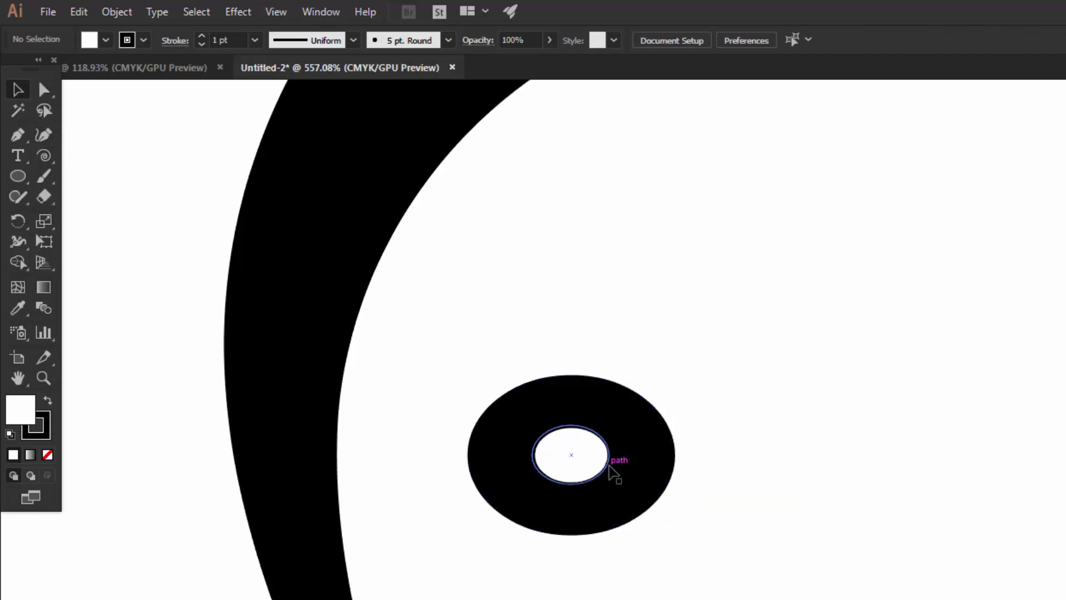
Scale a copy of the white ellipse about its centre to about 8 by 6.1 pt, fill it black as the pupil, and deselect.
{"action": "left_click", "coordinate": [612, 469]}
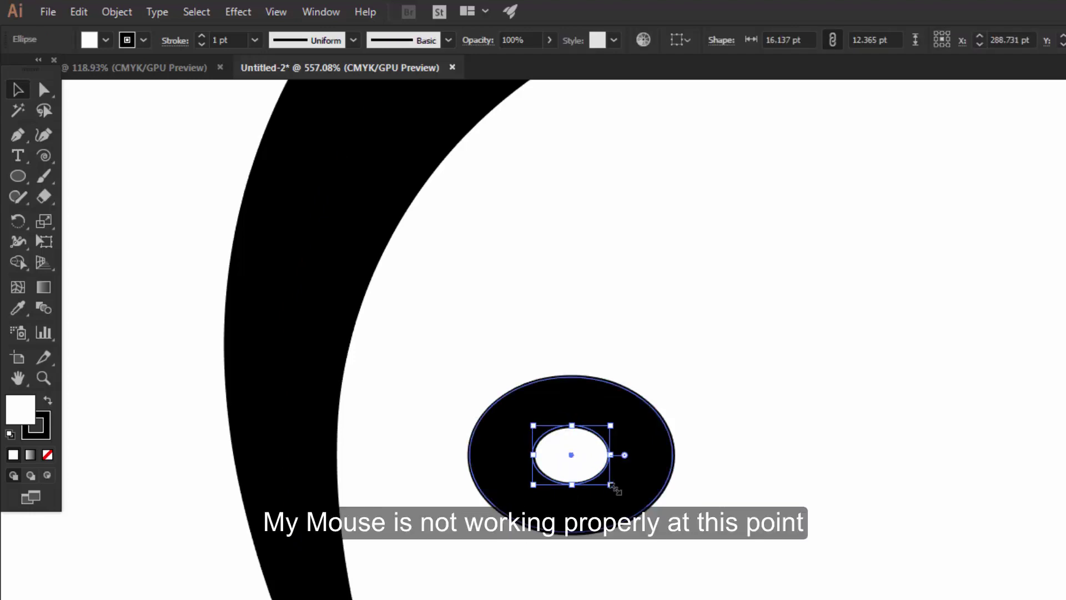
{"action": "key", "text": "alt"}
{"action": "left_click_drag", "start_coordinate": [611, 483], "coordinate": [590, 470]}
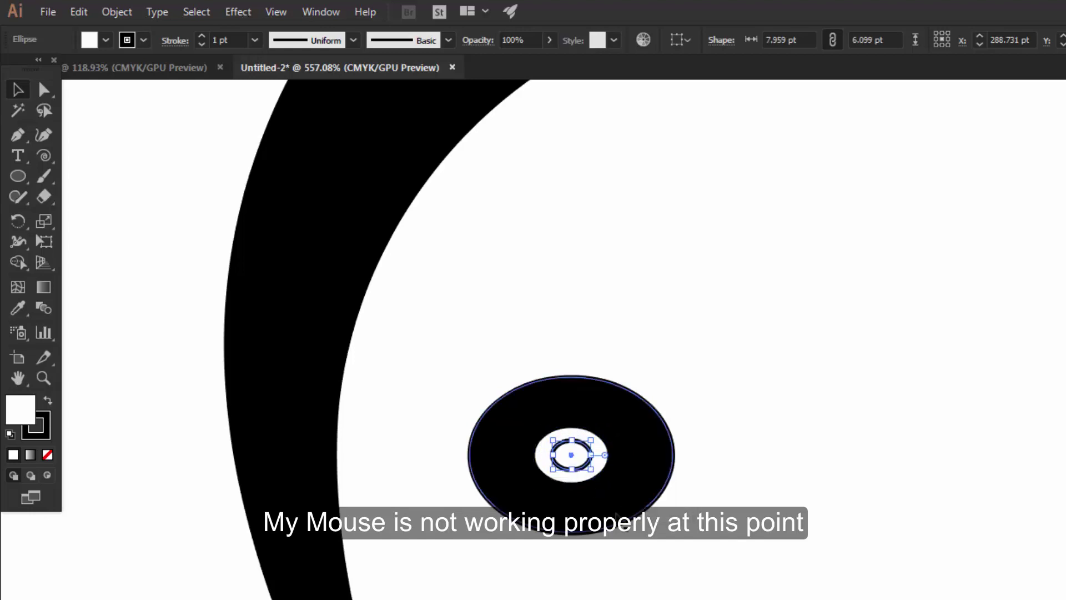
{"action": "left_click", "coordinate": [105, 41]}
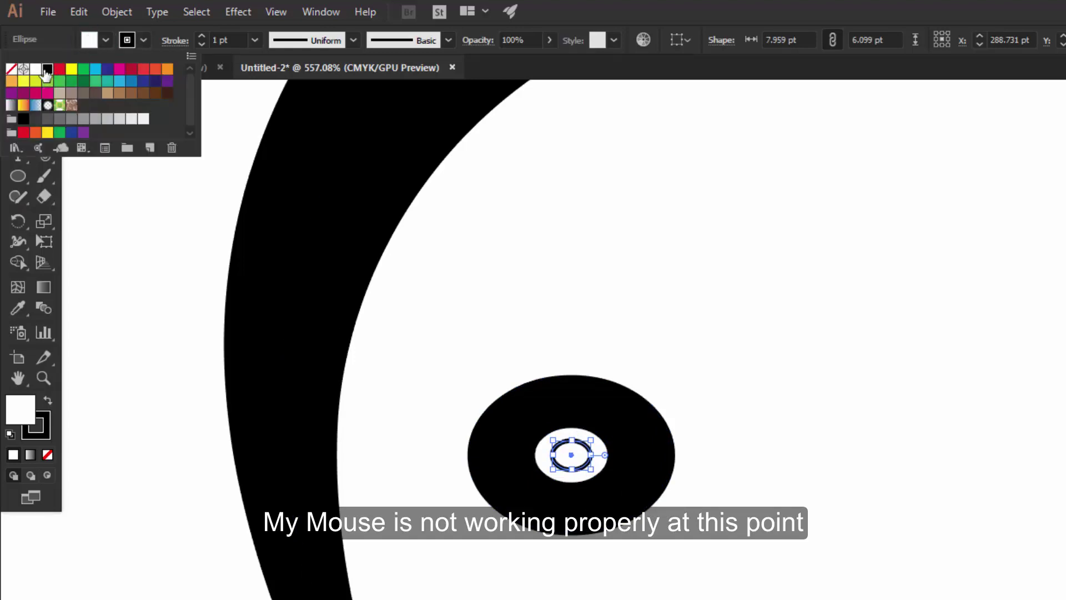
{"action": "left_click", "coordinate": [46, 70]}
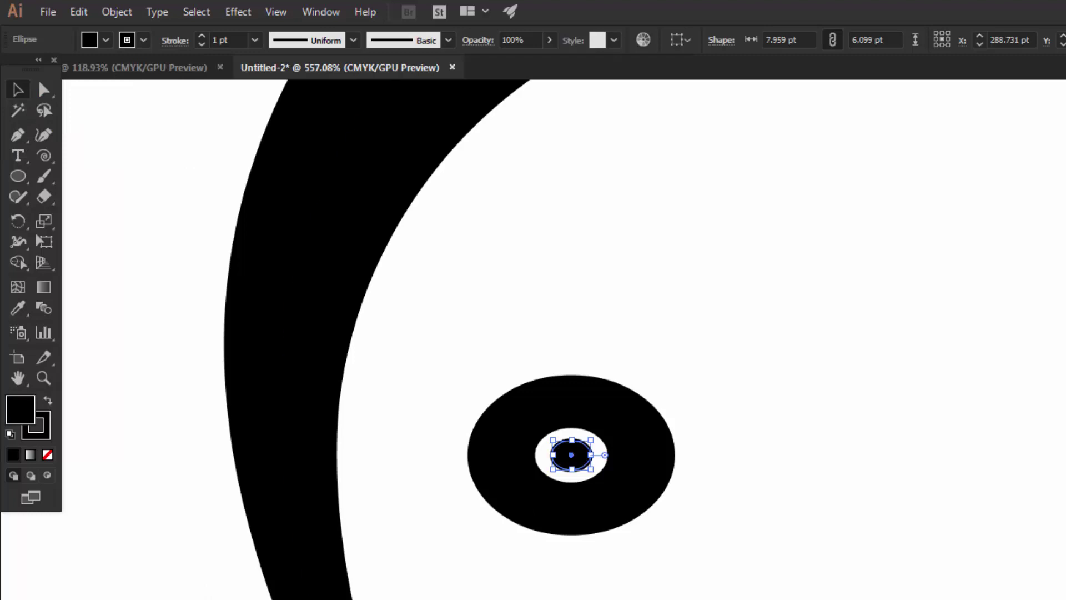
{"action": "left_click", "coordinate": [804, 502]}
With the Pen tool, draw an arched eyebrow curve about 43.3 pt wide and 8.6 pt high just above the eye.
{"action": "scroll", "coordinate": [602, 550], "scroll_direction": "down", "scroll_amount": 1}
{"action": "scroll", "coordinate": [738, 585], "scroll_direction": "down", "scroll_amount": 2}
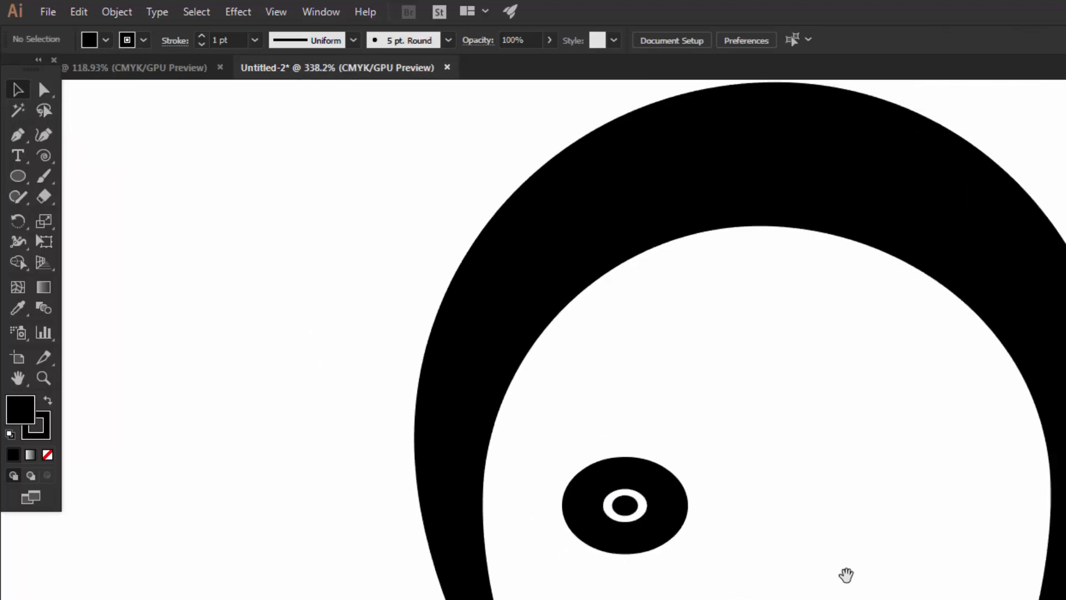
{"action": "left_click_drag", "start_coordinate": [846, 574], "coordinate": [778, 554]}
{"action": "scroll", "coordinate": [602, 376], "scroll_direction": "up", "scroll_amount": 2}
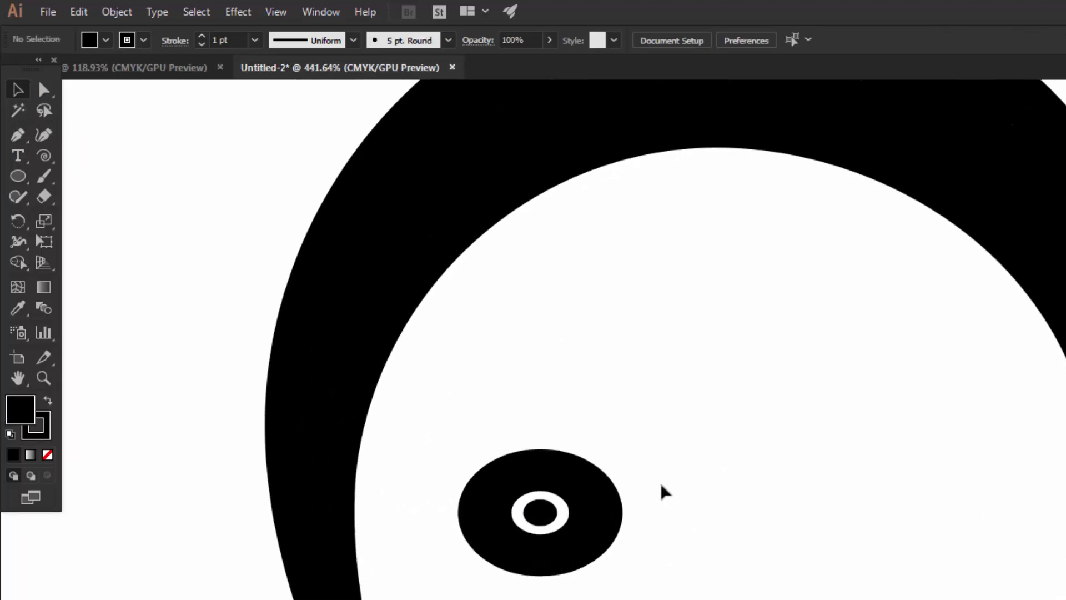
{"action": "key", "text": "p"}
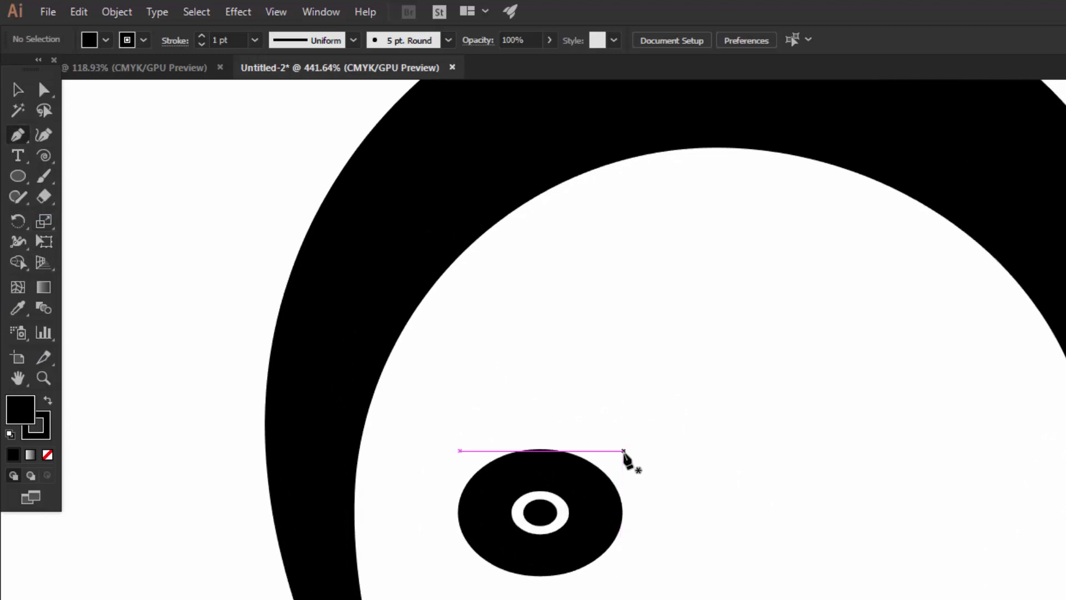
{"action": "left_click", "coordinate": [623, 450]}
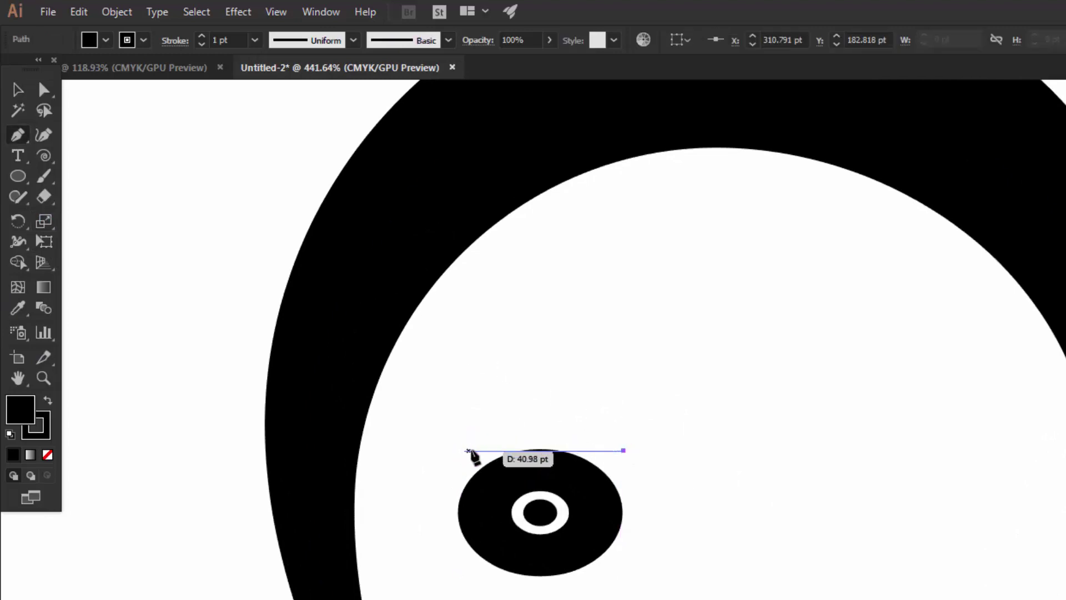
{"action": "left_click_drag", "start_coordinate": [460, 450], "coordinate": [391, 524]}
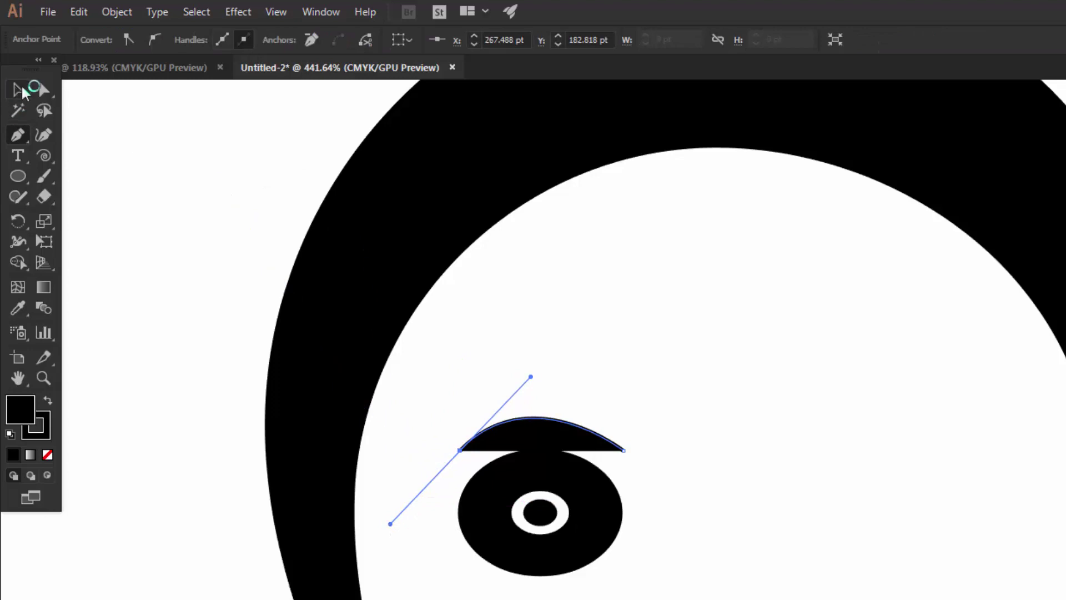
Select the eyebrow path and remove its fill, keeping only the black stroke.
{"action": "left_click", "coordinate": [17, 92]}
{"action": "left_click", "coordinate": [146, 262]}
{"action": "left_click", "coordinate": [552, 443]}
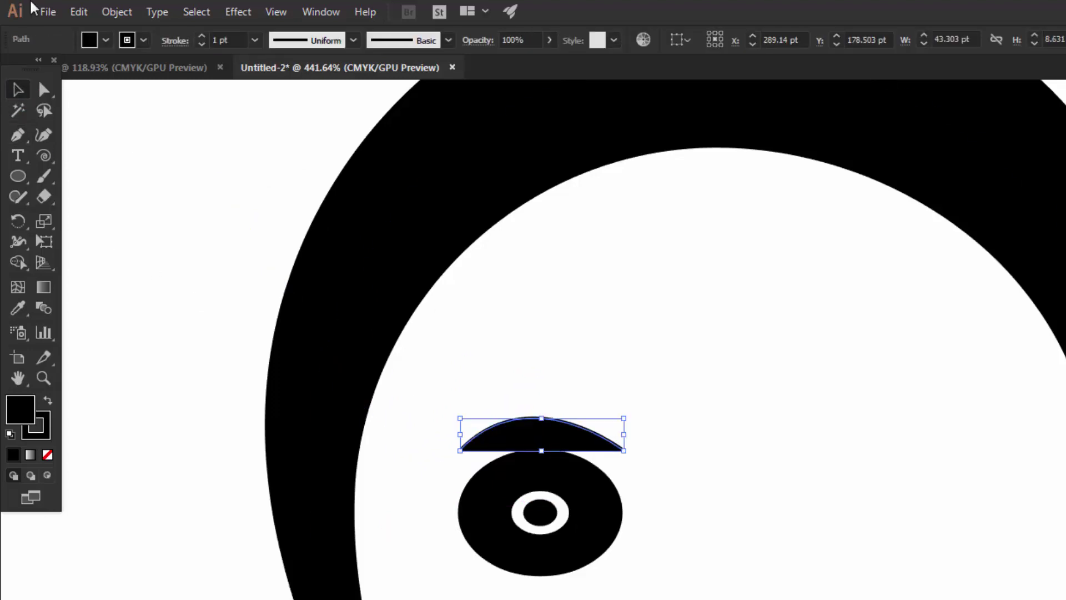
{"action": "left_click", "coordinate": [105, 40]}
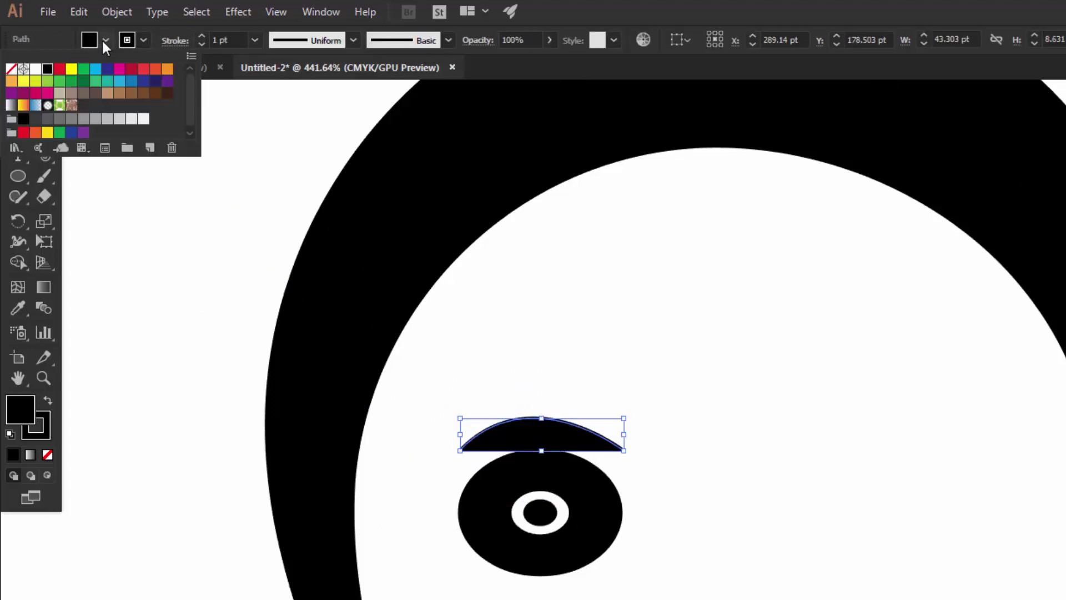
{"action": "left_click", "coordinate": [11, 69]}
{"action": "left_click", "coordinate": [232, 128]}
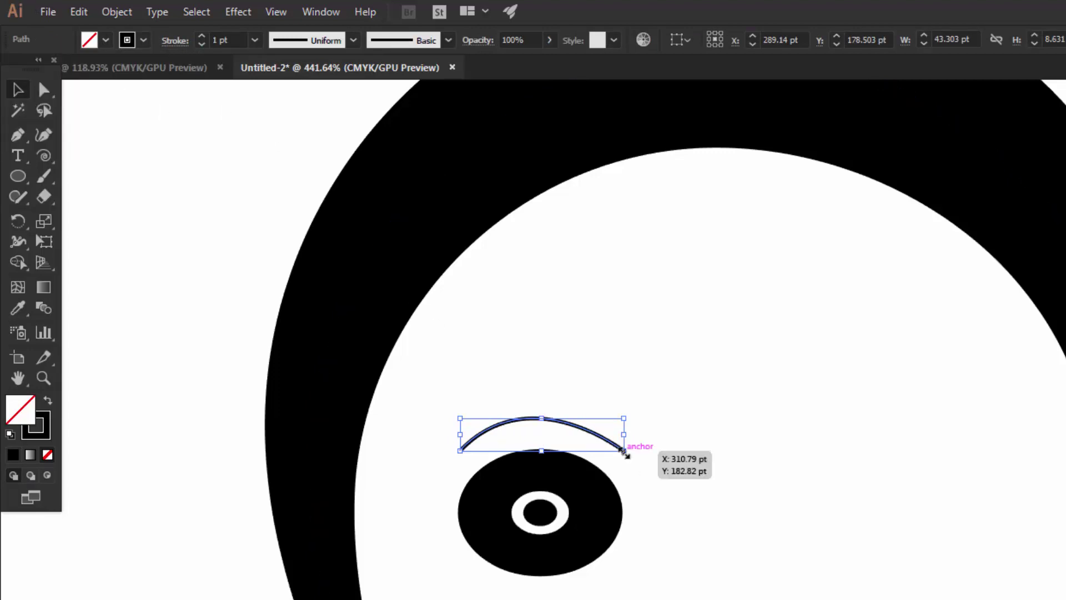
Widen the eyebrow's inner end to about 6.26 pt with the Width tool so the stroke tapers outward, and deselect it.
{"action": "left_click_drag", "start_coordinate": [222, 311], "coordinate": [261, 312]}
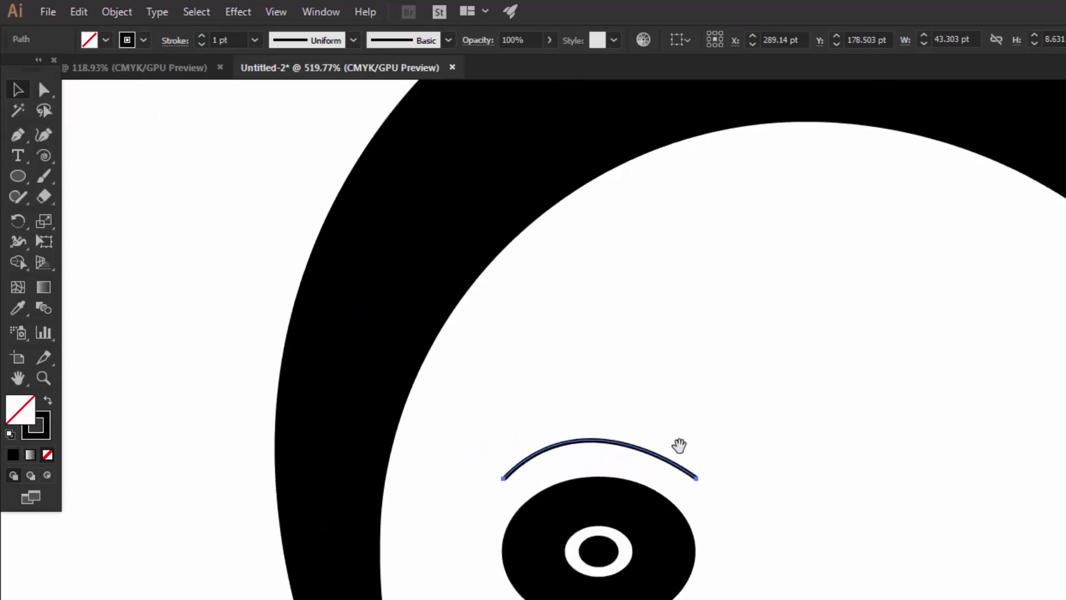
{"action": "left_click_drag", "start_coordinate": [723, 449], "coordinate": [620, 429]}
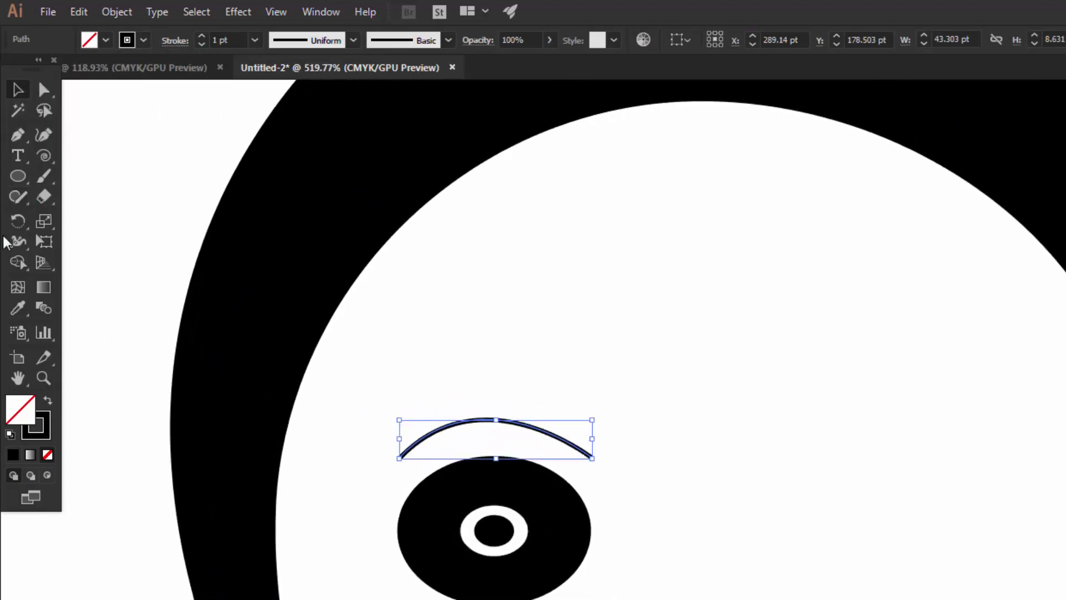
{"action": "left_click", "coordinate": [509, 435]}
{"action": "left_click", "coordinate": [505, 421]}
{"action": "left_click", "coordinate": [19, 243]}
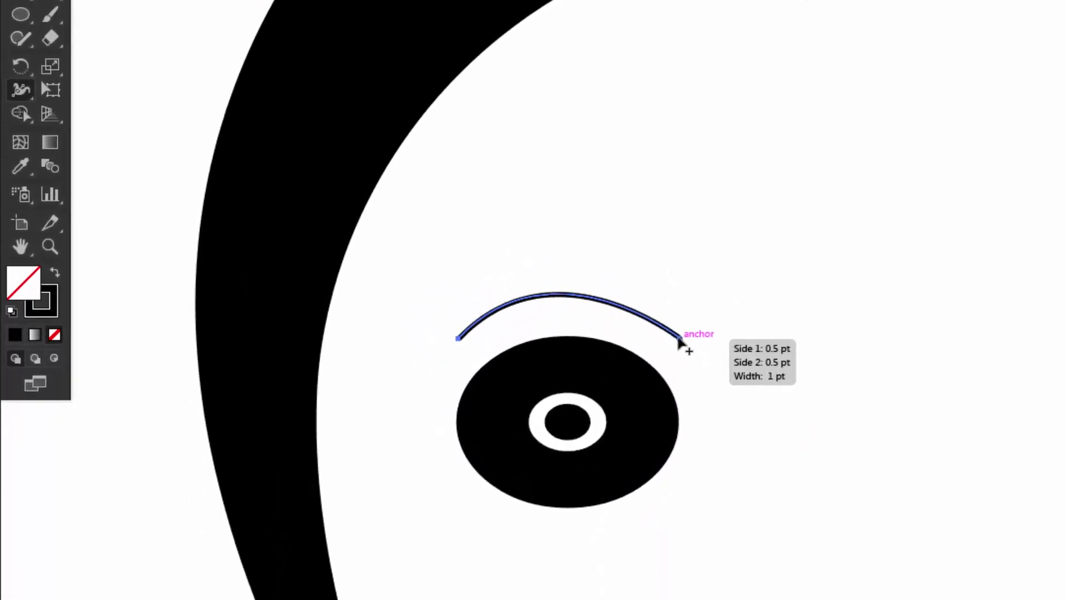
{"action": "left_click_drag", "start_coordinate": [681, 337], "coordinate": [759, 419]}
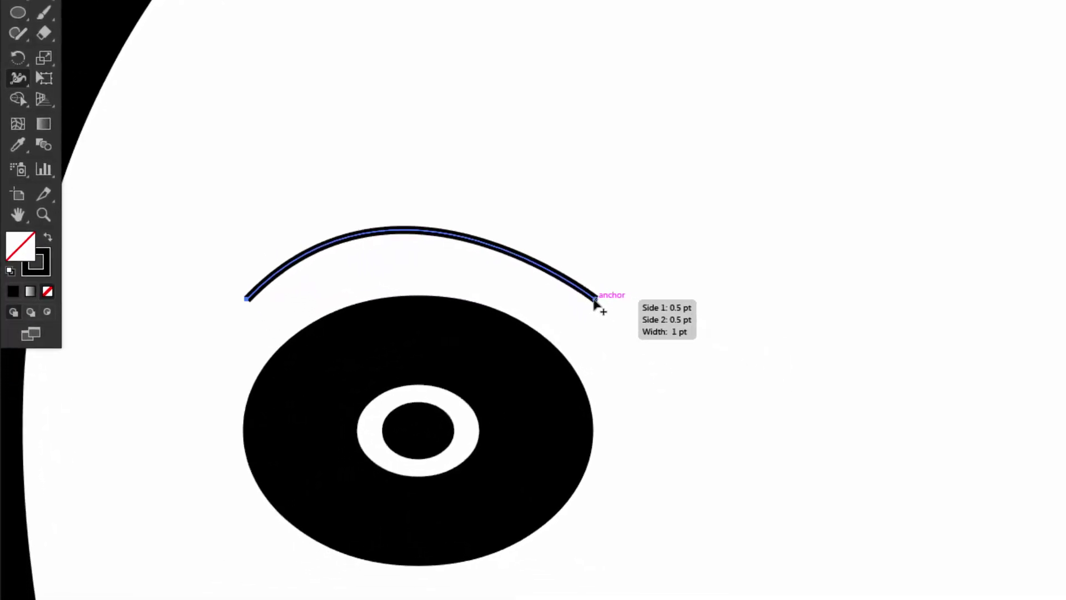
{"action": "left_click_drag", "start_coordinate": [594, 302], "coordinate": [583, 320]}
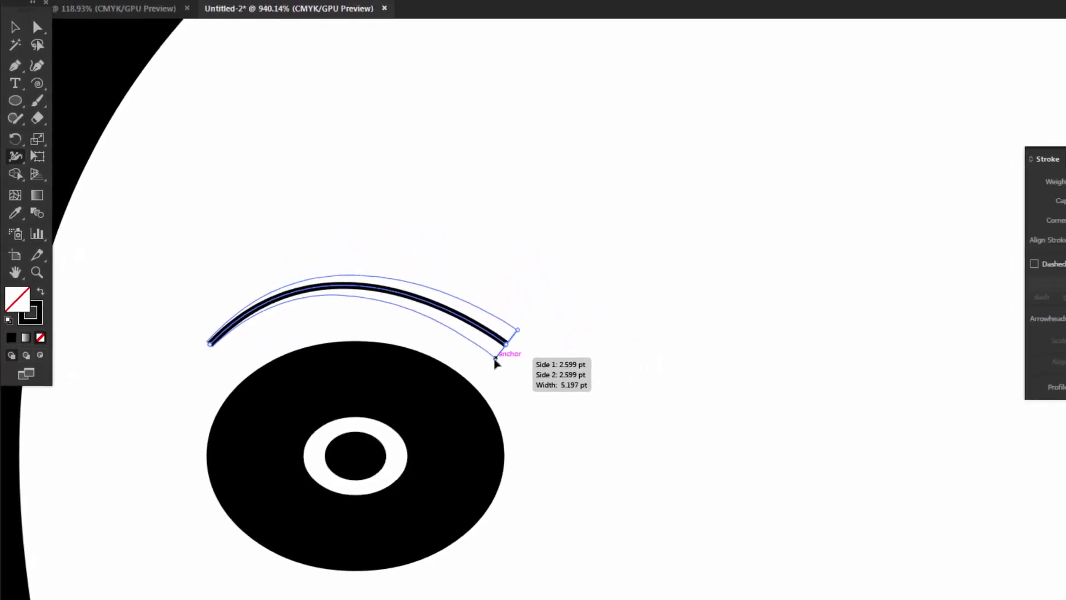
{"action": "left_click_drag", "start_coordinate": [496, 362], "coordinate": [506, 364]}
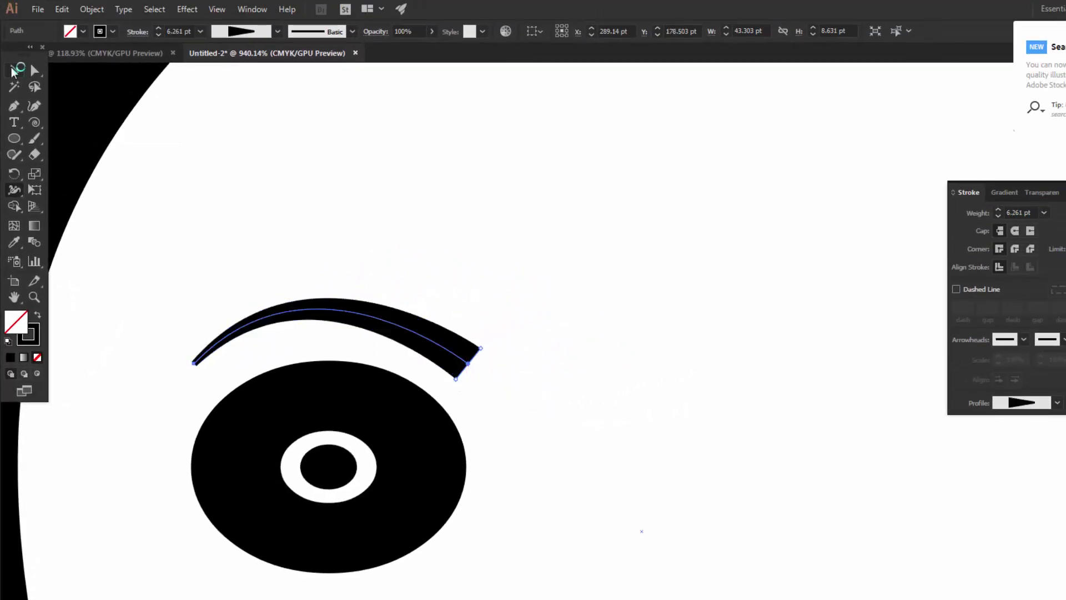
{"action": "left_click", "coordinate": [12, 71]}
{"action": "left_click", "coordinate": [578, 405]}
Apply a Round Cap to the eyebrow stroke and deselect it.
{"action": "left_click_drag", "start_coordinate": [588, 409], "coordinate": [497, 347]}
{"action": "left_click_drag", "start_coordinate": [599, 429], "coordinate": [620, 514]}
{"action": "left_click_drag", "start_coordinate": [627, 451], "coordinate": [541, 394]}
{"action": "left_click_drag", "start_coordinate": [637, 428], "coordinate": [519, 394]}
{"action": "left_click_drag", "start_coordinate": [562, 423], "coordinate": [581, 439]}
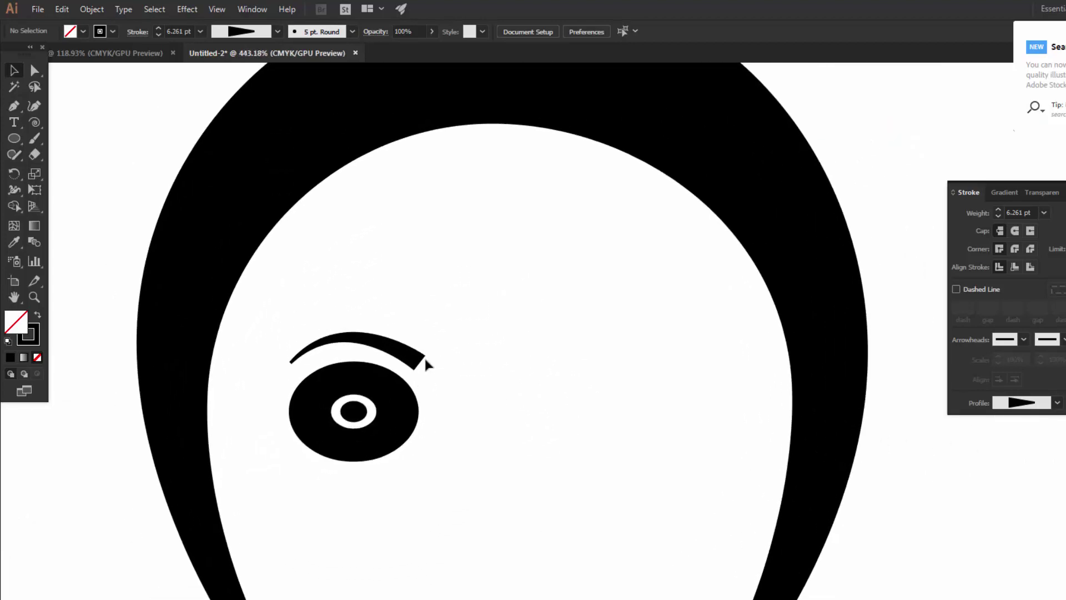
{"action": "left_click", "coordinate": [421, 360]}
{"action": "left_click_drag", "start_coordinate": [391, 347], "coordinate": [470, 391]}
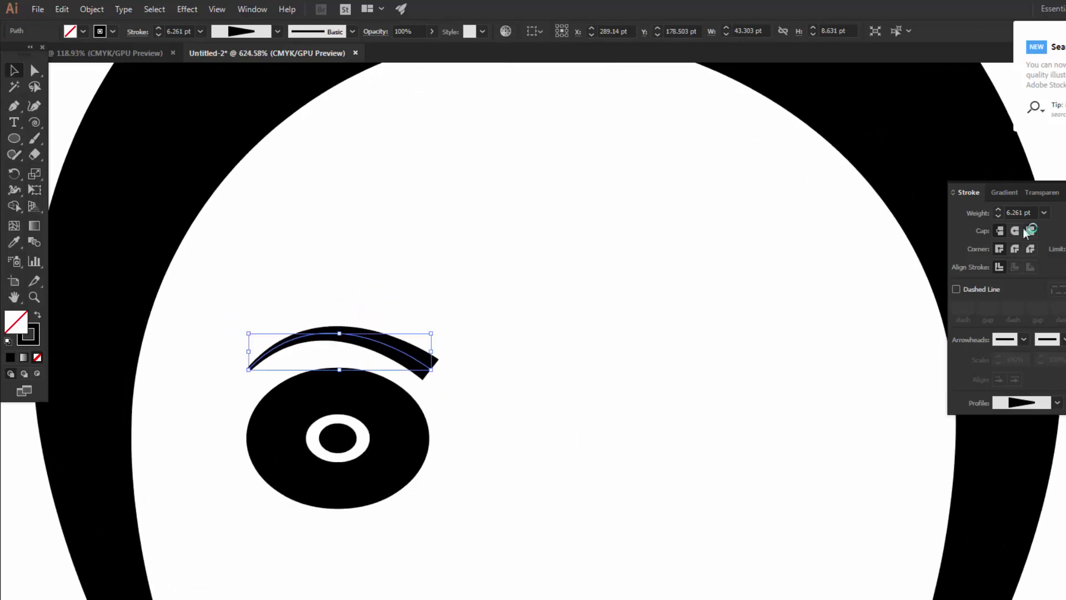
{"action": "left_click", "coordinate": [435, 379]}
{"action": "left_click", "coordinate": [431, 369]}
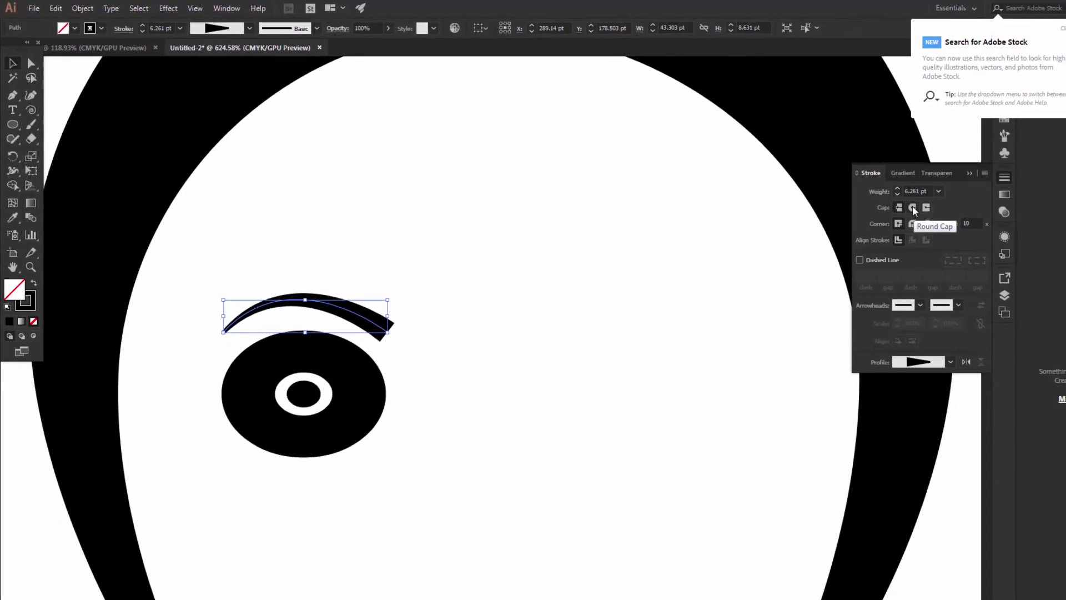
{"action": "left_click", "coordinate": [912, 208]}
{"action": "left_click", "coordinate": [538, 447]}
Select the eyebrow together with all three eye ellipses and group them.
{"action": "left_click_drag", "start_coordinate": [538, 448], "coordinate": [411, 368]}
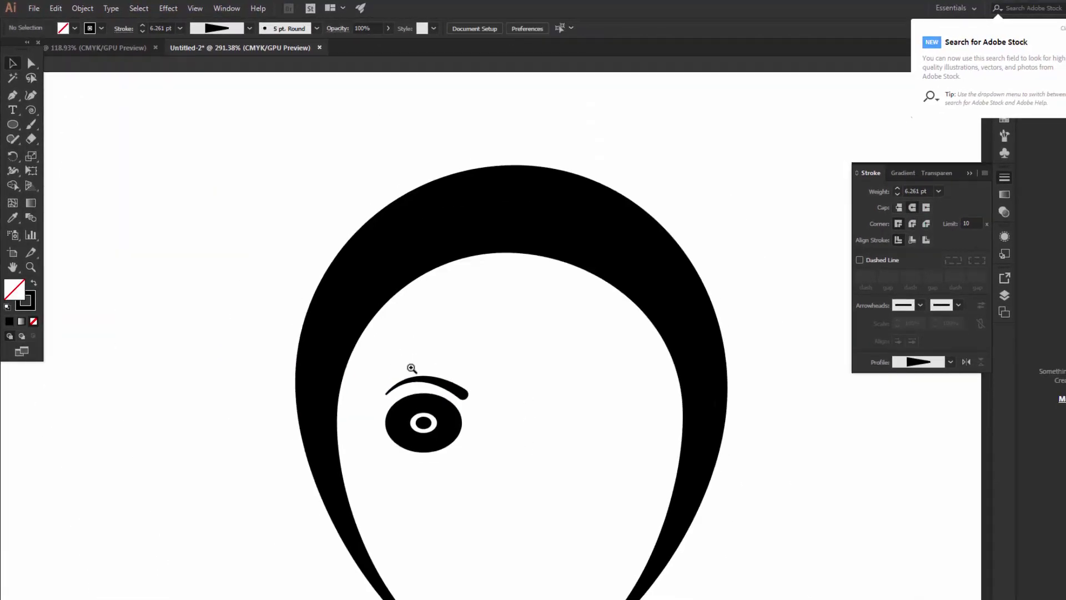
{"action": "left_click_drag", "start_coordinate": [433, 402], "coordinate": [514, 425]}
{"action": "left_click_drag", "start_coordinate": [520, 357], "coordinate": [367, 482]}
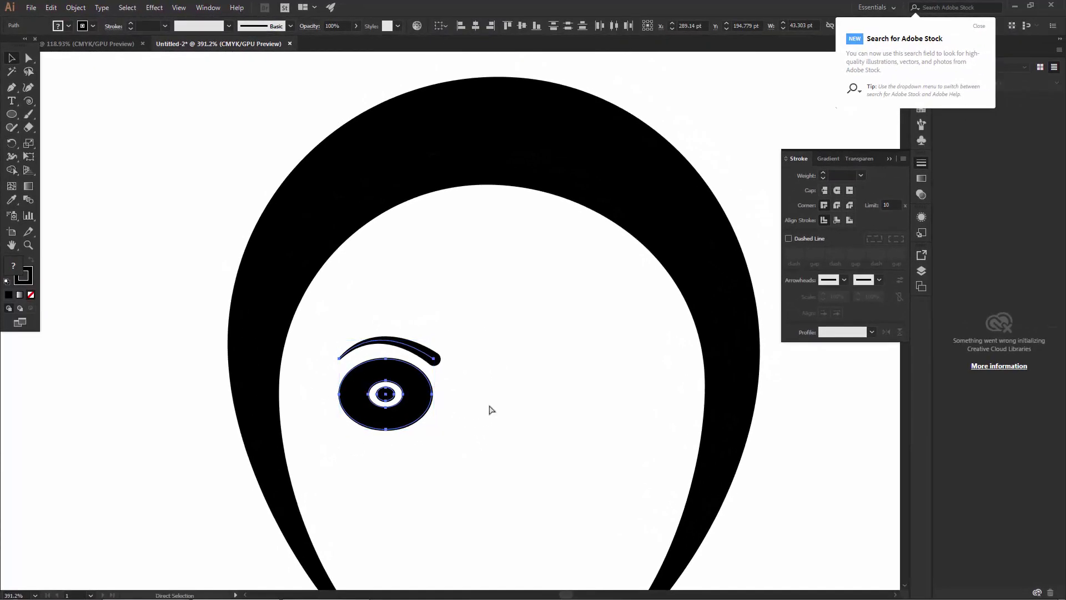
{"action": "right_click", "coordinate": [422, 389]}
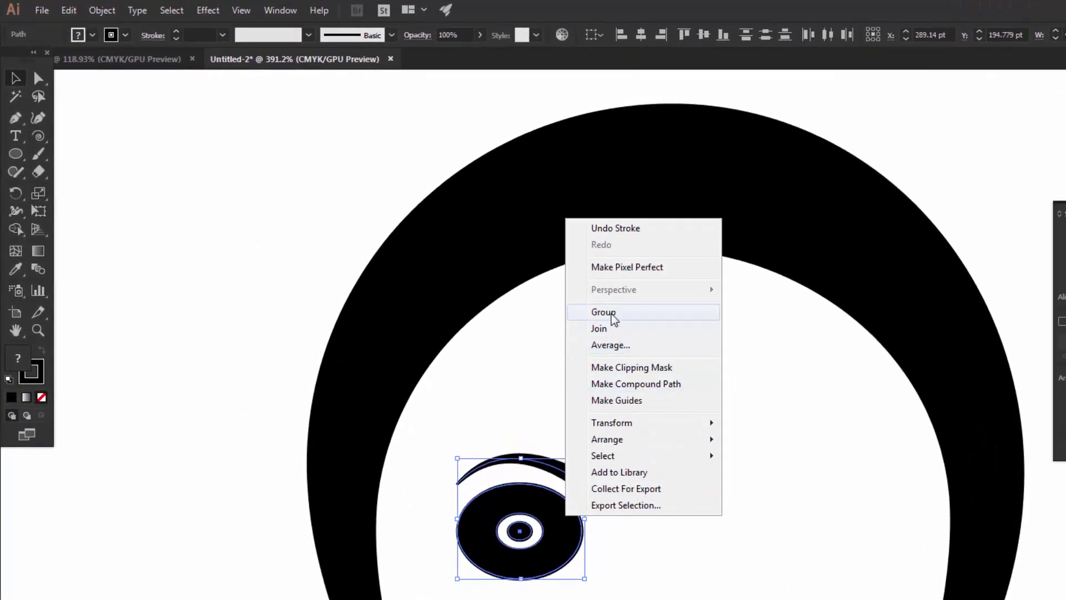
{"action": "left_click", "coordinate": [461, 239]}
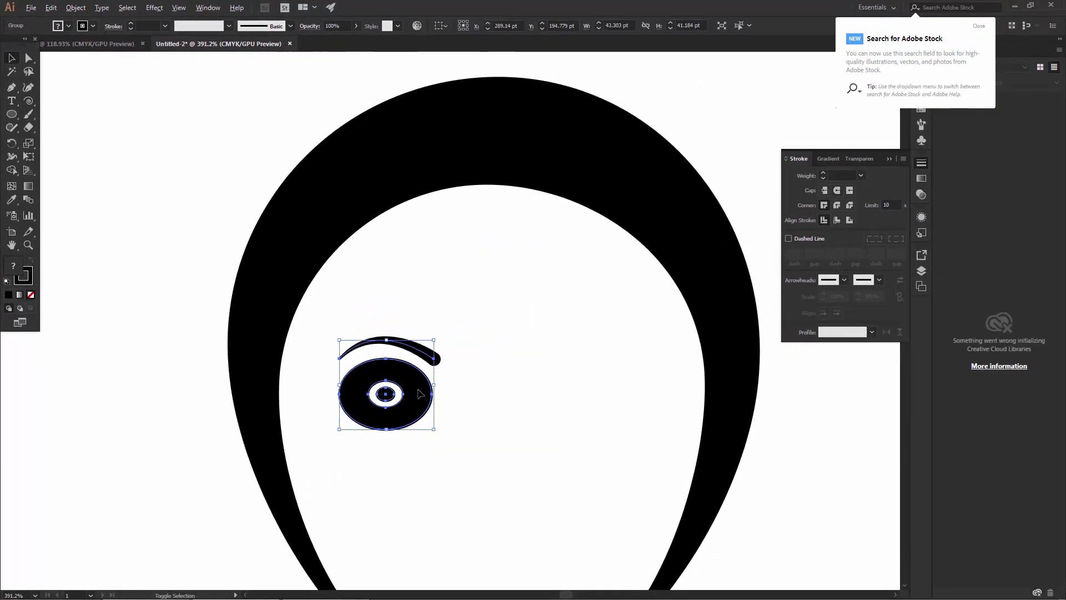
Duplicate the grouped eye and eyebrow about 88 pt horizontally to the other side of the face, and deselect the copy.
{"action": "left_click", "coordinate": [440, 393]}
{"action": "left_click_drag", "start_coordinate": [434, 392], "coordinate": [617, 391]}
{"action": "left_click", "coordinate": [711, 443]}
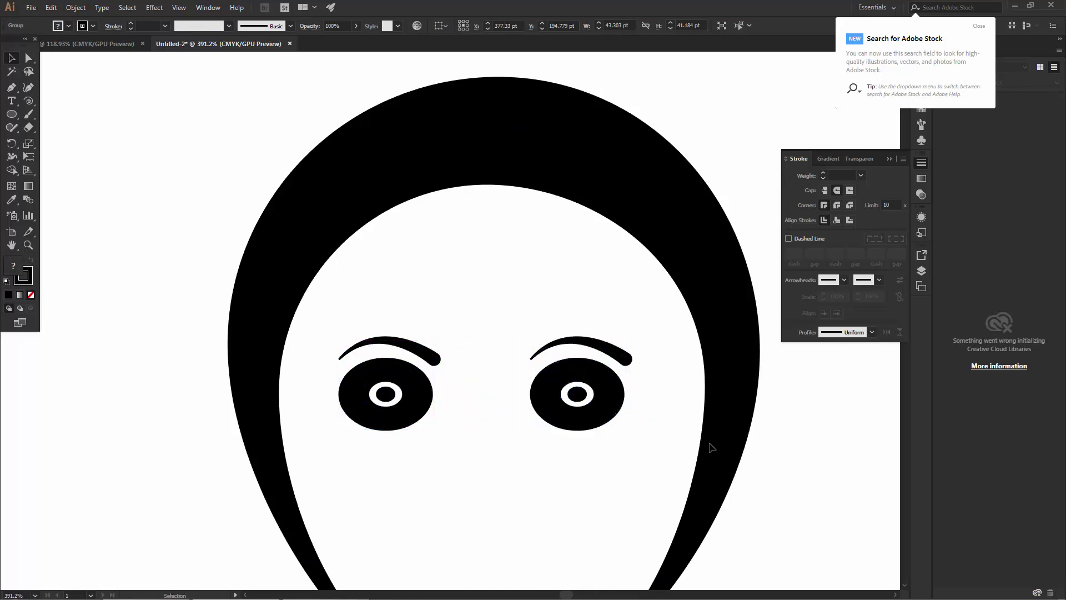
Reflect the copied eye group across the vertical axis so its eyebrow mirrors the original, and deselect it.
{"action": "left_click", "coordinate": [592, 384]}
{"action": "right_click", "coordinate": [596, 377]}
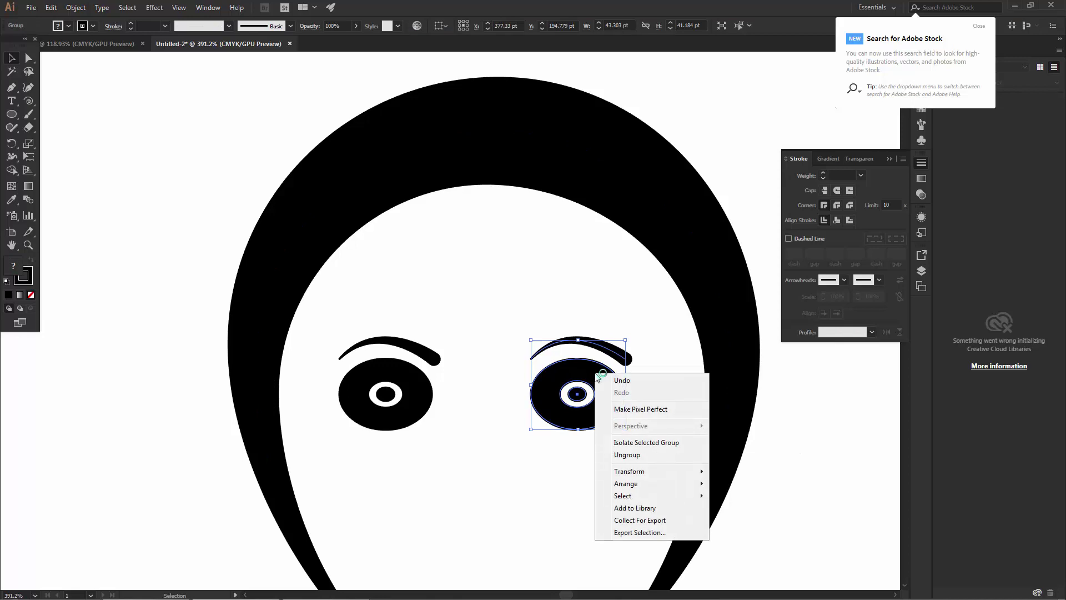
{"action": "mouse_move", "coordinate": [640, 472]}
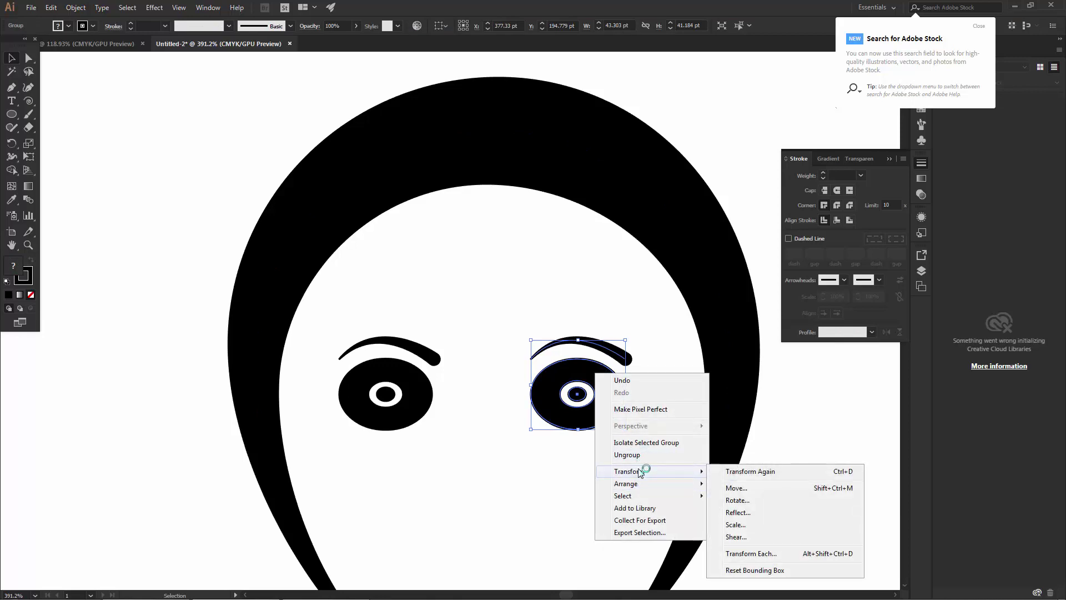
{"action": "left_click", "coordinate": [758, 513]}
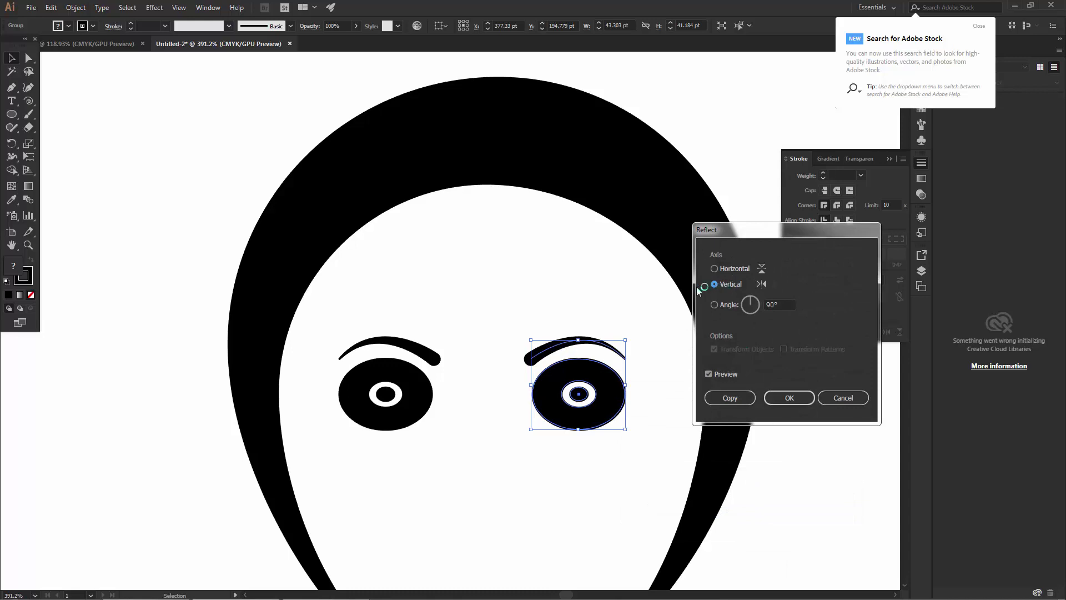
{"action": "left_click", "coordinate": [789, 398]}
{"action": "left_click", "coordinate": [810, 471]}
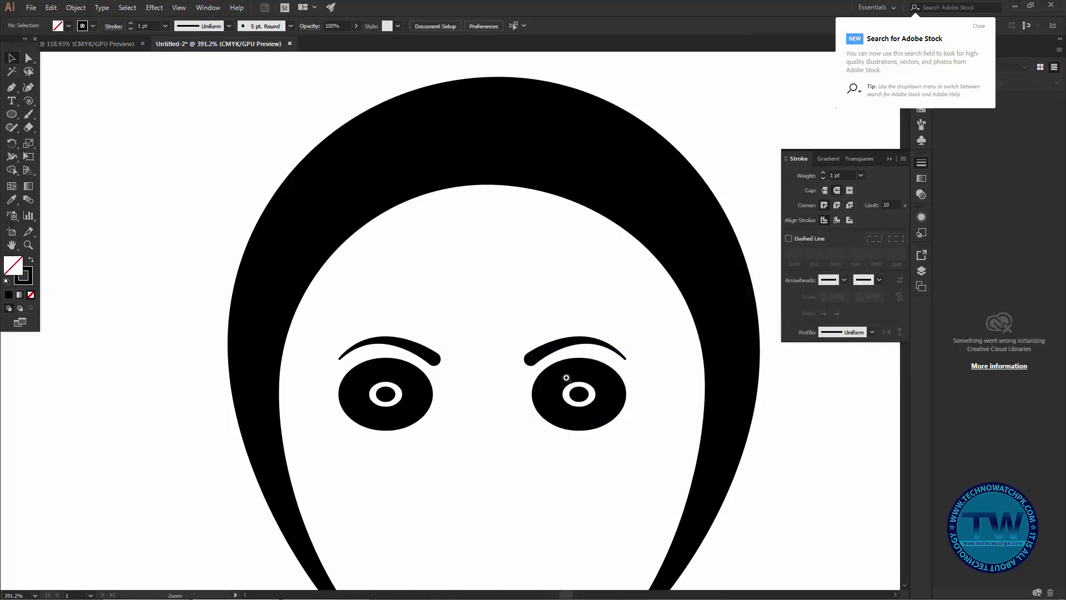
Draw a narrow vertical ellipse about 12.4 pt wide and 63.6 pt high between the eyes as the nose.
{"action": "left_click_drag", "start_coordinate": [567, 378], "coordinate": [538, 347]}
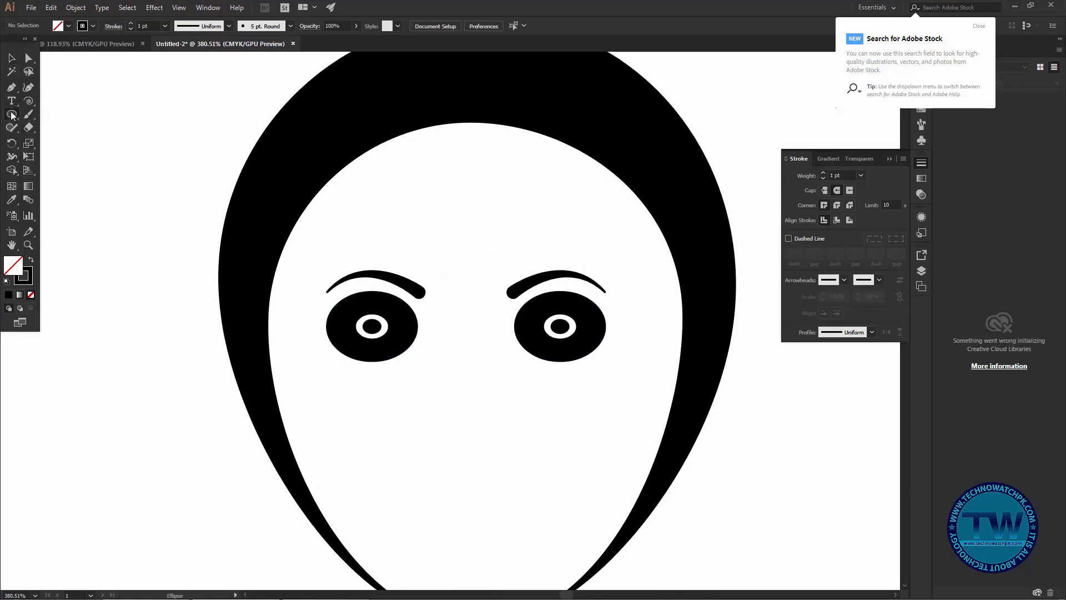
{"action": "left_click_drag", "start_coordinate": [11, 115], "coordinate": [64, 145]}
{"action": "left_click_drag", "start_coordinate": [456, 259], "coordinate": [484, 407]}
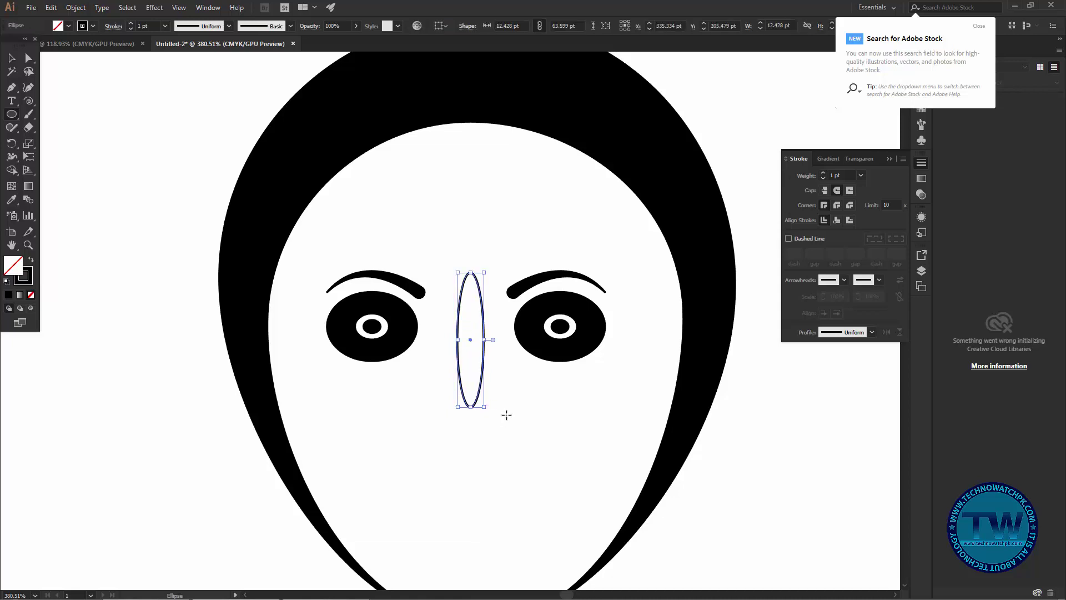
Fill the nose ellipse with black and deselect it.
{"action": "left_click", "coordinate": [68, 26]}
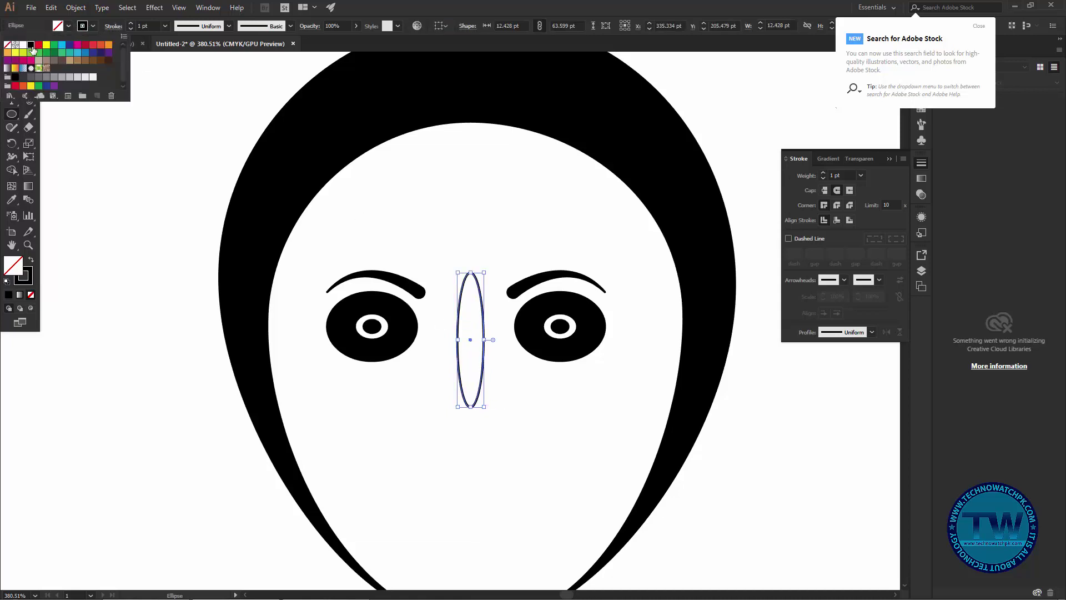
{"action": "left_click", "coordinate": [31, 45]}
{"action": "left_click", "coordinate": [165, 211]}
{"action": "left_click", "coordinate": [11, 58]}
{"action": "left_click", "coordinate": [289, 267]}
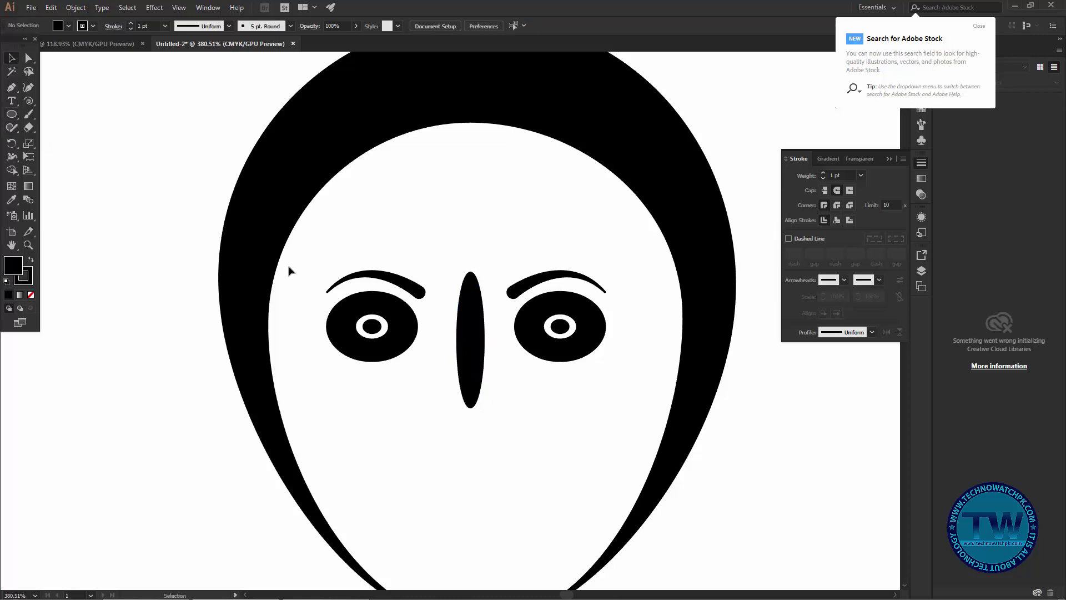
Draw a curved smile path about 88 pt wide below the nose with the Pen tool, ending under the opposite eye, and deselect it.
{"action": "scroll", "coordinate": [289, 268], "scroll_direction": "down", "scroll_amount": 1}
{"action": "left_click_drag", "start_coordinate": [379, 296], "coordinate": [350, 250]}
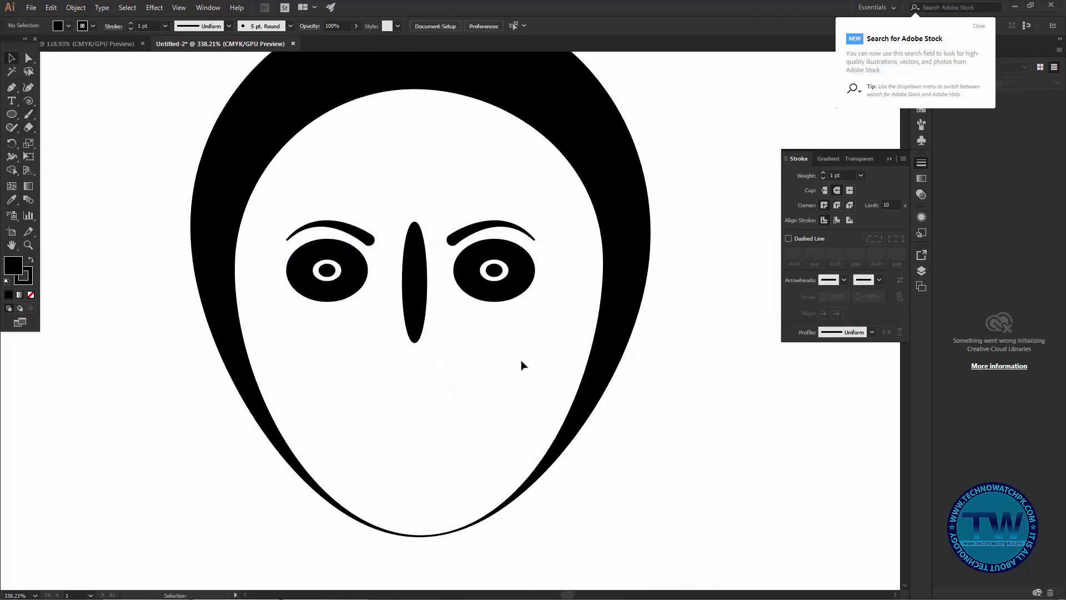
{"action": "scroll", "coordinate": [538, 378], "scroll_direction": "up", "scroll_amount": 1}
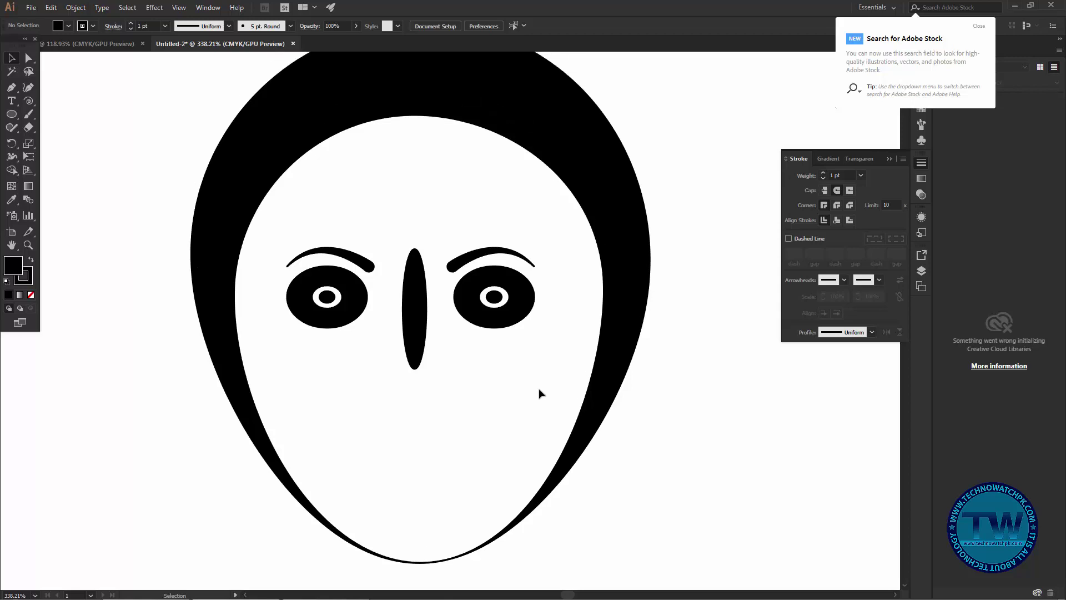
{"action": "key", "text": "p"}
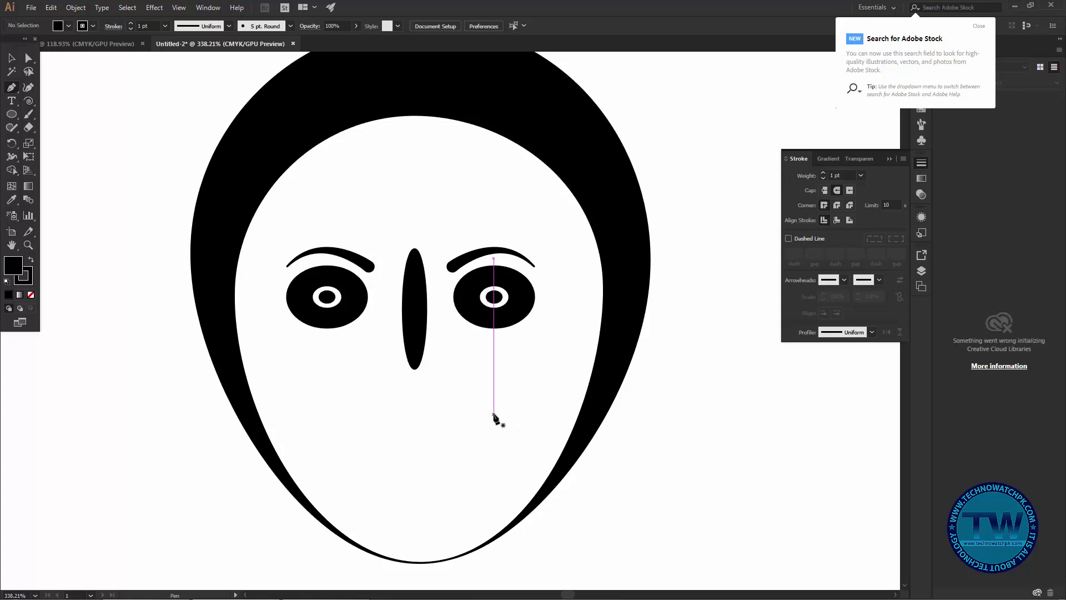
{"action": "left_click", "coordinate": [493, 414]}
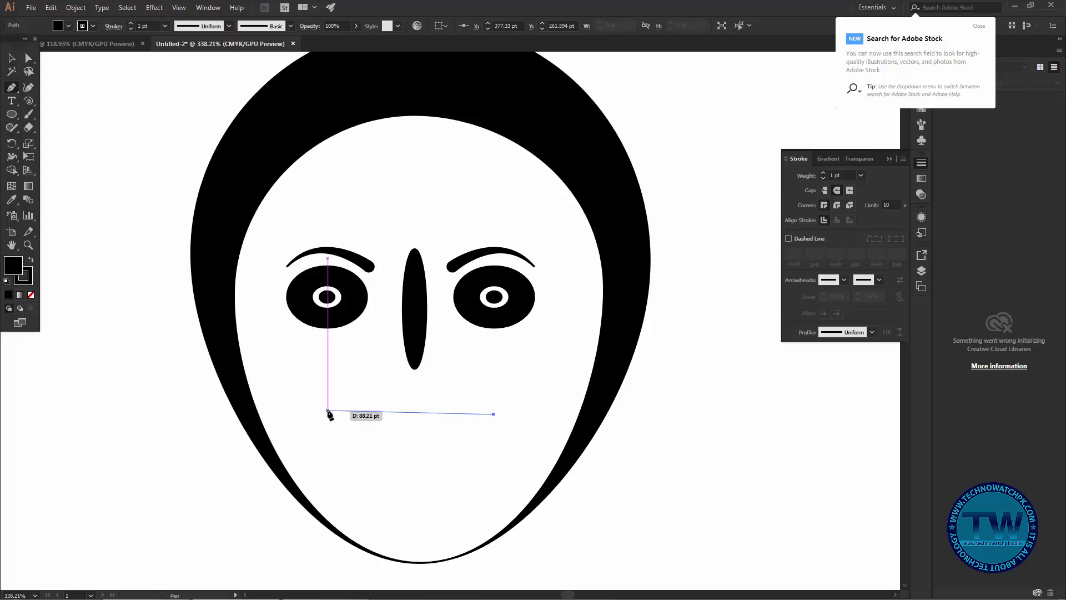
{"action": "left_click_drag", "start_coordinate": [328, 412], "coordinate": [240, 344]}
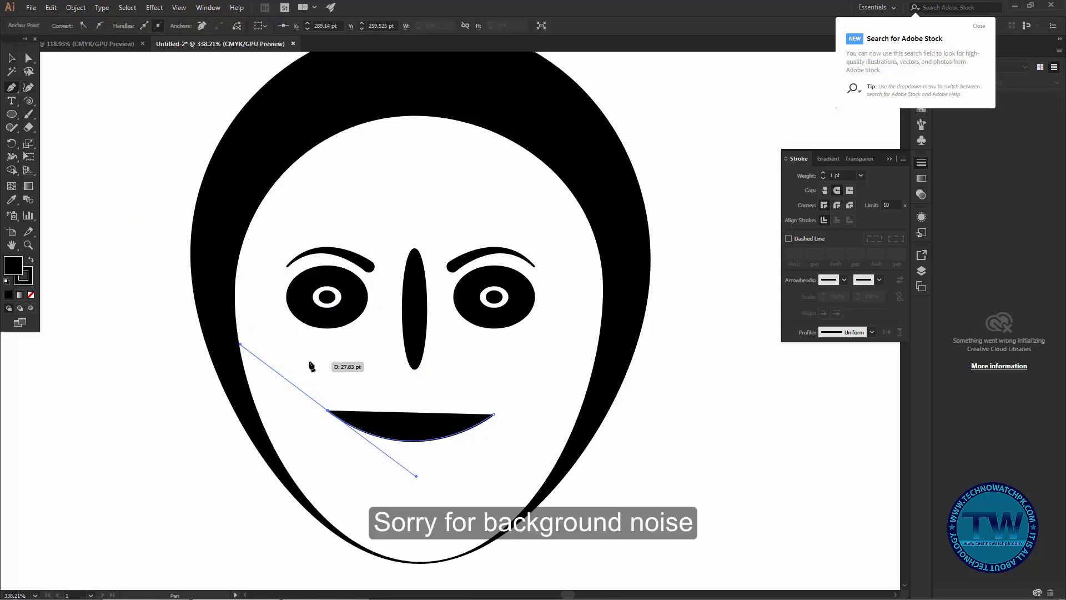
{"action": "left_click", "coordinate": [12, 59]}
{"action": "left_click", "coordinate": [365, 396]}
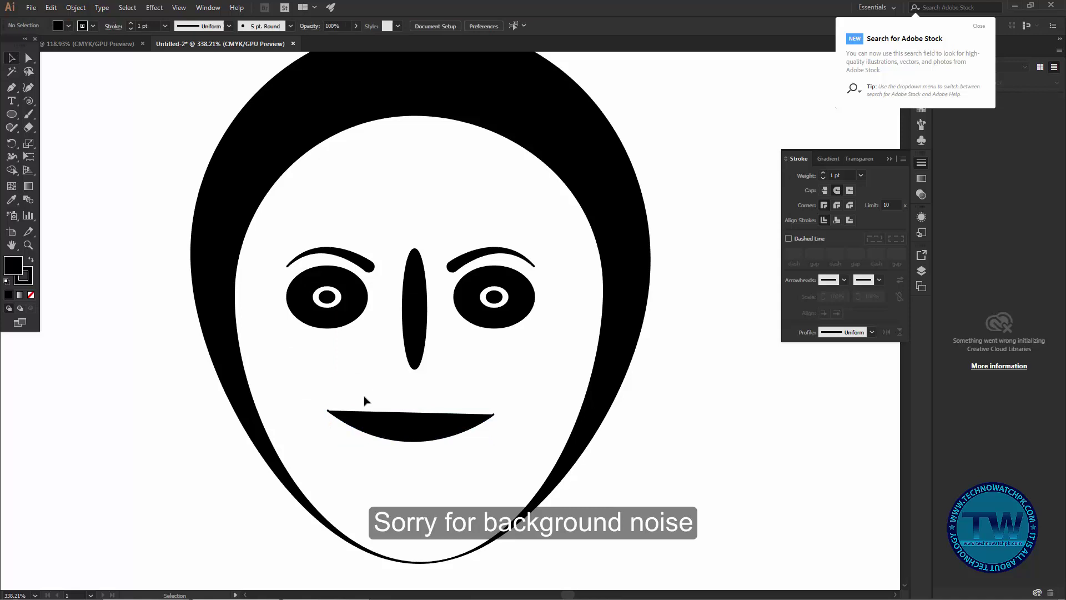
Remove the fill from the smile path, keeping only its black stroke, and deselect it.
{"action": "left_click", "coordinate": [408, 432]}
{"action": "left_click", "coordinate": [68, 26]}
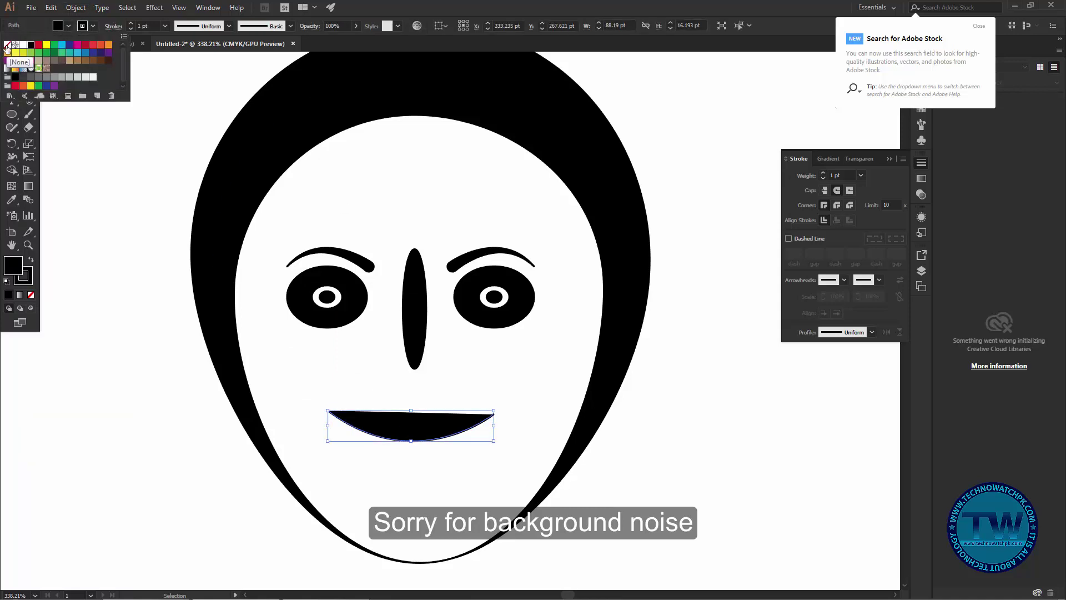
{"action": "left_click", "coordinate": [7, 47]}
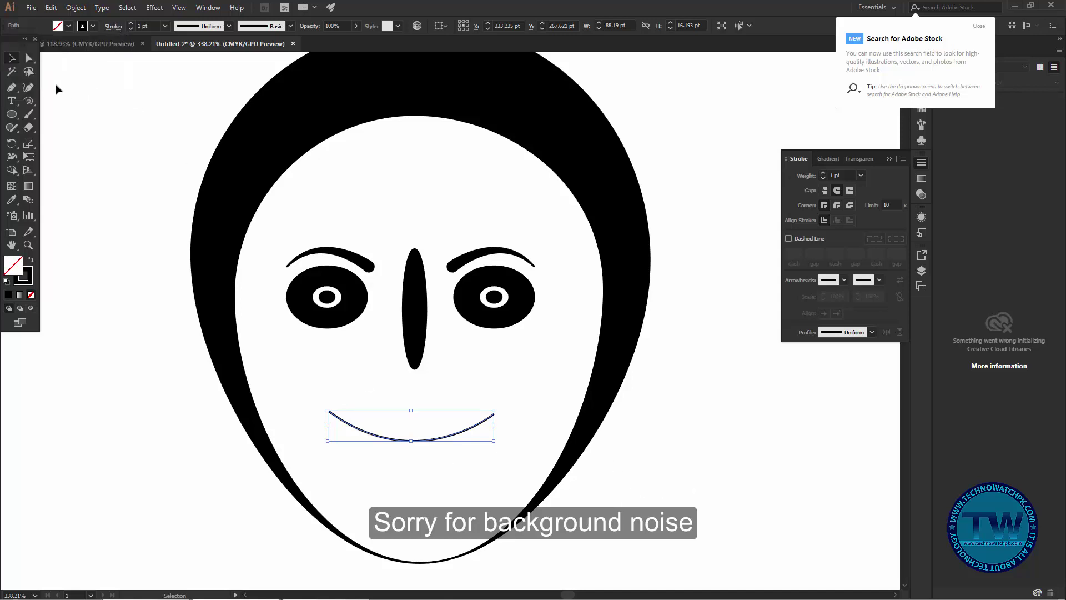
{"action": "left_click", "coordinate": [720, 484]}
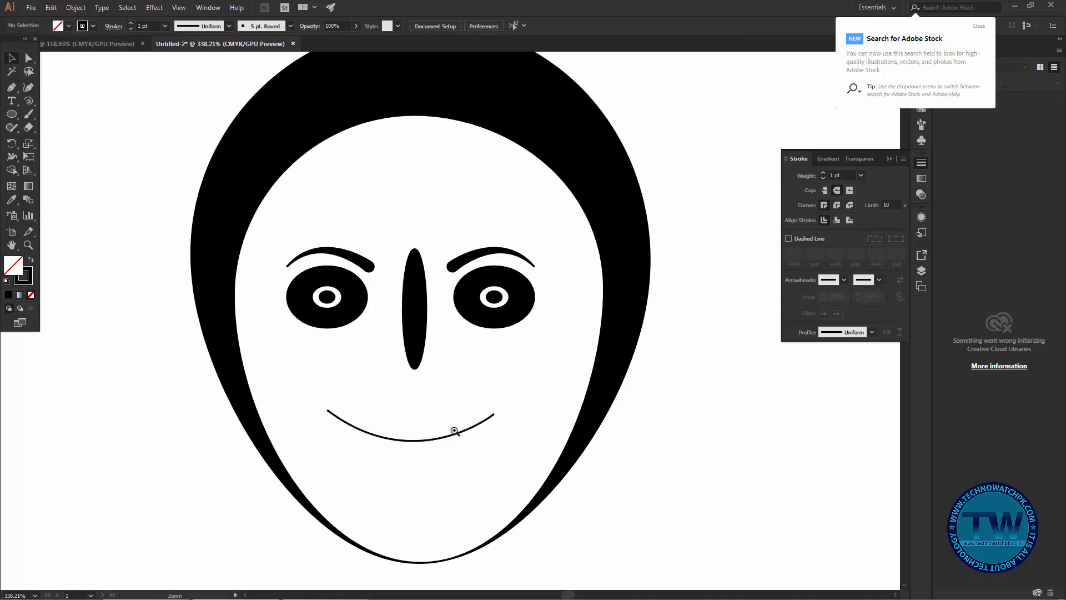
Move the smile curve up about 11 pt, closer to the nose.
{"action": "left_click", "coordinate": [454, 431]}
{"action": "left_click_drag", "start_coordinate": [445, 444], "coordinate": [447, 418]}
{"action": "left_click_drag", "start_coordinate": [479, 472], "coordinate": [446, 441]}
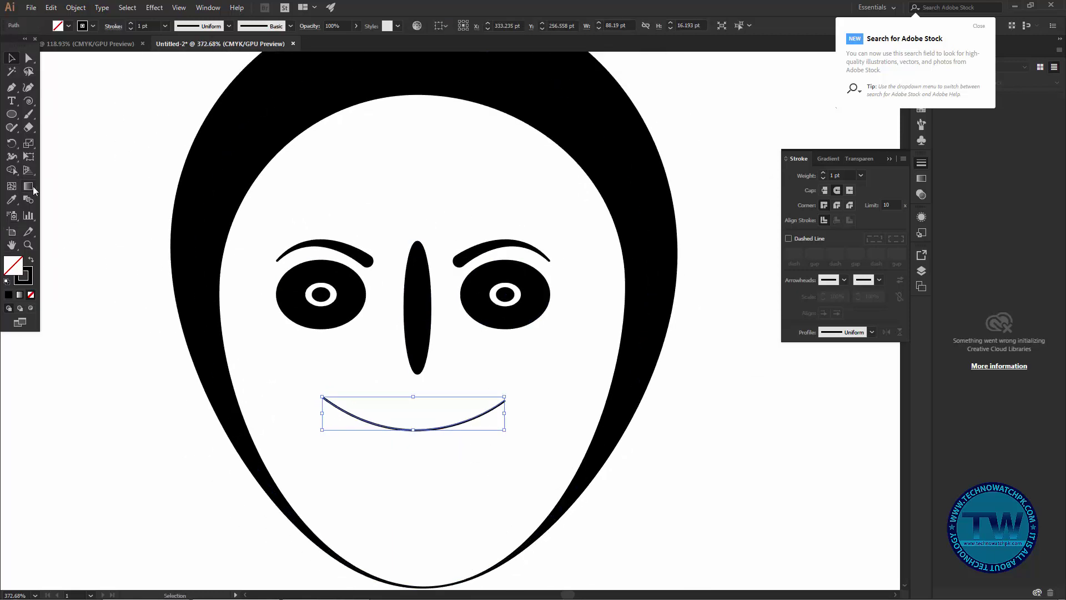
Widen the middle of the smile stroke to about 11.56 pt with the Width tool, and deselect it.
{"action": "left_click", "coordinate": [12, 156]}
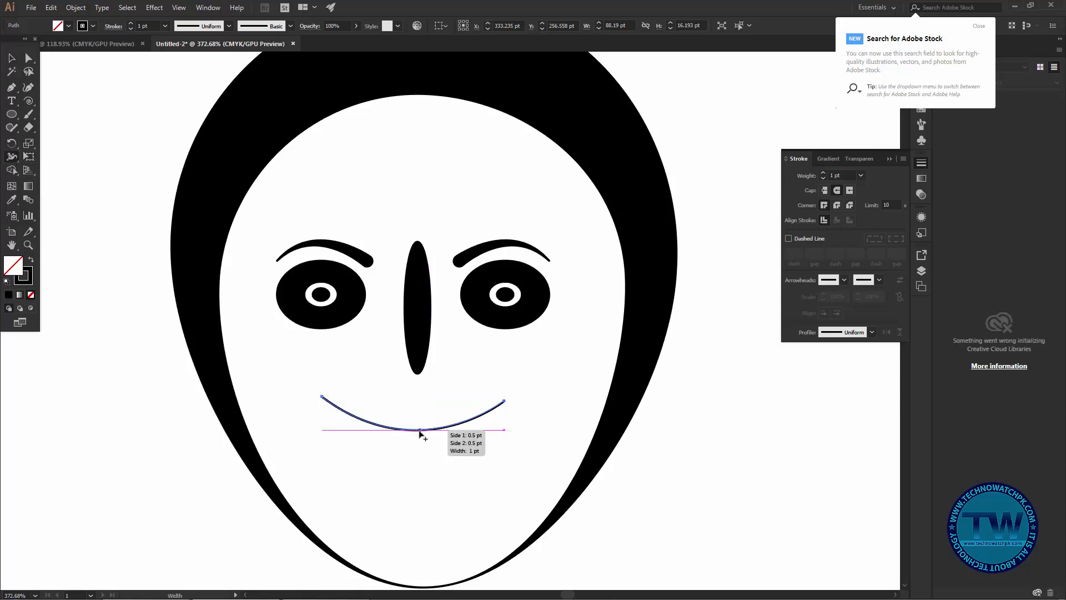
{"action": "left_click_drag", "start_coordinate": [417, 432], "coordinate": [420, 444]}
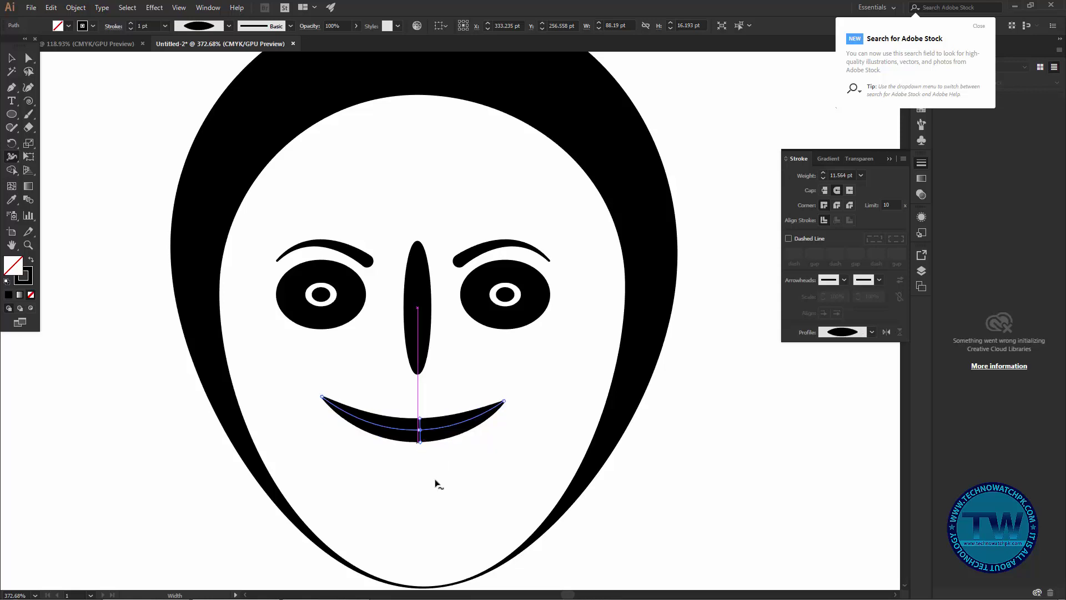
{"action": "left_click", "coordinate": [10, 63]}
{"action": "left_click", "coordinate": [150, 286]}
{"action": "key", "text": "ctrl+space"}
{"action": "left_click_drag", "start_coordinate": [531, 486], "coordinate": [464, 436]}
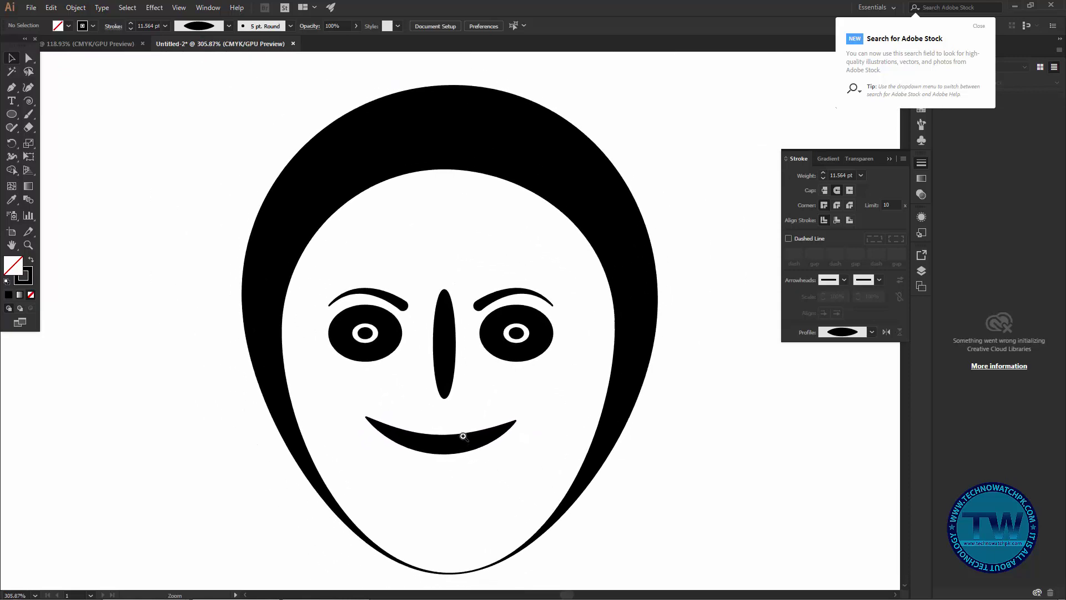
{"action": "left_click_drag", "start_coordinate": [536, 495], "coordinate": [524, 436]}
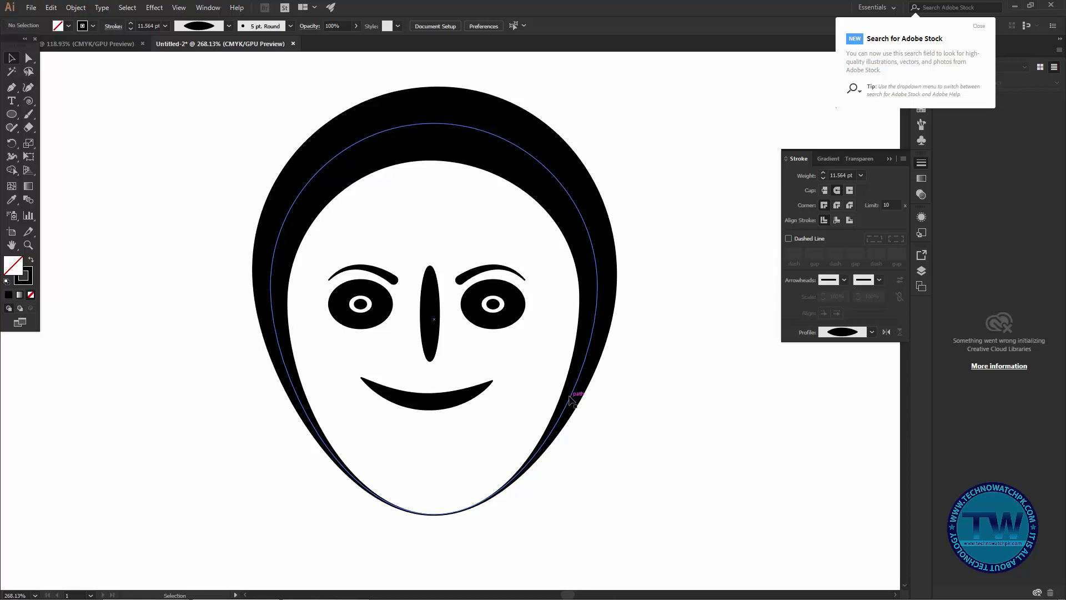
{"action": "mouse_move", "coordinate": [460, 598]}
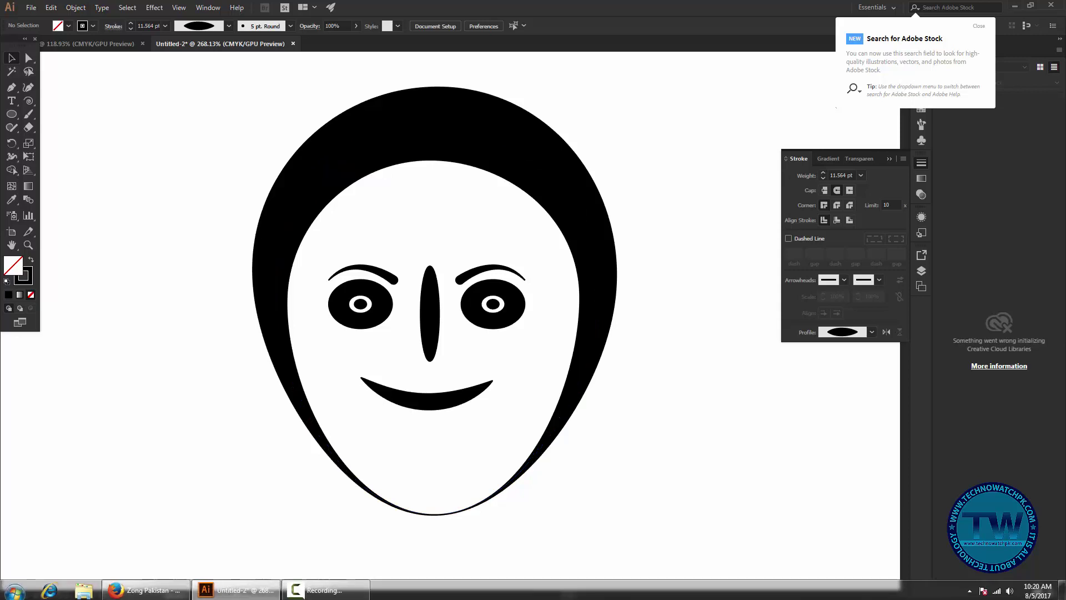